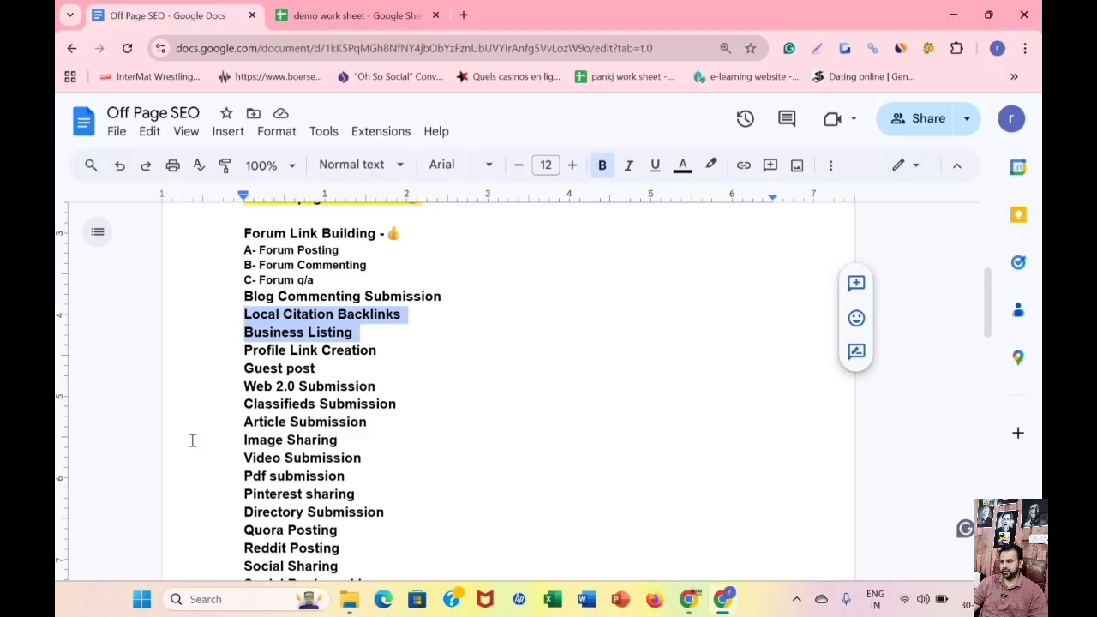
Switch to the demo work sheet and widen column G, which holds the business detail labels.
{"action": "left_click", "coordinate": [333, 14]}
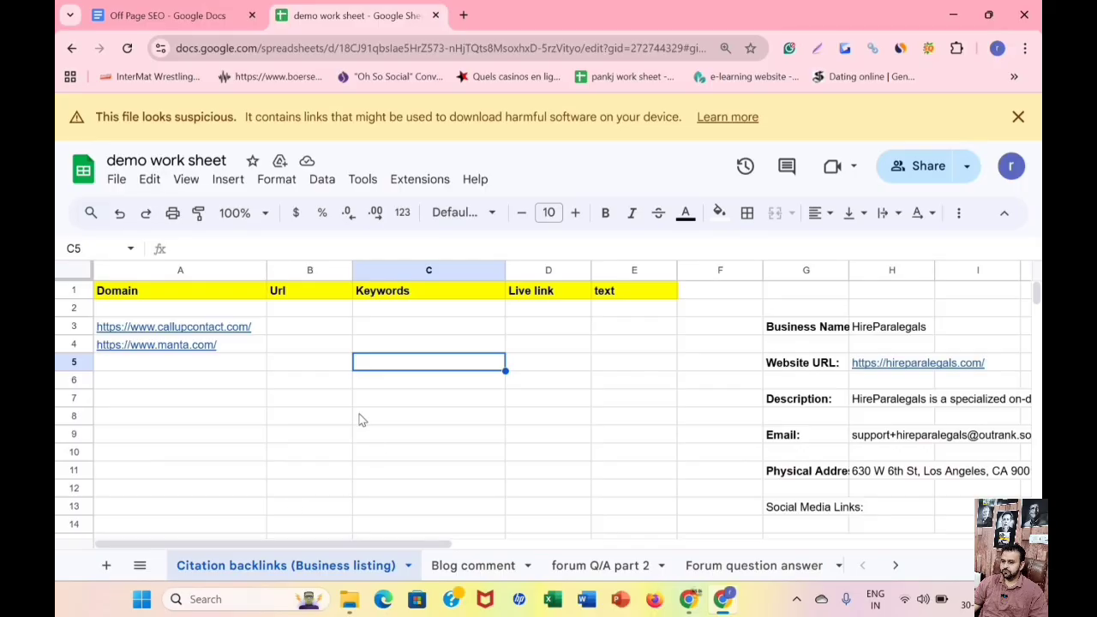
{"action": "left_click", "coordinate": [310, 398]}
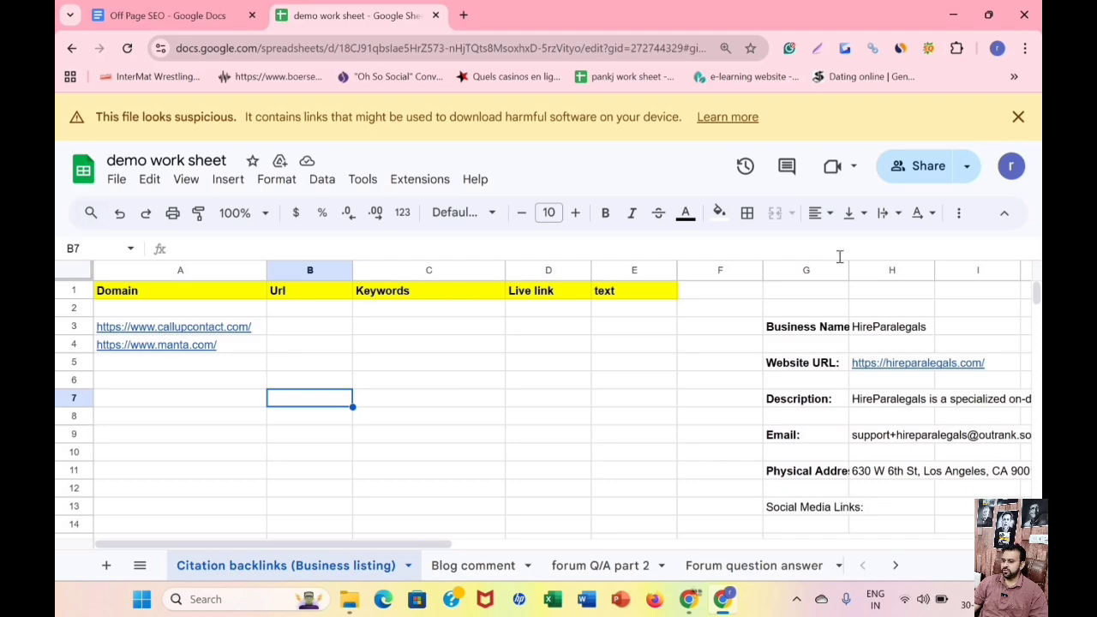
{"action": "key", "text": "Up"}
{"action": "key", "text": "Right"}
{"action": "left_click_drag", "start_coordinate": [851, 269], "coordinate": [899, 271]}
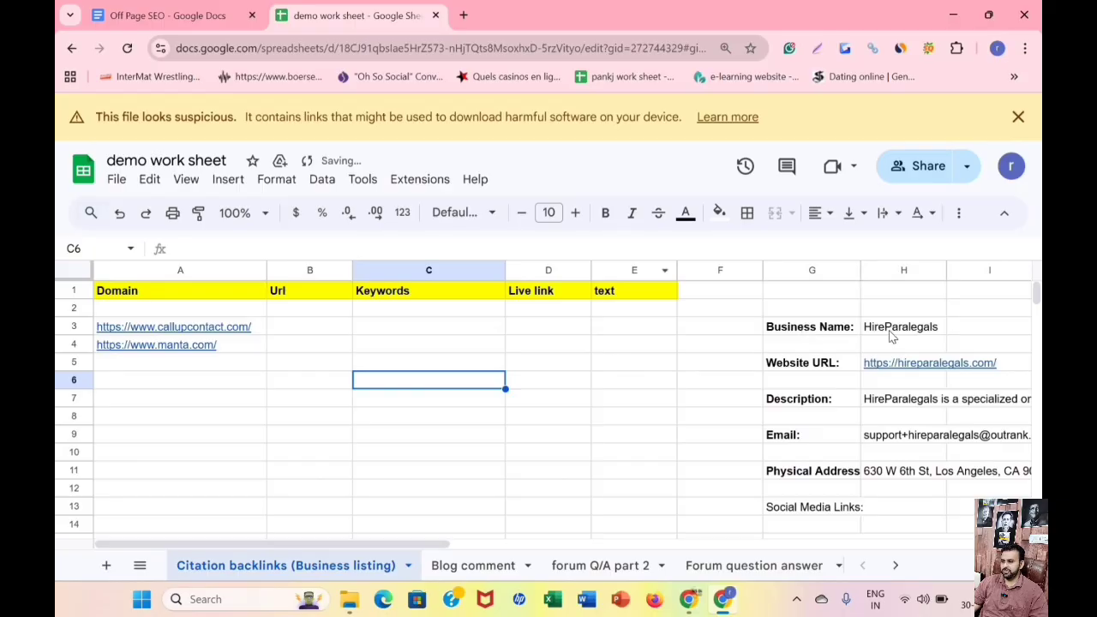
Review the business name, website URL, description, email, physical address and social media links in columns G and H.
{"action": "left_click_drag", "start_coordinate": [809, 326], "coordinate": [899, 326]}
{"action": "left_click_drag", "start_coordinate": [812, 362], "coordinate": [913, 362]}
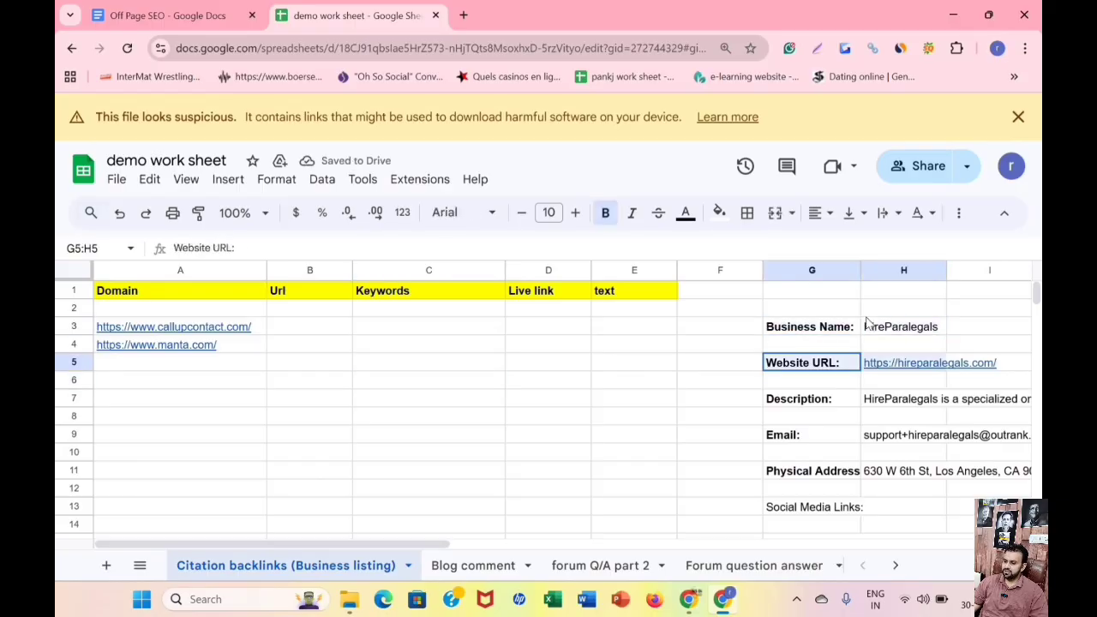
{"action": "scroll", "coordinate": [790, 370], "scroll_direction": "down", "scroll_amount": 3}
{"action": "scroll", "coordinate": [797, 372], "scroll_direction": "up", "scroll_amount": 3}
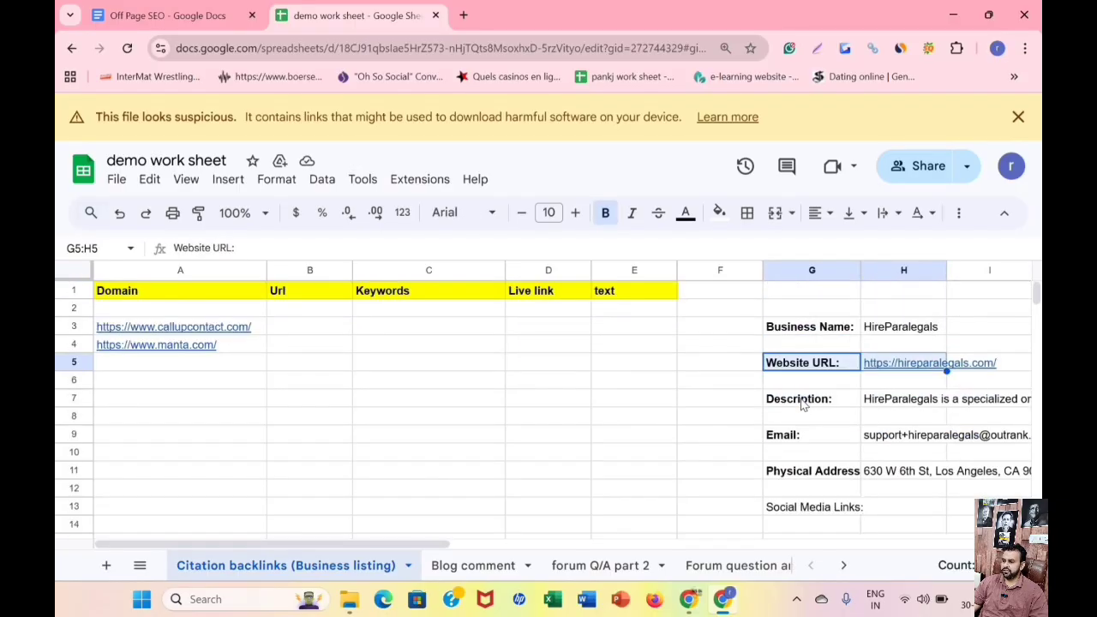
{"action": "left_click_drag", "start_coordinate": [804, 402], "coordinate": [889, 408]}
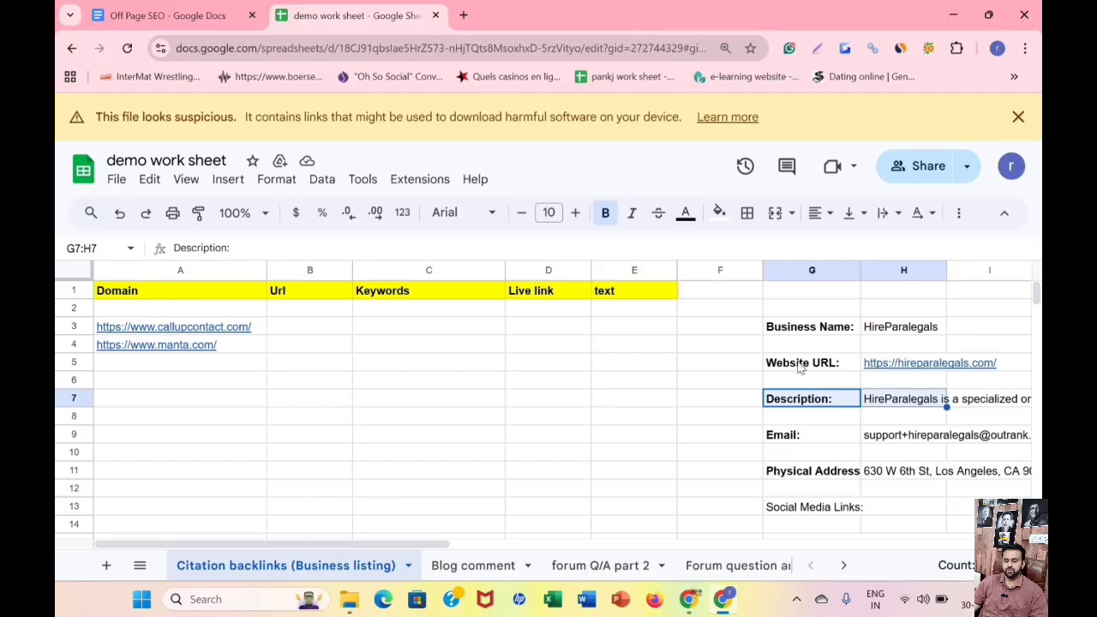
{"action": "scroll", "coordinate": [800, 365], "scroll_direction": "down", "scroll_amount": 1}
{"action": "left_click_drag", "start_coordinate": [808, 358], "coordinate": [891, 359]}
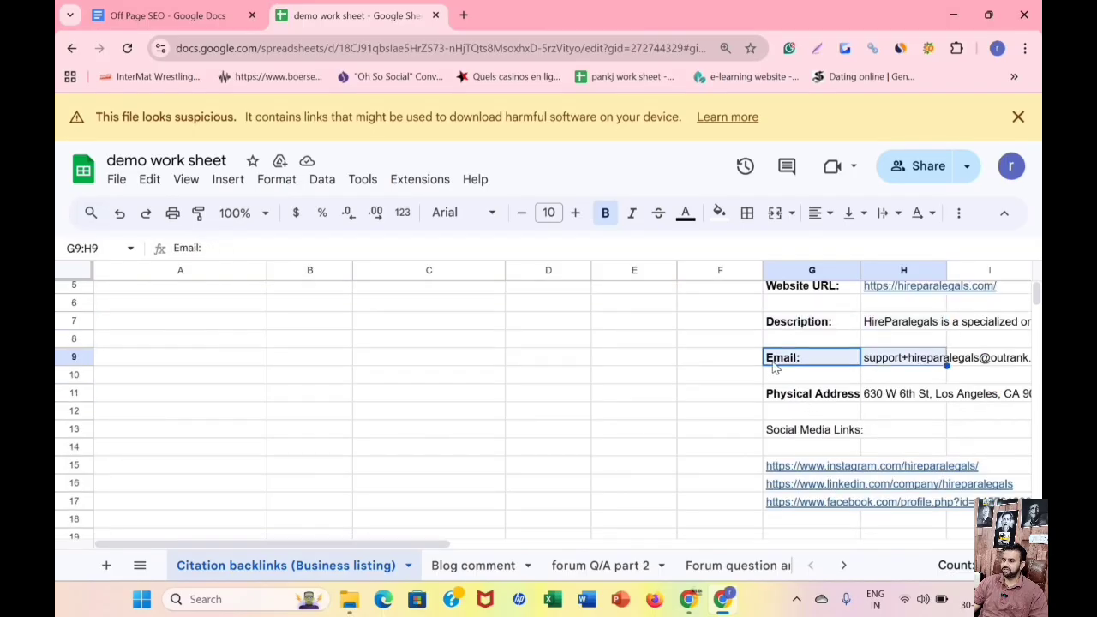
{"action": "left_click", "coordinate": [781, 395]}
{"action": "scroll", "coordinate": [782, 400], "scroll_direction": "down", "scroll_amount": 3}
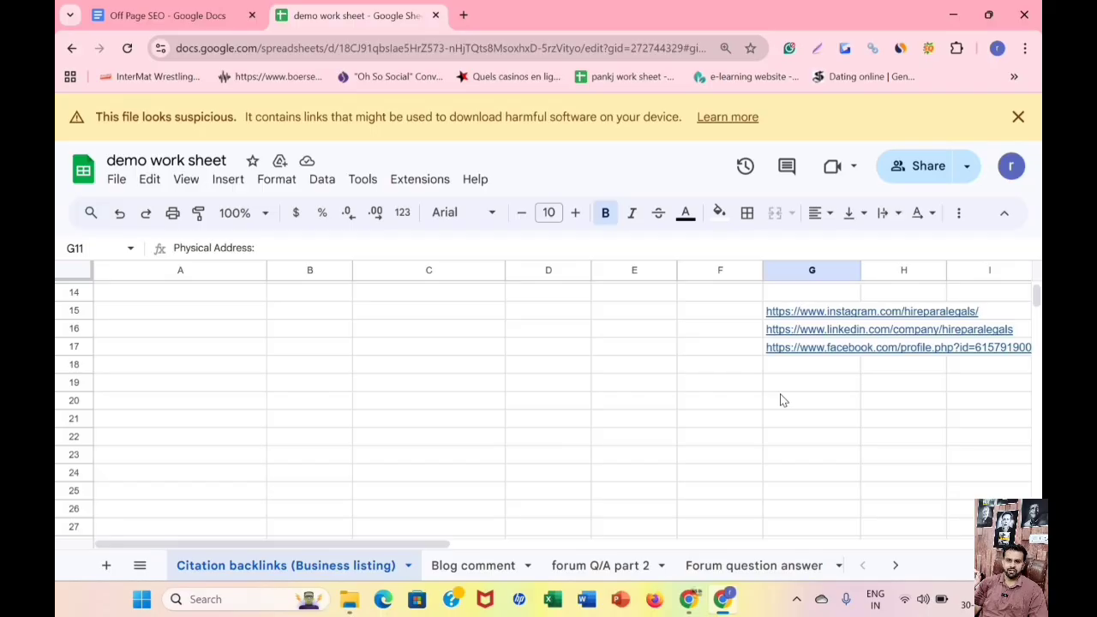
{"action": "scroll", "coordinate": [792, 390], "scroll_direction": "up", "scroll_amount": 5}
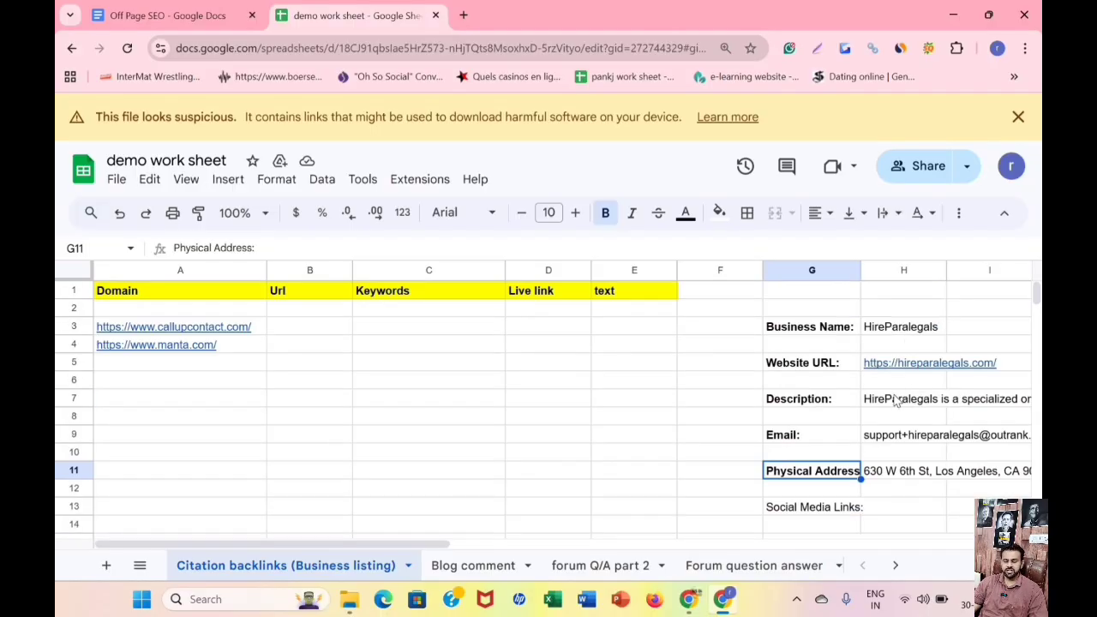
Read the full business description in cell H7 and look over the whole business details block.
{"action": "double_click", "coordinate": [894, 394]}
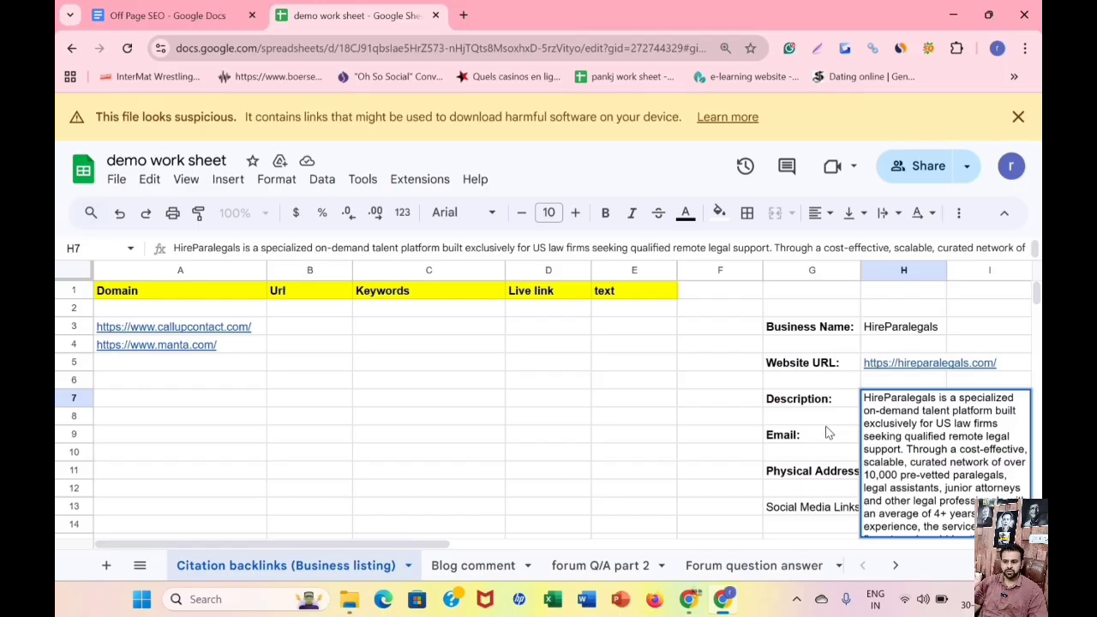
{"action": "left_click", "coordinate": [525, 437]}
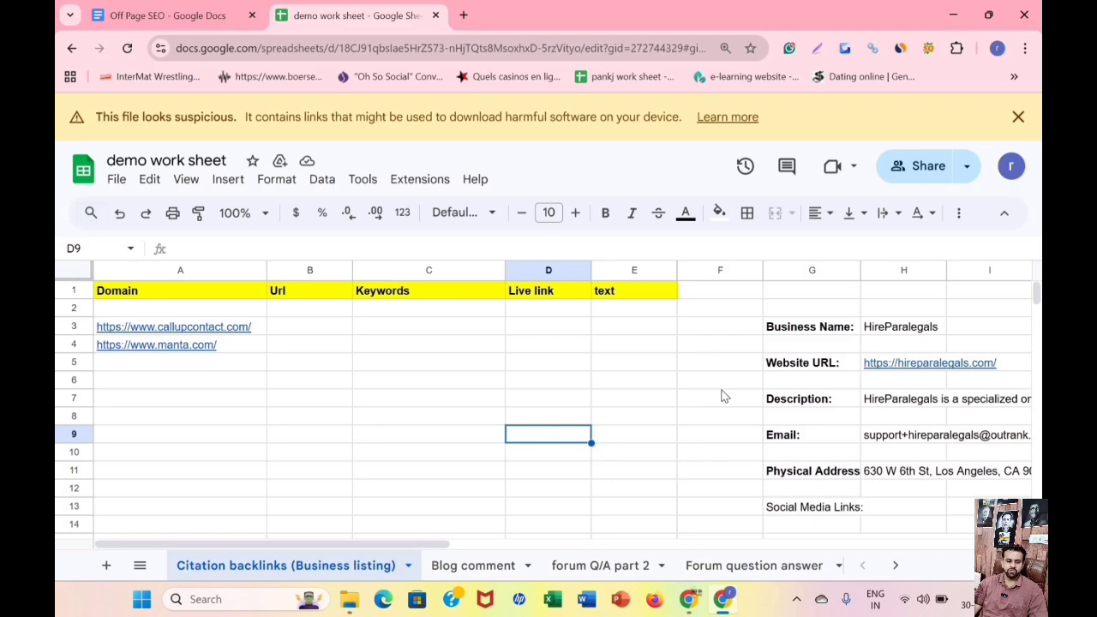
{"action": "scroll", "coordinate": [757, 374], "scroll_direction": "down", "scroll_amount": 3}
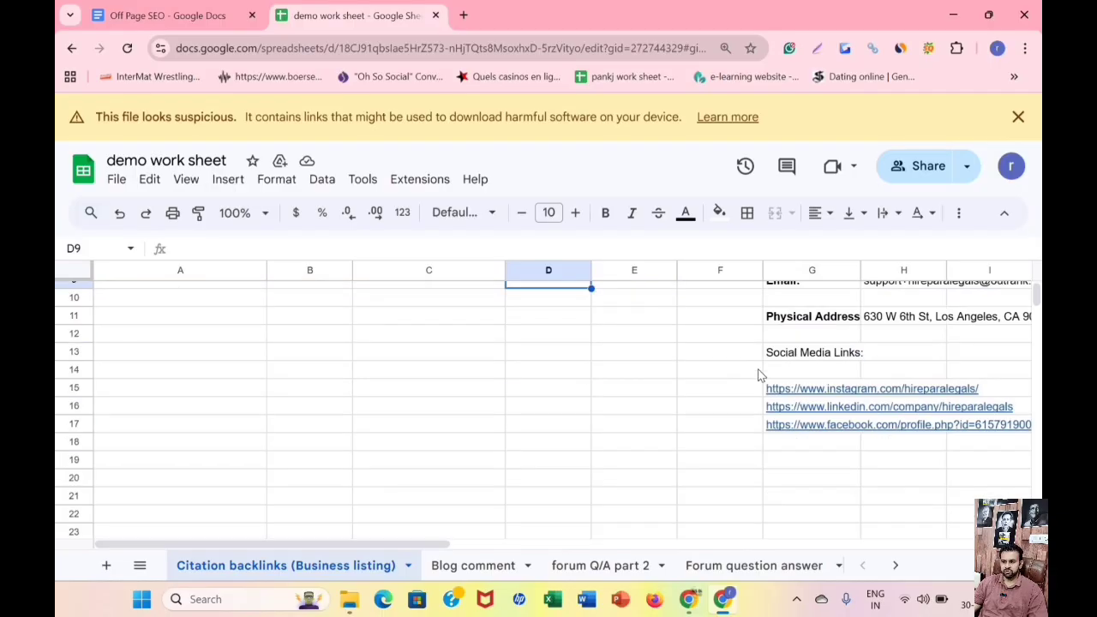
{"action": "scroll", "coordinate": [757, 375], "scroll_direction": "up", "scroll_amount": 3}
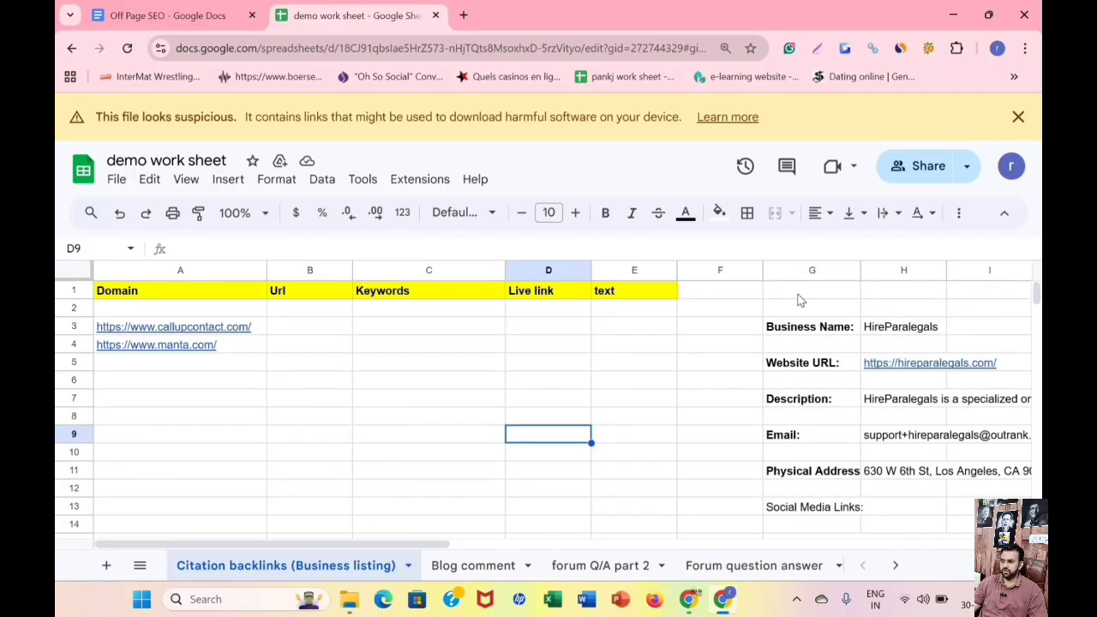
{"action": "left_click_drag", "start_coordinate": [797, 295], "coordinate": [916, 529]}
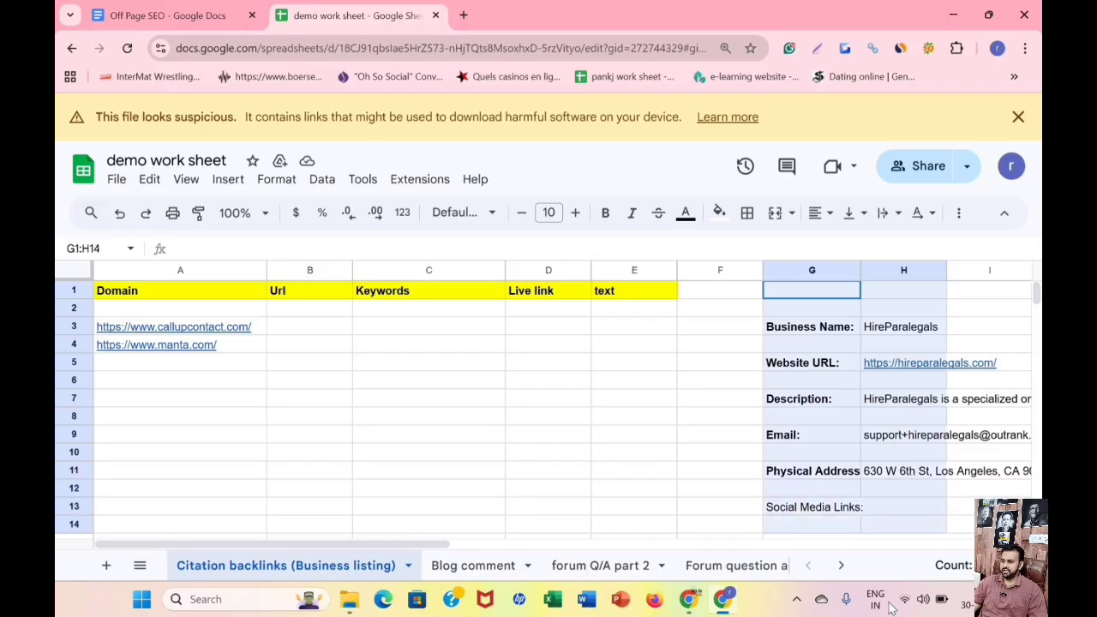
{"action": "left_click_drag", "start_coordinate": [888, 602], "coordinate": [886, 428]}
{"action": "scroll", "coordinate": [931, 342], "scroll_direction": "up", "scroll_amount": 4}
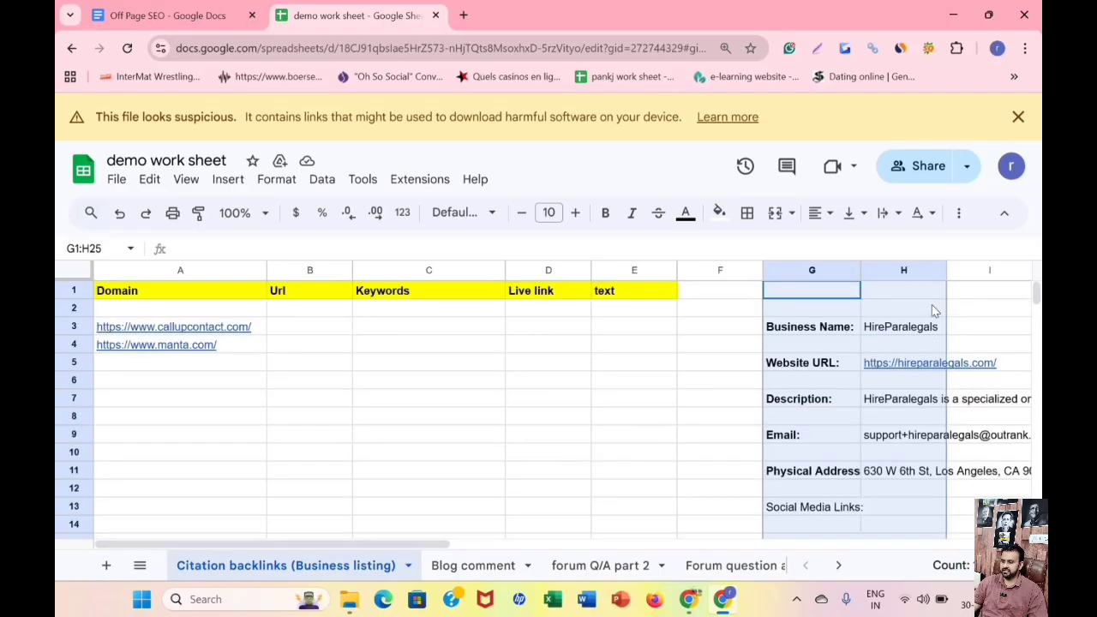
{"action": "left_click", "coordinate": [586, 417]}
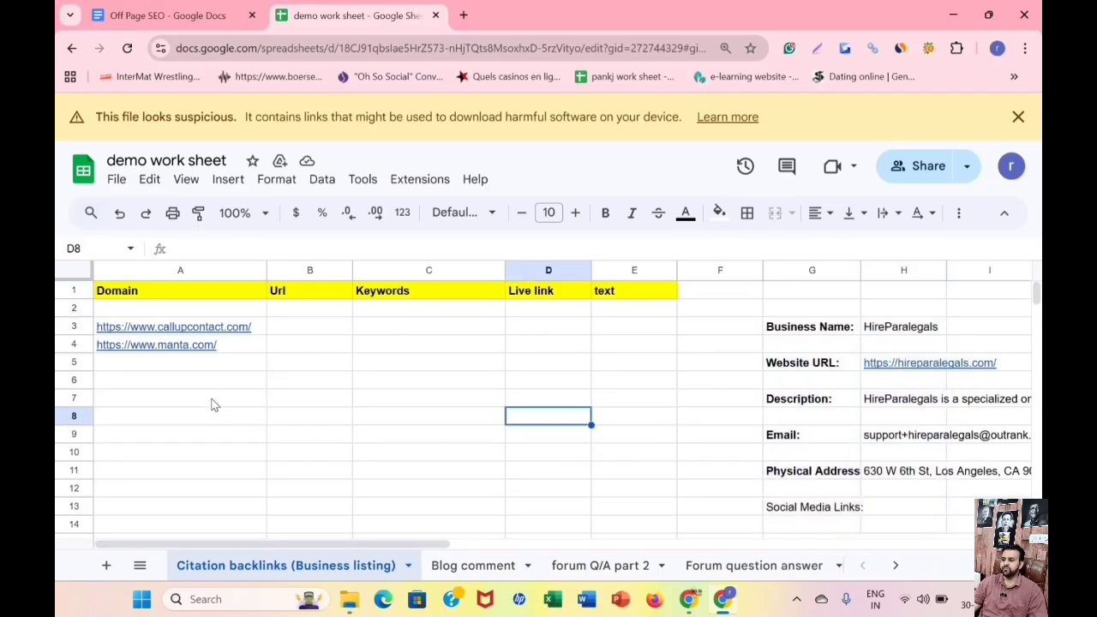
Close the Off Page SEO document and open the callupcontact.com link from the Domain column.
{"action": "left_click", "coordinate": [200, 331]}
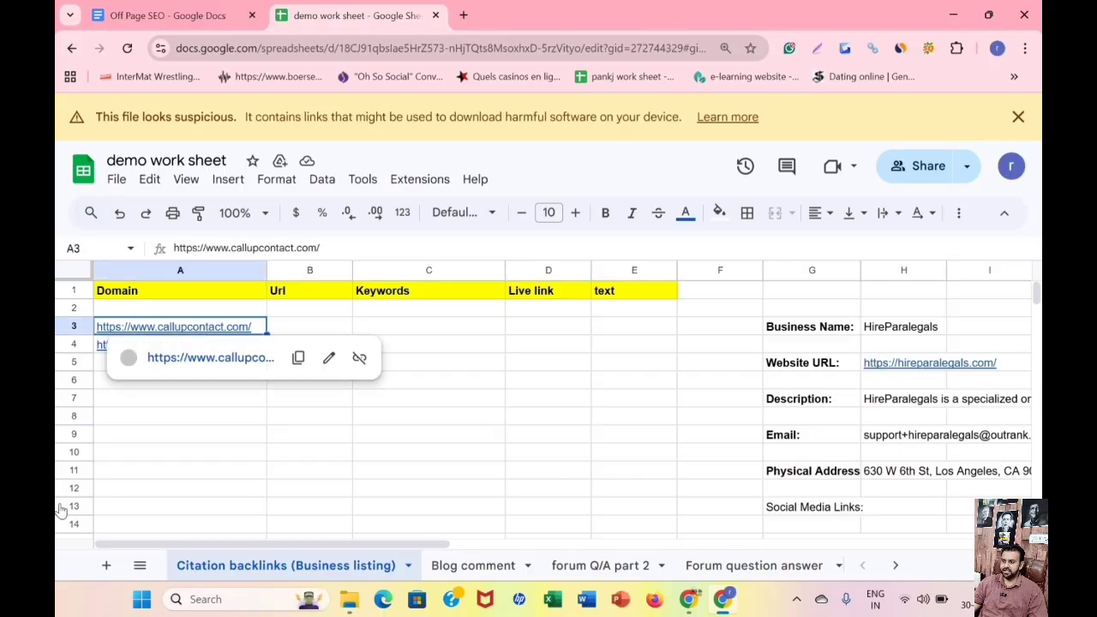
{"action": "left_click", "coordinate": [252, 16]}
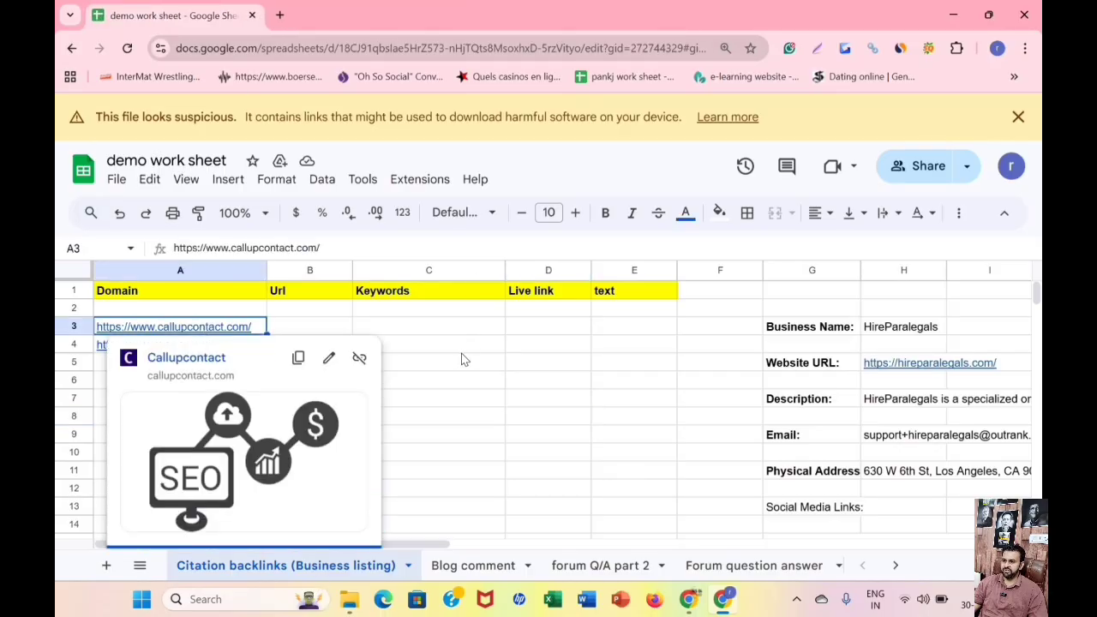
{"action": "left_click", "coordinate": [461, 347]}
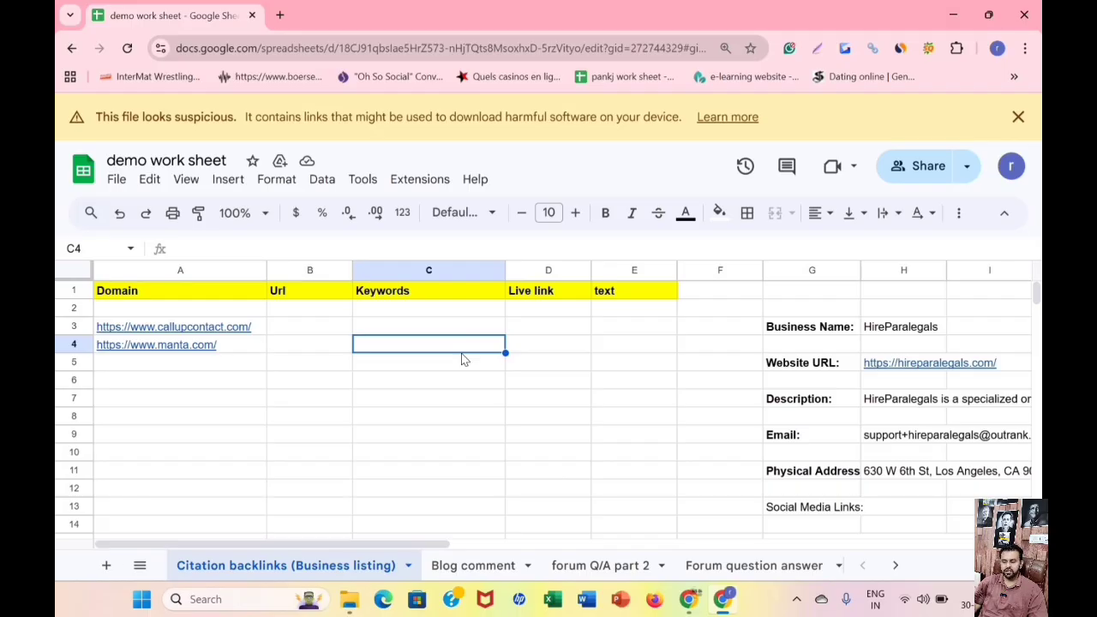
{"action": "left_click", "coordinate": [461, 354]}
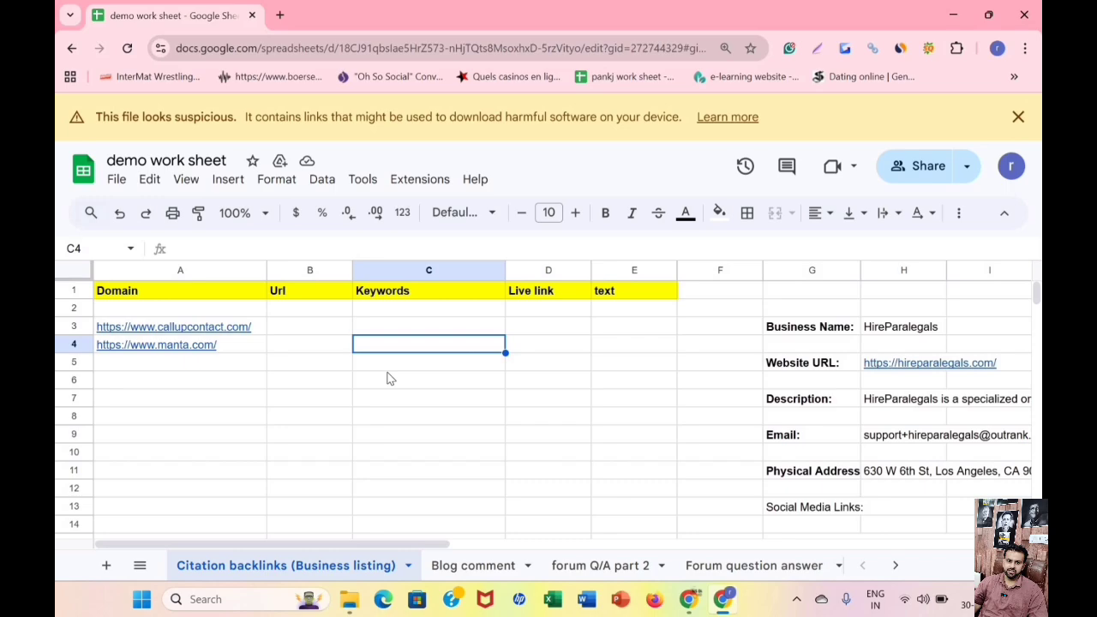
{"action": "left_click", "coordinate": [219, 332]}
{"action": "left_click", "coordinate": [202, 358]}
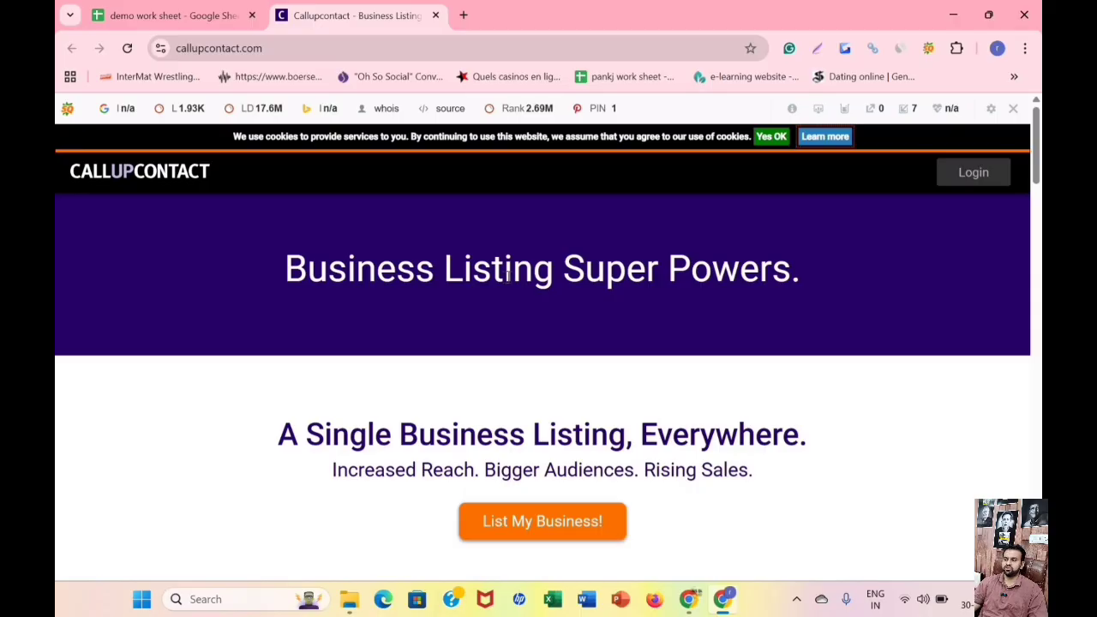
{"action": "left_click", "coordinate": [163, 6]}
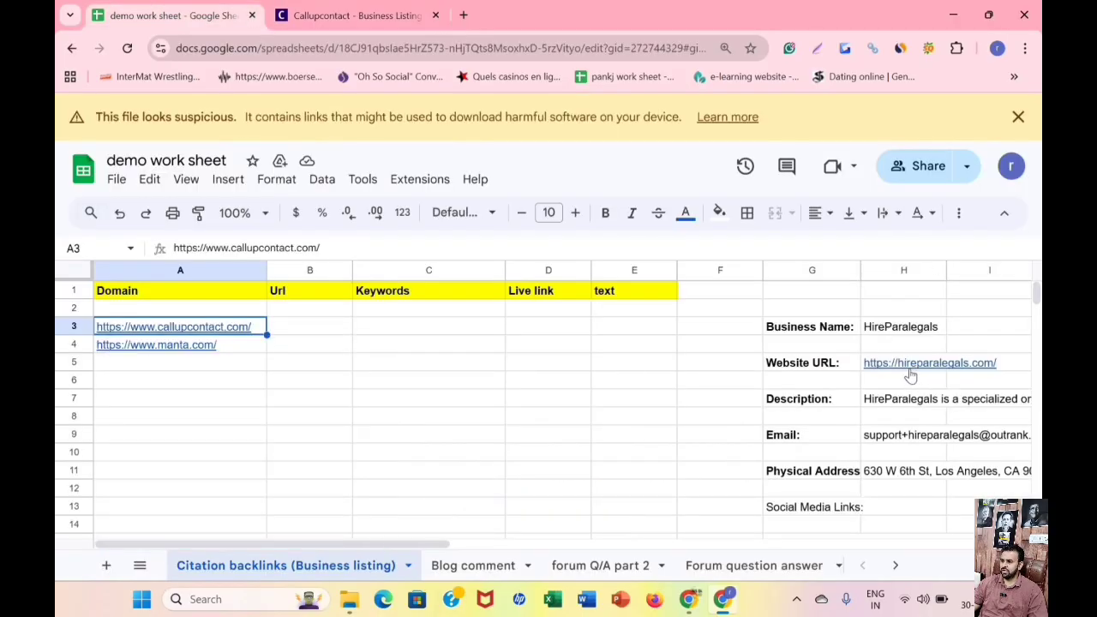
{"action": "right_click", "coordinate": [908, 363]}
{"action": "left_click", "coordinate": [336, 330]}
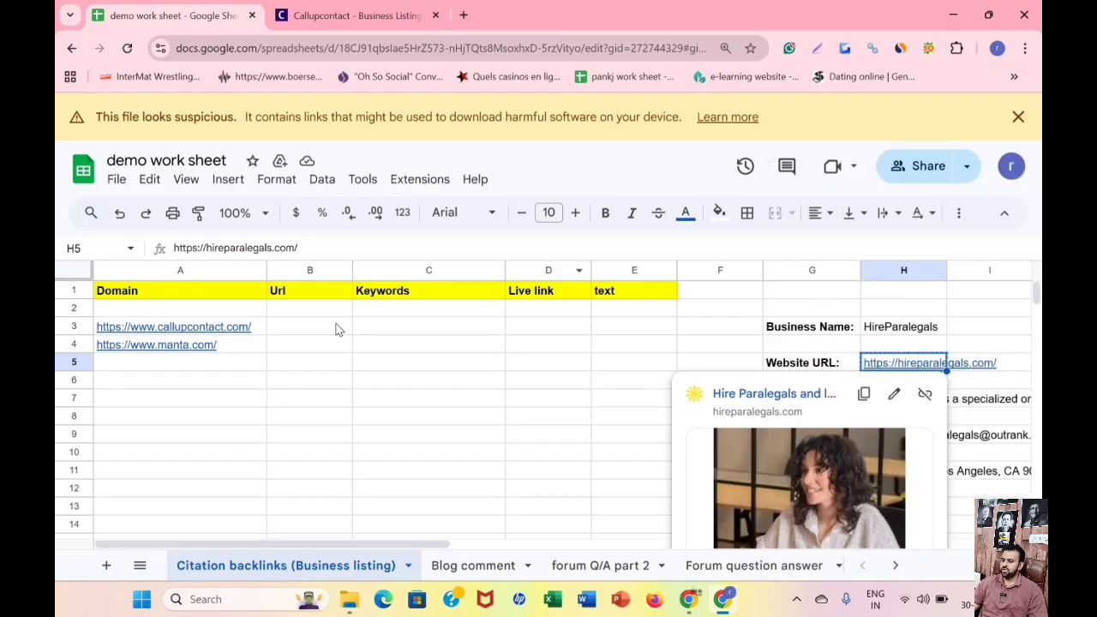
{"action": "right_click", "coordinate": [336, 329]}
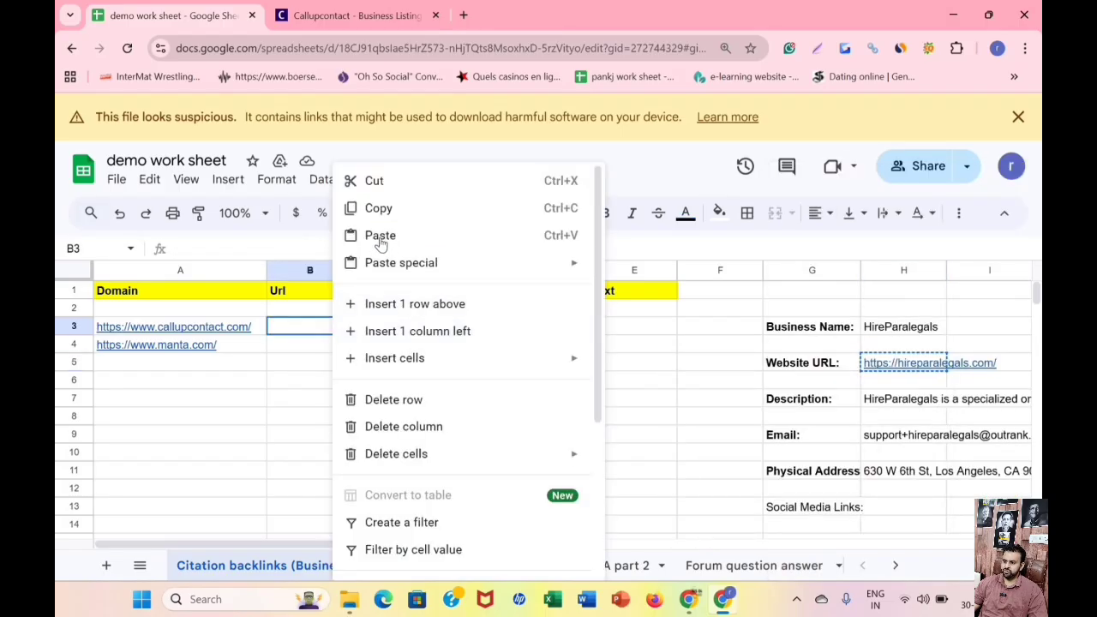
{"action": "left_click", "coordinate": [380, 237]}
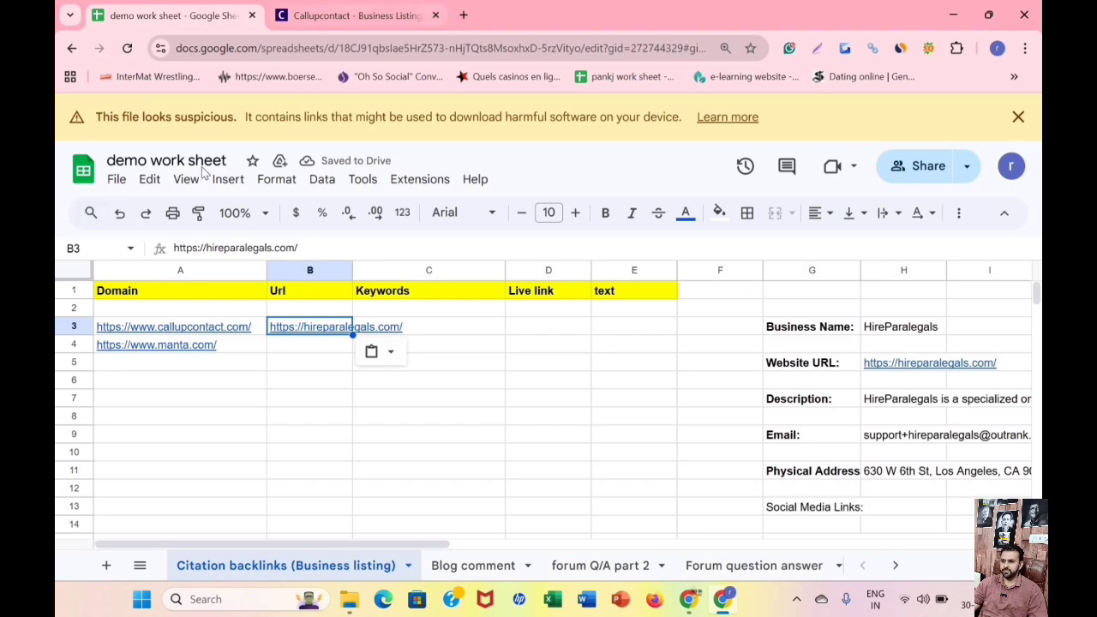
Return to the Callupcontact site and examine its homepage for the login and business listing options.
{"action": "key", "text": "ctrl+Tab"}
{"action": "scroll", "coordinate": [594, 317], "scroll_direction": "down", "scroll_amount": 1}
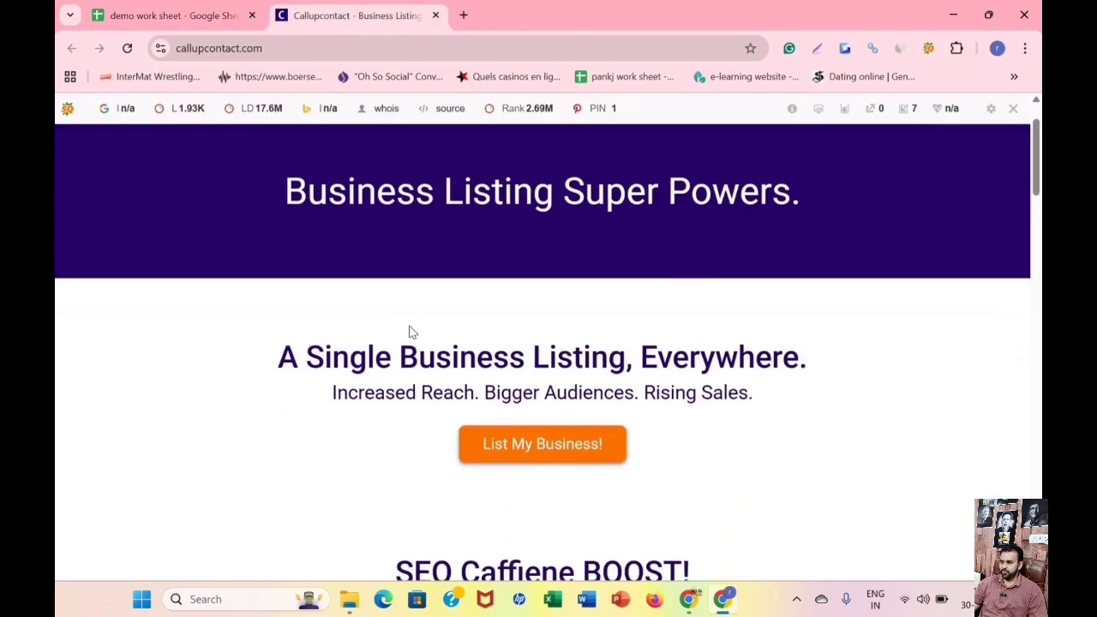
{"action": "scroll", "coordinate": [410, 332], "scroll_direction": "up", "scroll_amount": 1}
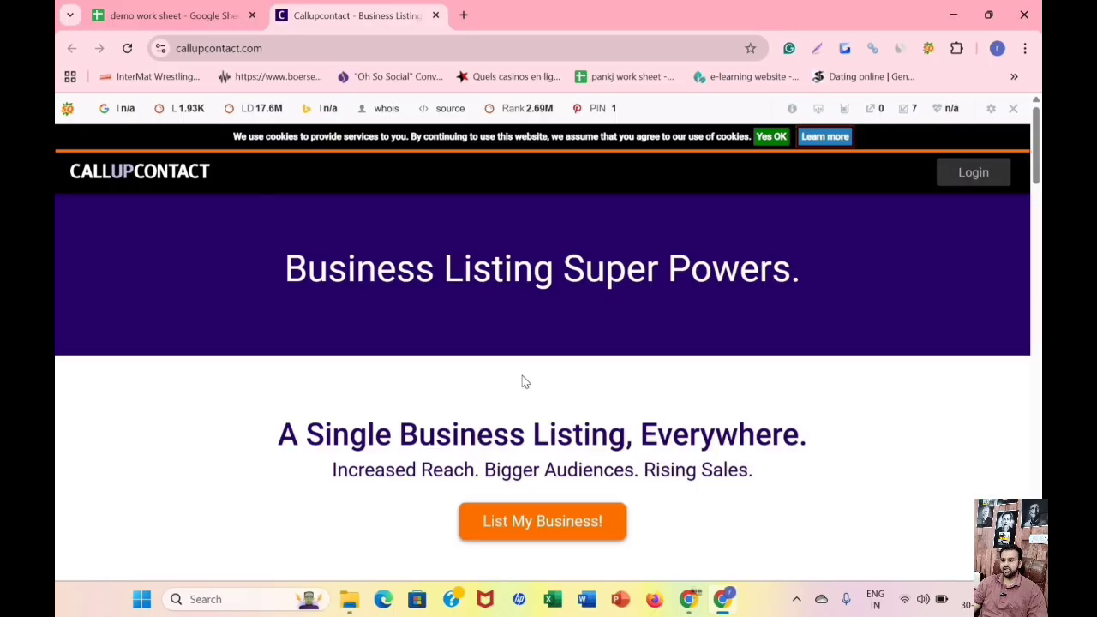
{"action": "scroll", "coordinate": [465, 385], "scroll_direction": "down", "scroll_amount": 6}
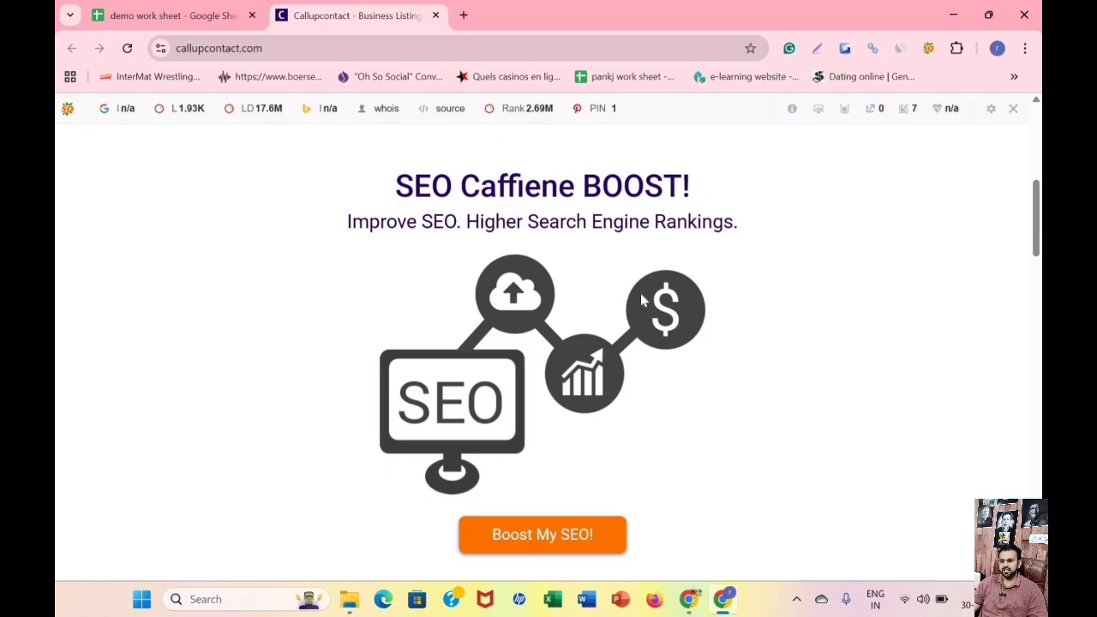
{"action": "scroll", "coordinate": [643, 300], "scroll_direction": "down", "scroll_amount": 3}
{"action": "scroll", "coordinate": [656, 283], "scroll_direction": "up", "scroll_amount": 10}
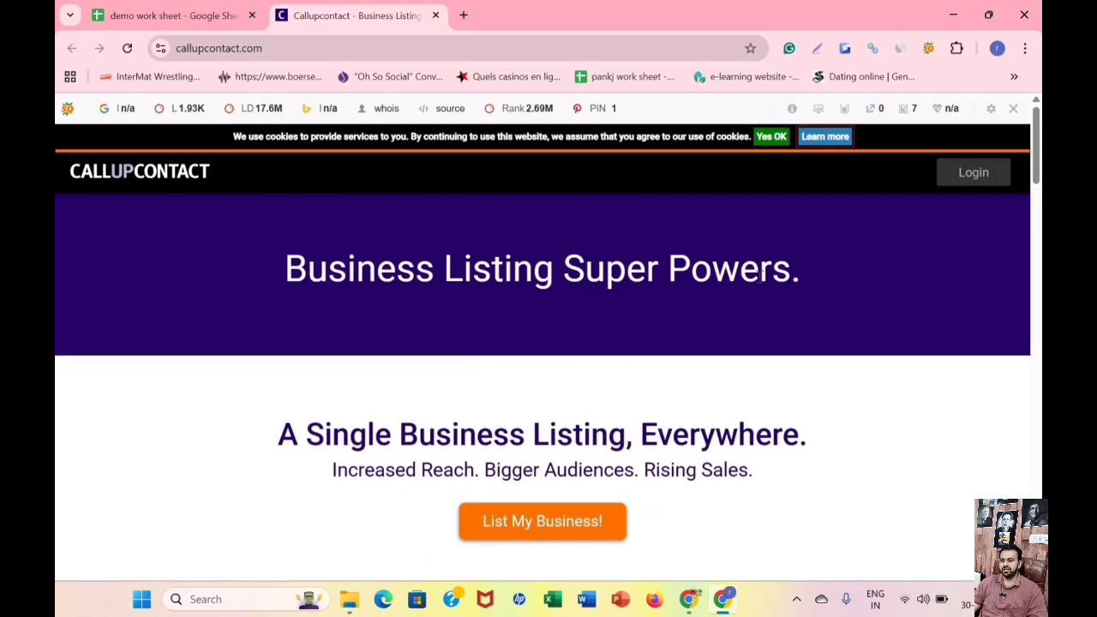
{"action": "scroll", "coordinate": [900, 214], "scroll_direction": "down", "scroll_amount": 1}
{"action": "scroll", "coordinate": [942, 193], "scroll_direction": "up", "scroll_amount": 2}
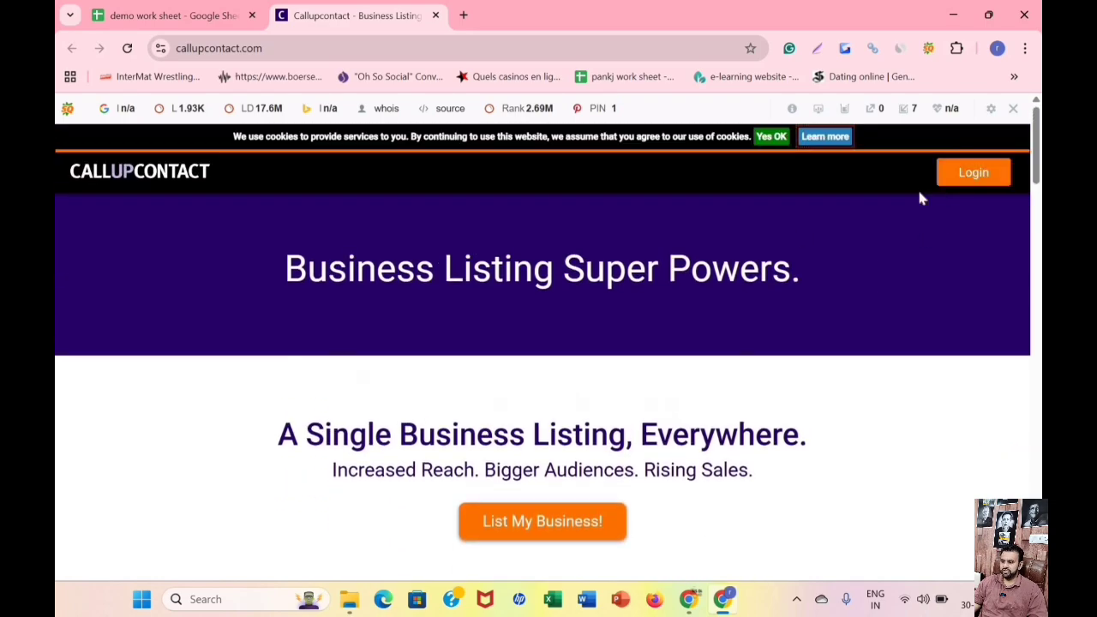
{"action": "scroll", "coordinate": [587, 343], "scroll_direction": "down", "scroll_amount": 1}
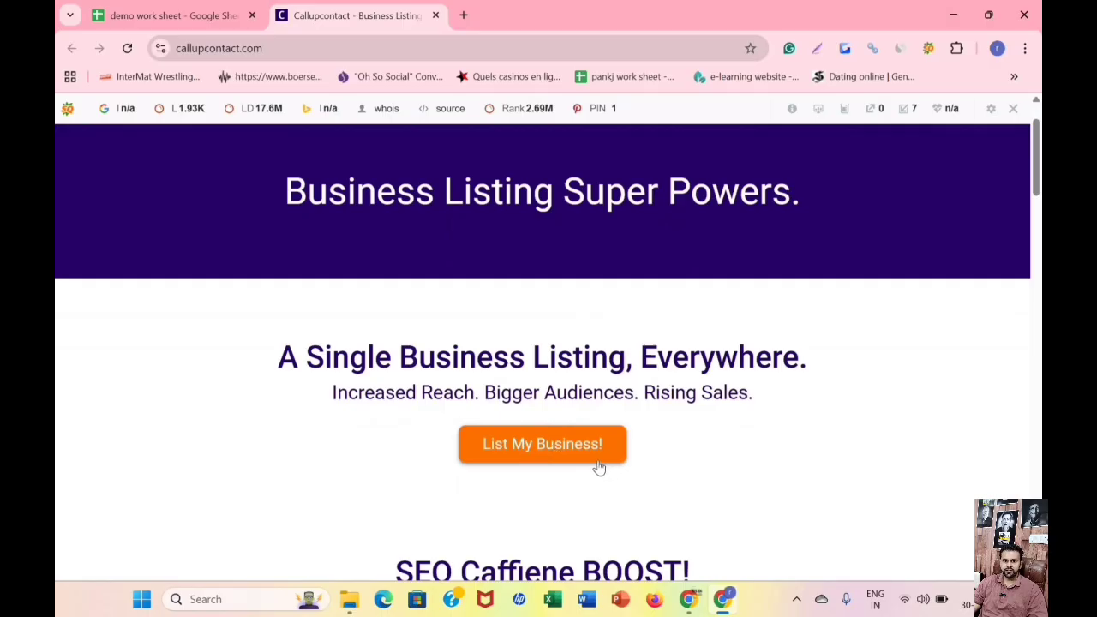
Start a business listing on Callupcontact and go through the name, email, password and country fields of the new account form.
{"action": "left_click", "coordinate": [568, 455]}
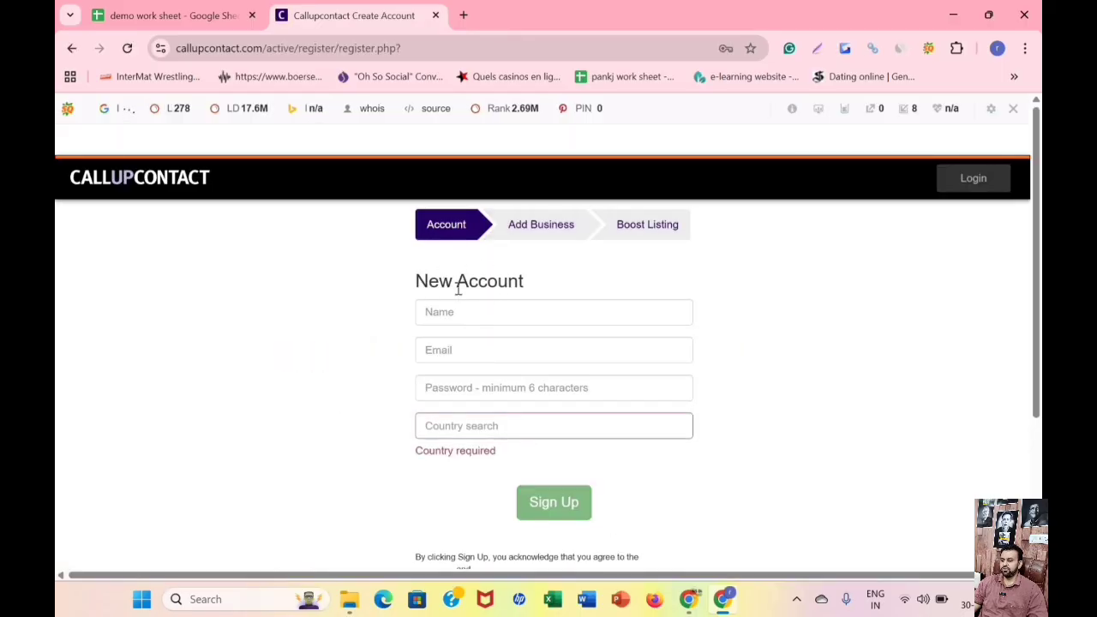
{"action": "left_click", "coordinate": [463, 311]}
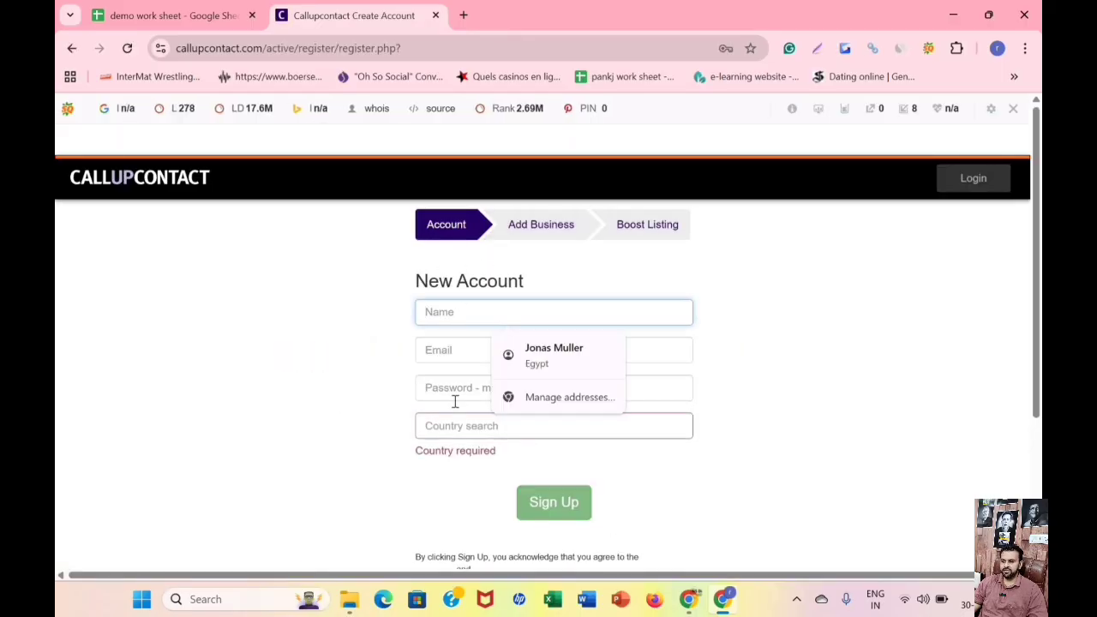
{"action": "key", "text": "Tab"}
{"action": "key", "text": "Tab"}
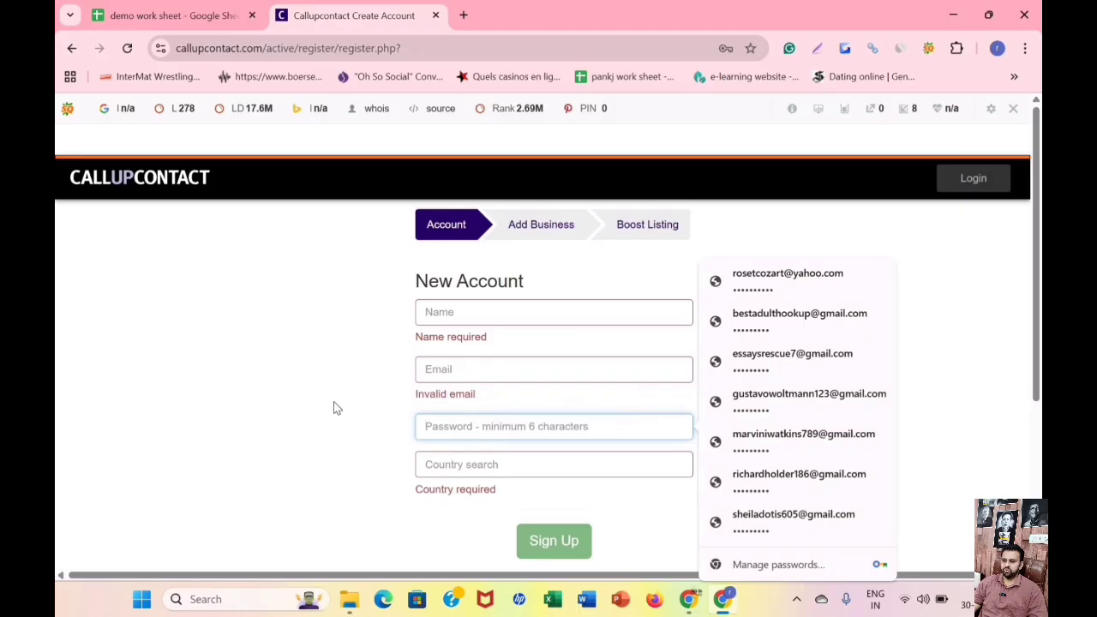
{"action": "key", "text": "Tab"}
{"action": "left_click", "coordinate": [462, 320]}
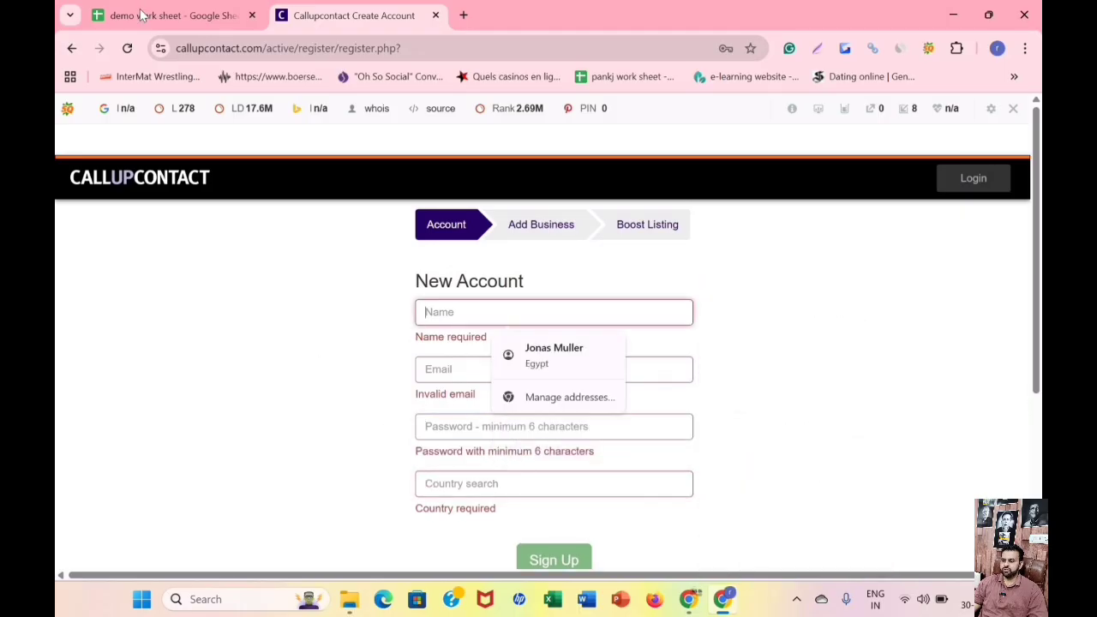
Copy the business name HireParalegals from the demo work sheet into the Name field of the Callupcontact new account form.
{"action": "scroll", "coordinate": [321, 347], "scroll_direction": "down", "scroll_amount": 2}
{"action": "key", "text": "ctrl+shift+Tab"}
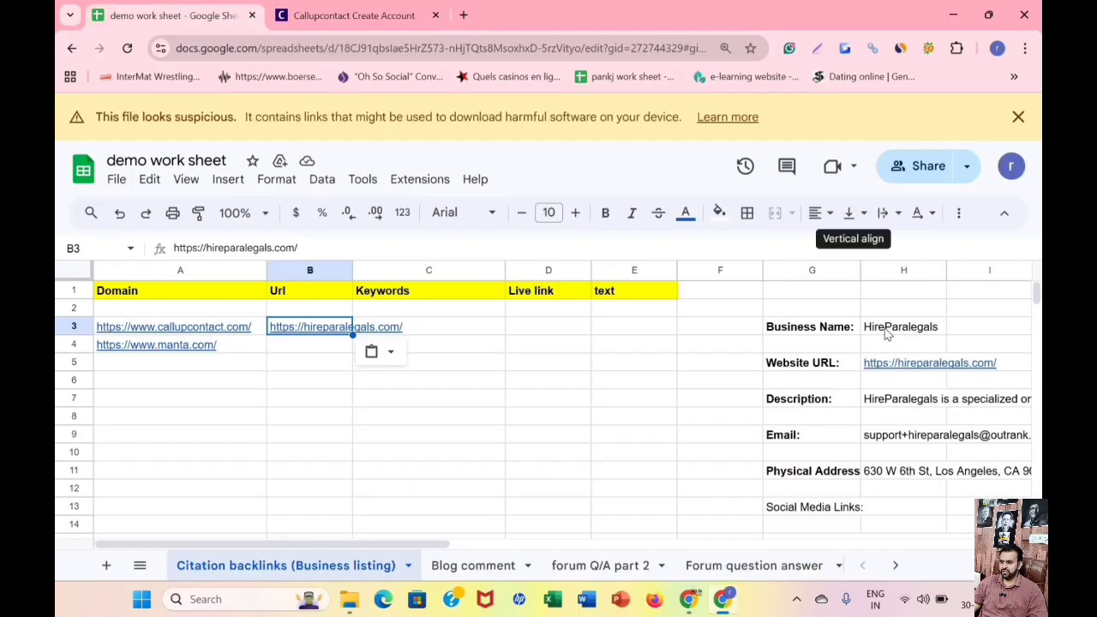
{"action": "right_click", "coordinate": [887, 329]}
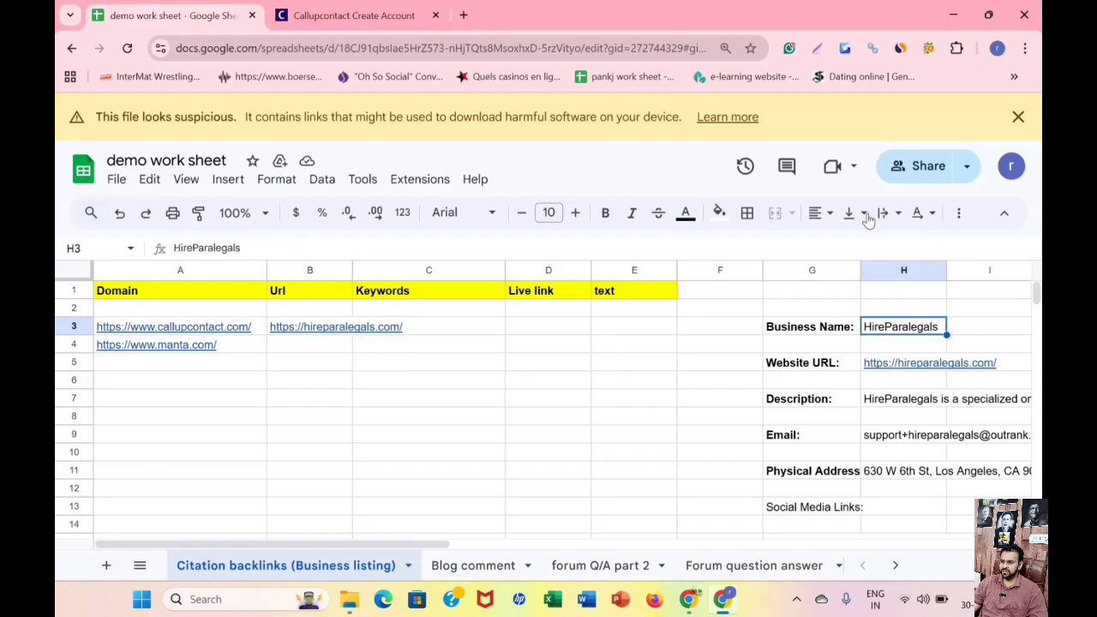
{"action": "left_click", "coordinate": [864, 214]}
{"action": "left_click", "coordinate": [377, 7]}
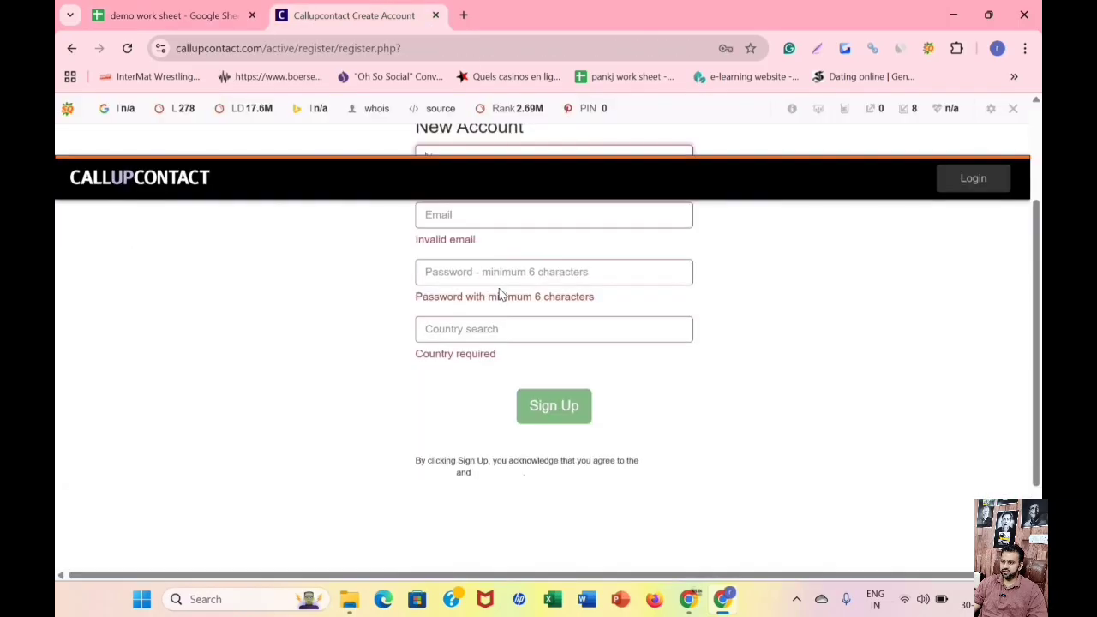
{"action": "scroll", "coordinate": [502, 296], "scroll_direction": "up", "scroll_amount": 2}
{"action": "right_click", "coordinate": [492, 312]}
{"action": "left_click", "coordinate": [543, 369]}
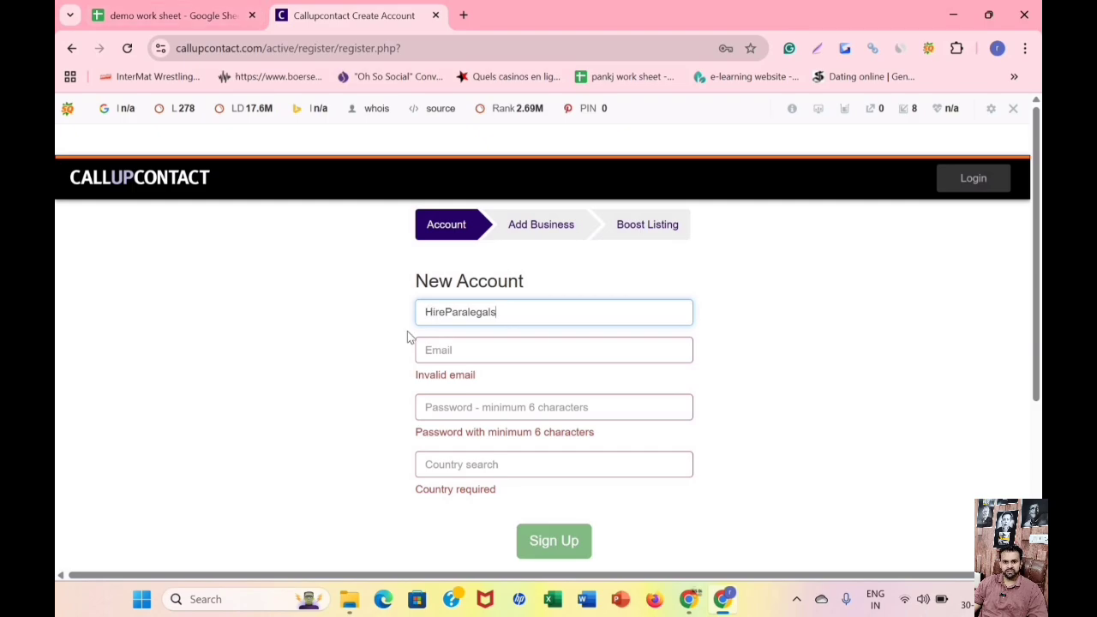
Fill in the new account's email and password with the saved login details.
{"action": "left_click", "coordinate": [477, 354]}
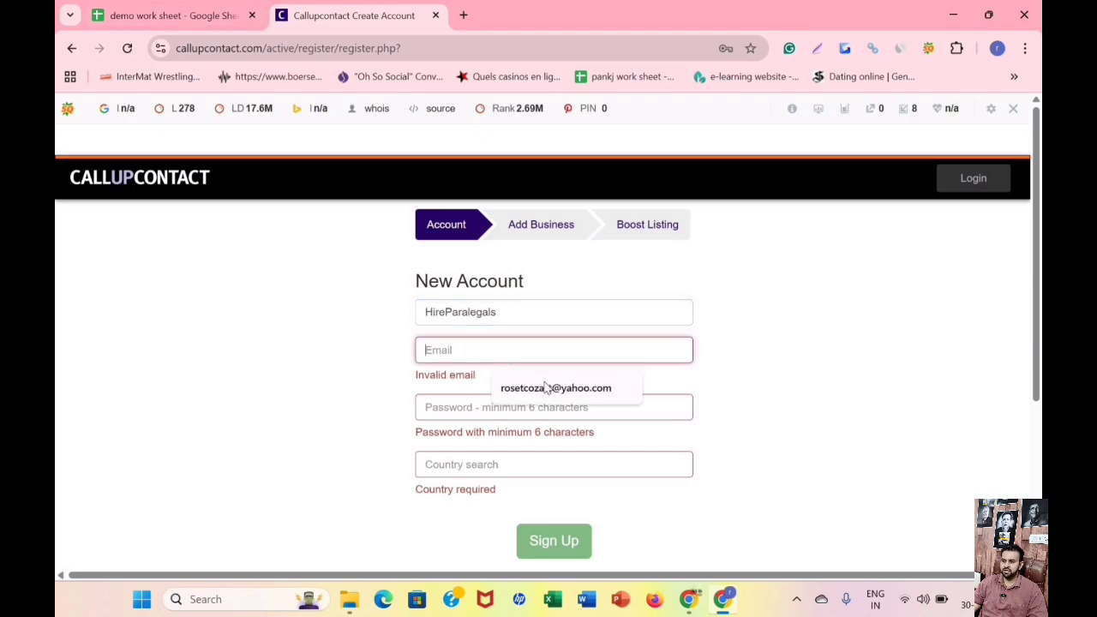
{"action": "left_click", "coordinate": [492, 398]}
{"action": "left_click", "coordinate": [578, 385]}
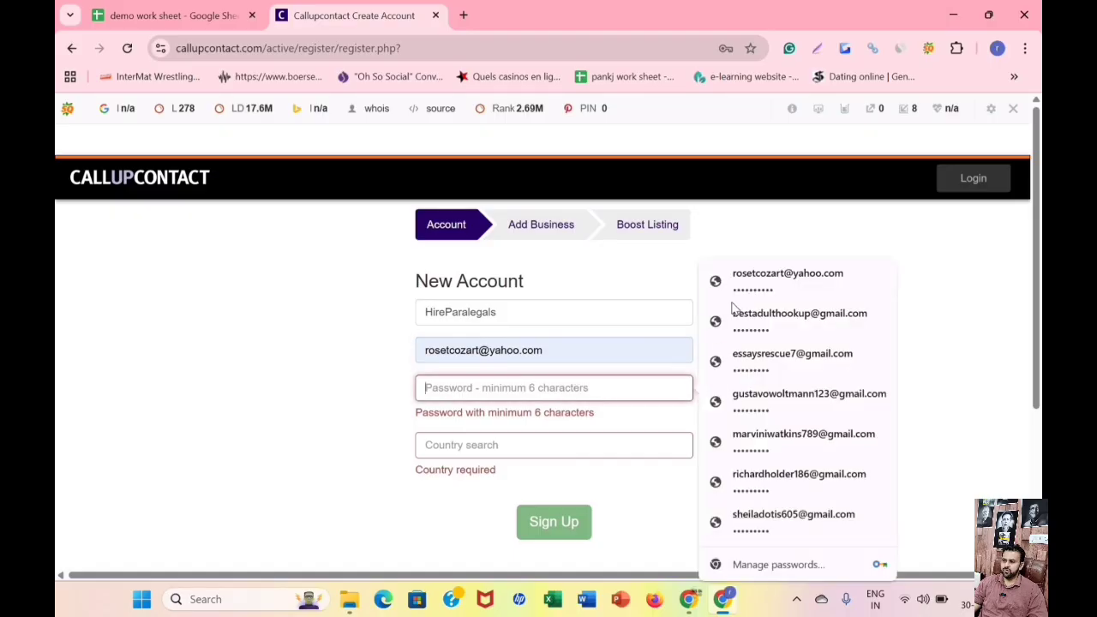
{"action": "left_click", "coordinate": [751, 287]}
Set the account country to United States and submit the sign-up form.
{"action": "scroll", "coordinate": [537, 344], "scroll_direction": "down", "scroll_amount": 1}
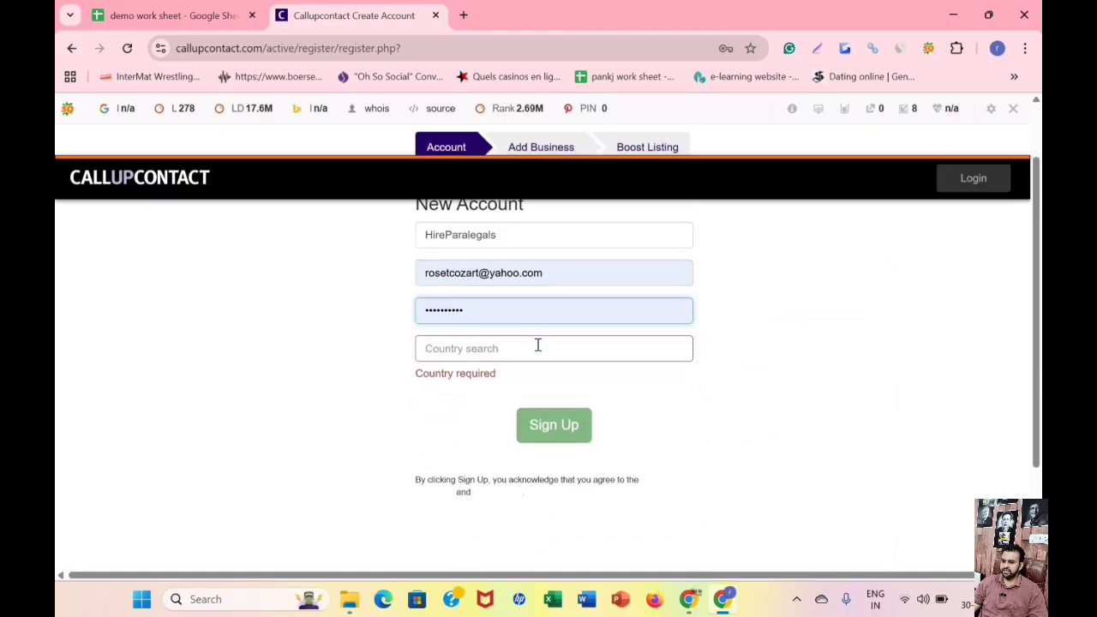
{"action": "left_click", "coordinate": [537, 345]}
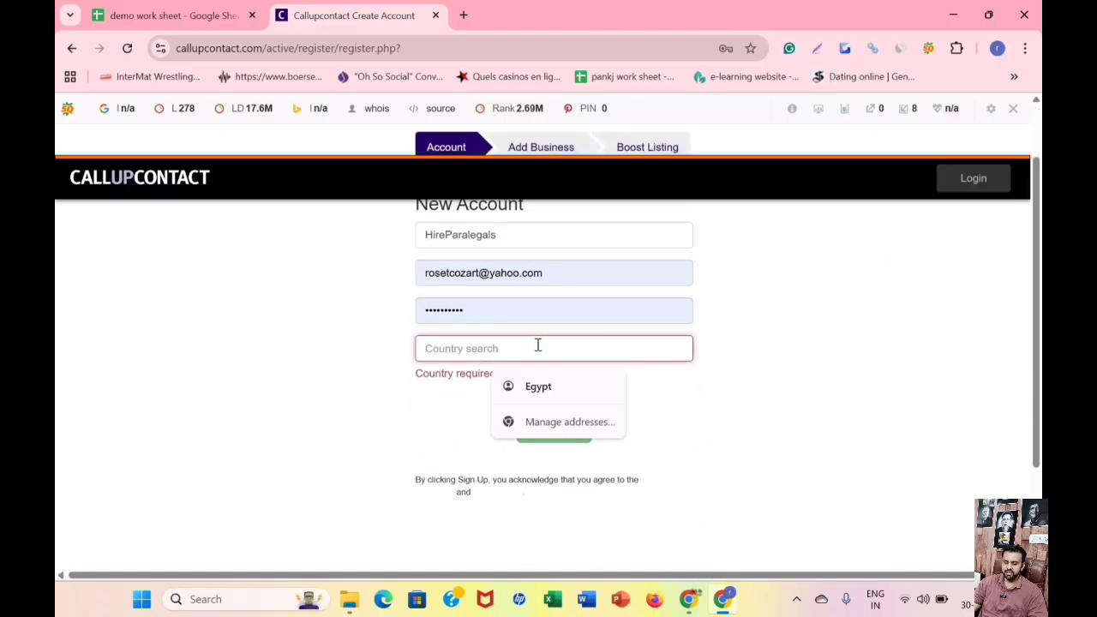
{"action": "type", "text": "united"}
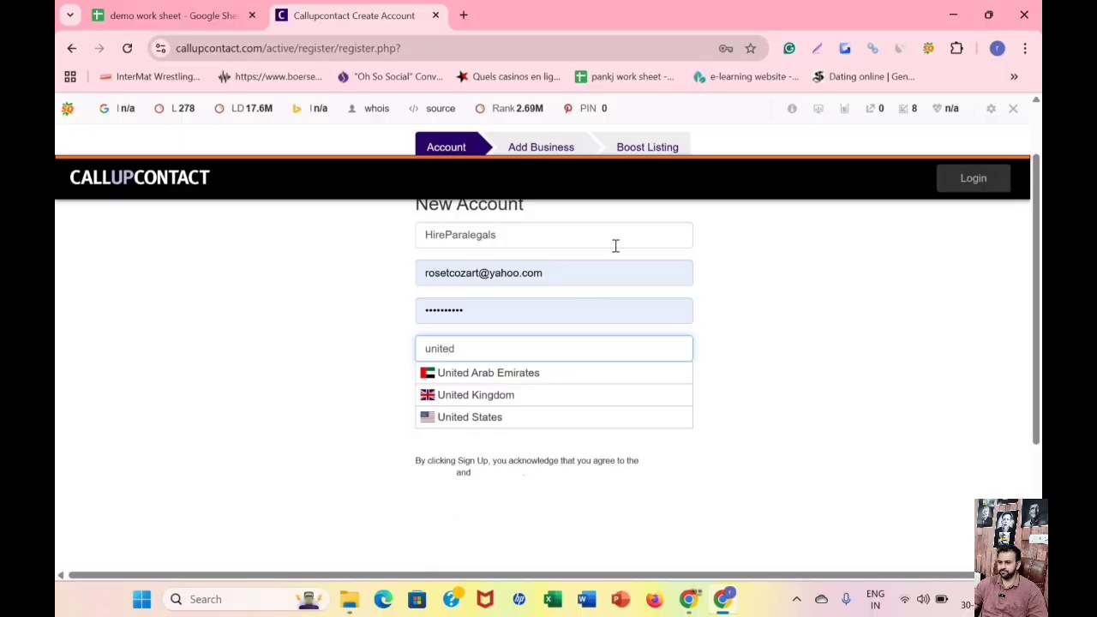
{"action": "left_click", "coordinate": [514, 418]}
{"action": "scroll", "coordinate": [559, 299], "scroll_direction": "up", "scroll_amount": 1}
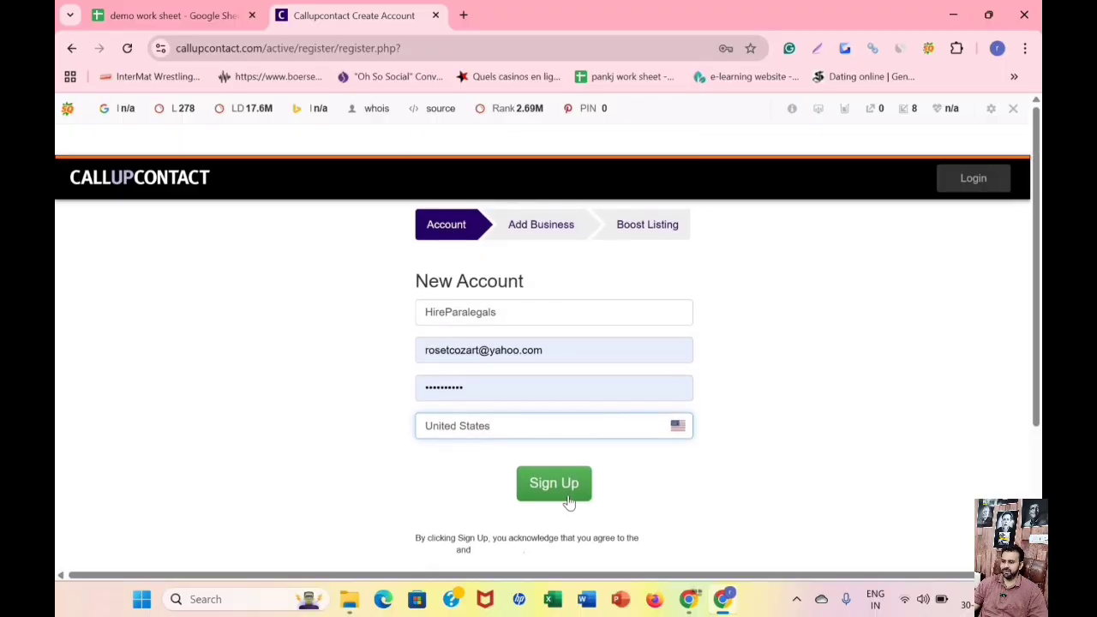
{"action": "left_click", "coordinate": [567, 503]}
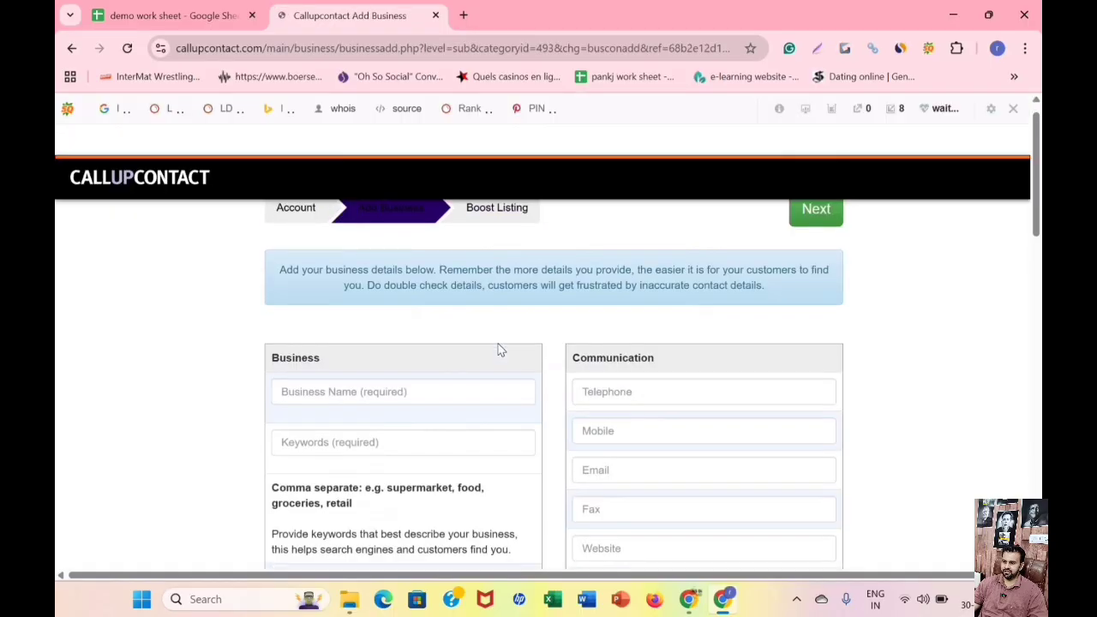
Examine the Add Business form's business, communication, hours, description and address fields, and compare them with the business details in the demo work sheet.
{"action": "scroll", "coordinate": [372, 308], "scroll_direction": "down", "scroll_amount": 2}
{"action": "scroll", "coordinate": [382, 313], "scroll_direction": "up", "scroll_amount": 1}
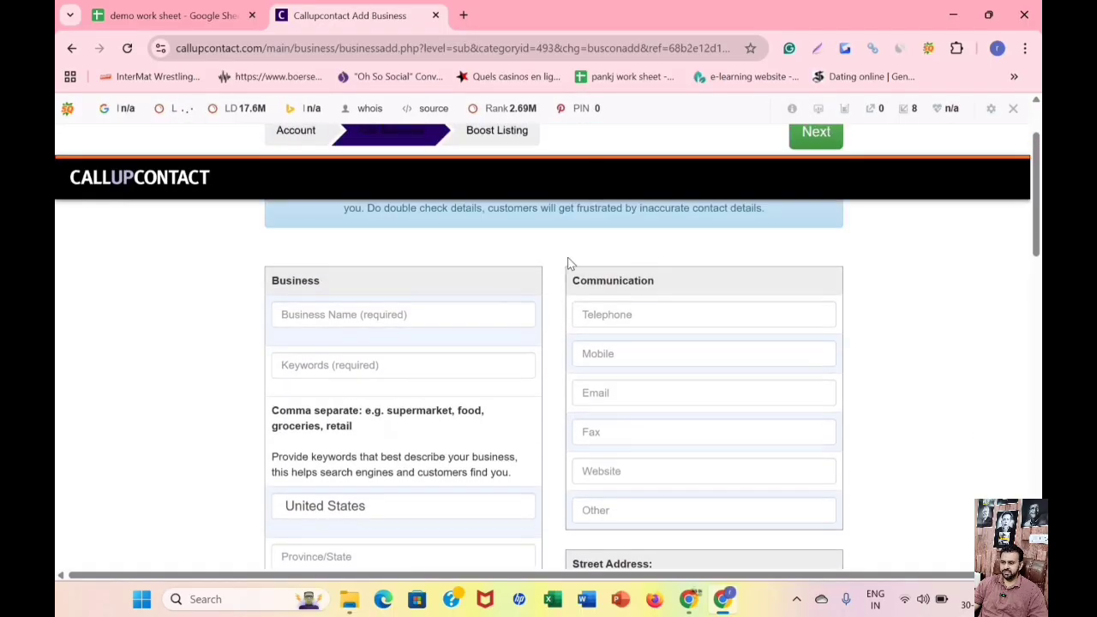
{"action": "scroll", "coordinate": [433, 324], "scroll_direction": "up", "scroll_amount": 1}
{"action": "scroll", "coordinate": [386, 339], "scroll_direction": "down", "scroll_amount": 1}
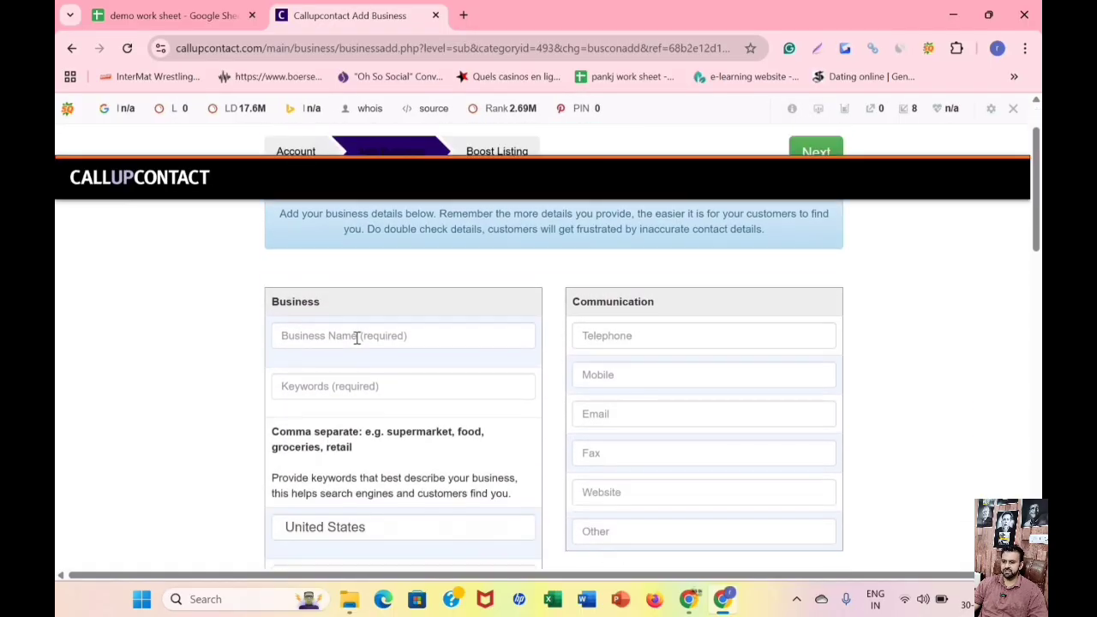
{"action": "left_click", "coordinate": [357, 336]}
{"action": "left_click", "coordinate": [363, 387]}
{"action": "scroll", "coordinate": [360, 380], "scroll_direction": "down", "scroll_amount": 2}
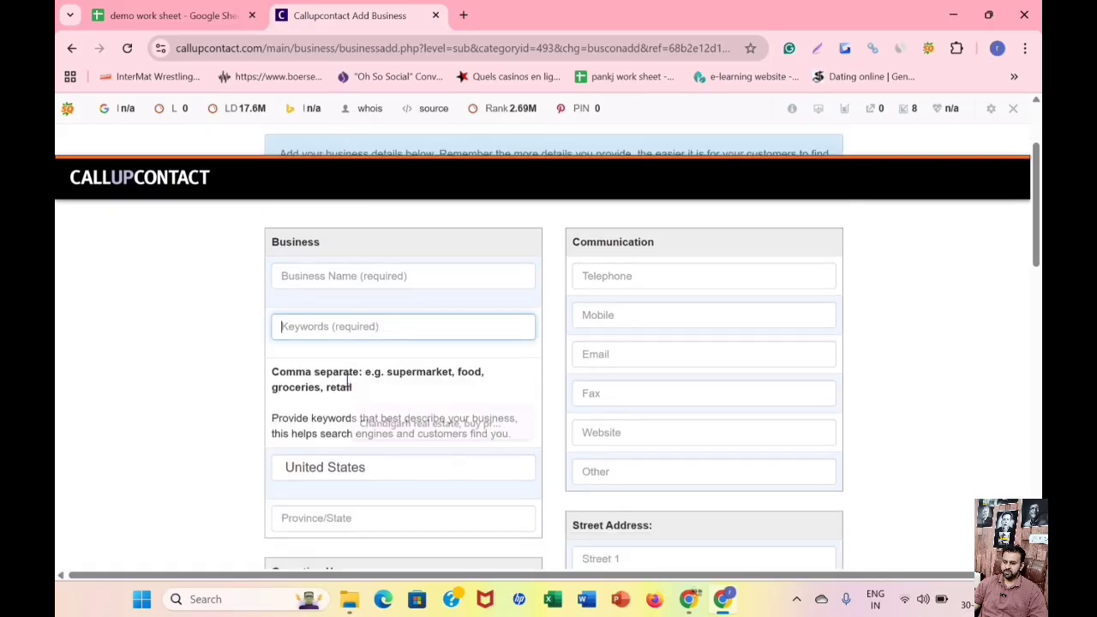
{"action": "scroll", "coordinate": [376, 371], "scroll_direction": "down", "scroll_amount": 2}
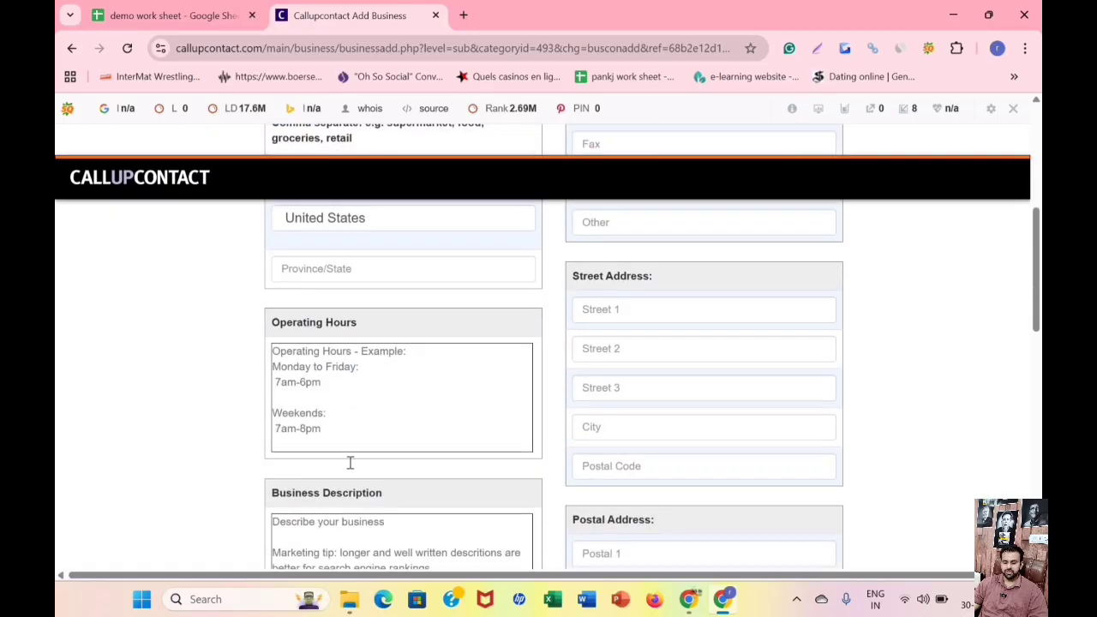
{"action": "scroll", "coordinate": [349, 463], "scroll_direction": "down", "scroll_amount": 1}
{"action": "left_click", "coordinate": [380, 438]}
{"action": "scroll", "coordinate": [428, 411], "scroll_direction": "down", "scroll_amount": 3}
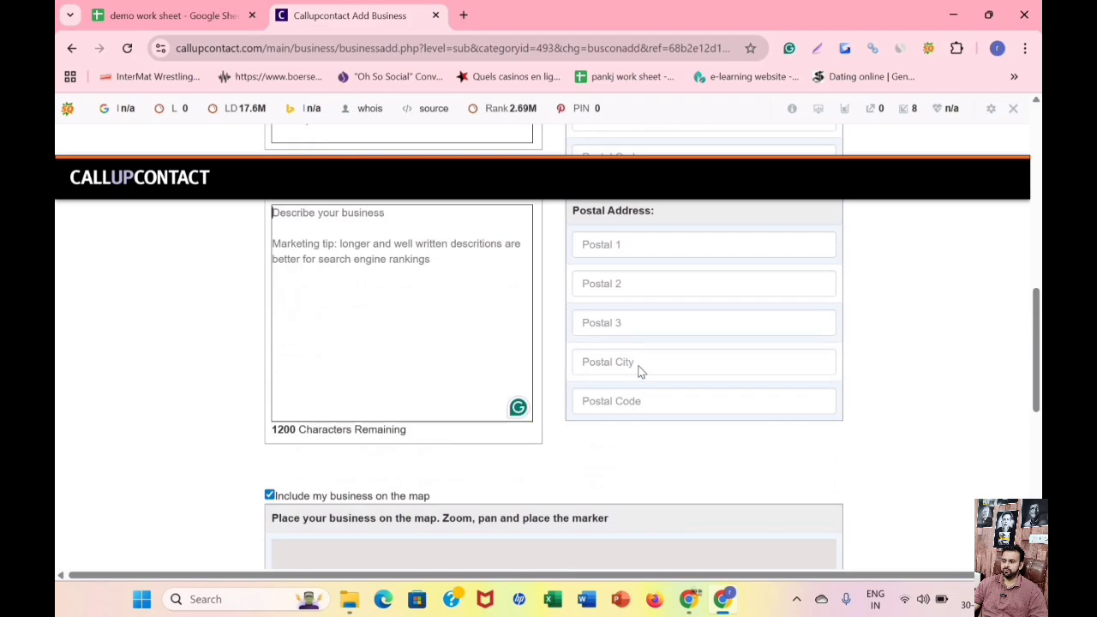
{"action": "scroll", "coordinate": [639, 370], "scroll_direction": "up", "scroll_amount": 8}
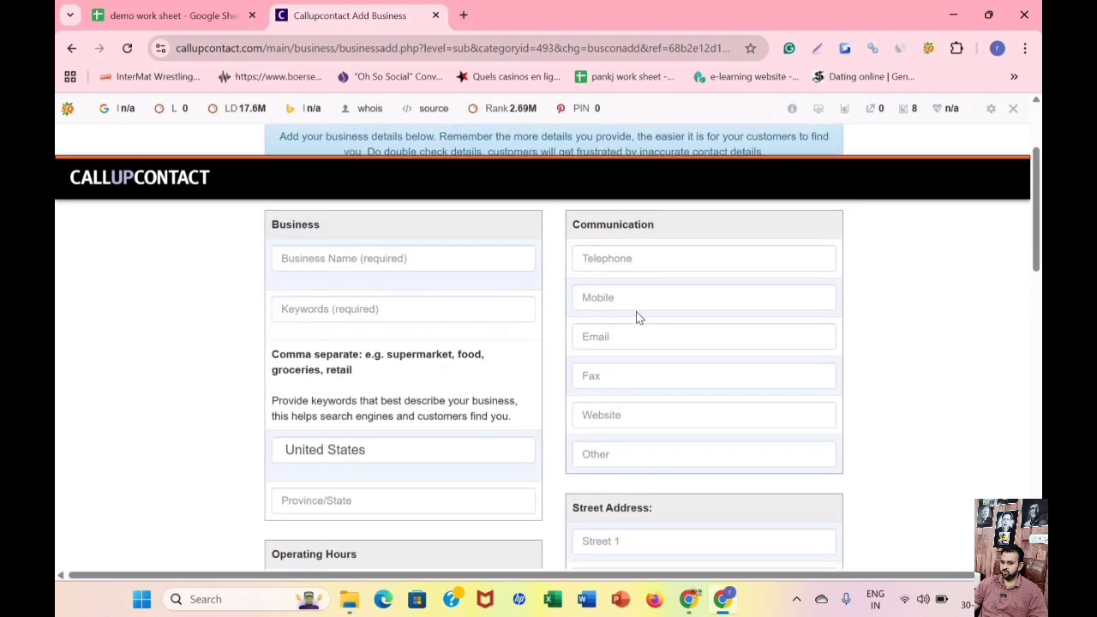
{"action": "left_click", "coordinate": [590, 339]}
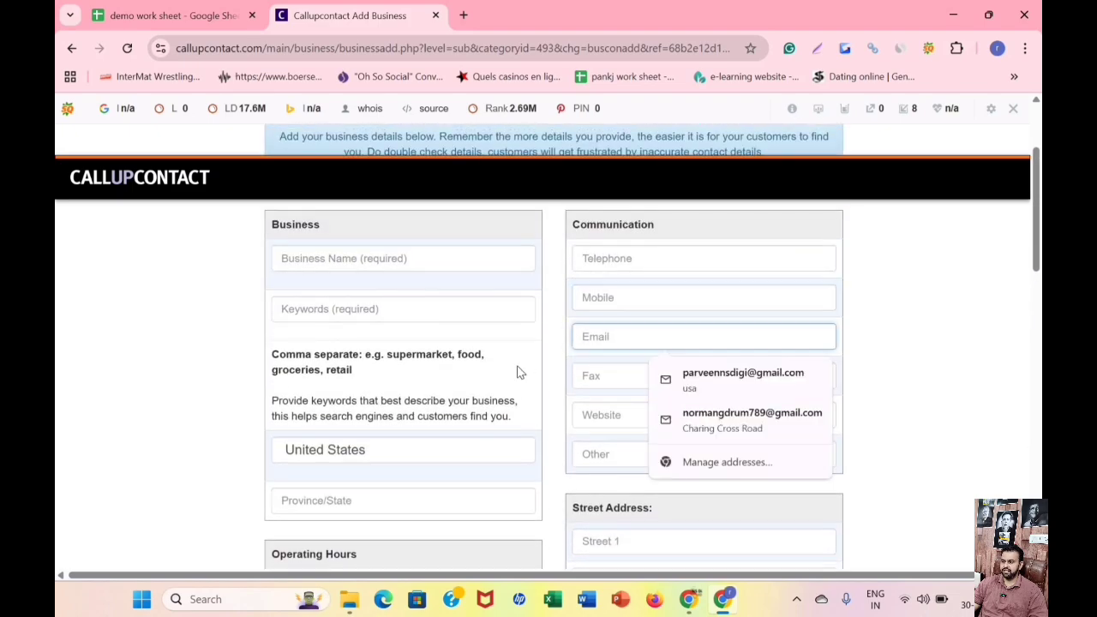
{"action": "scroll", "coordinate": [531, 360], "scroll_direction": "down", "scroll_amount": 5}
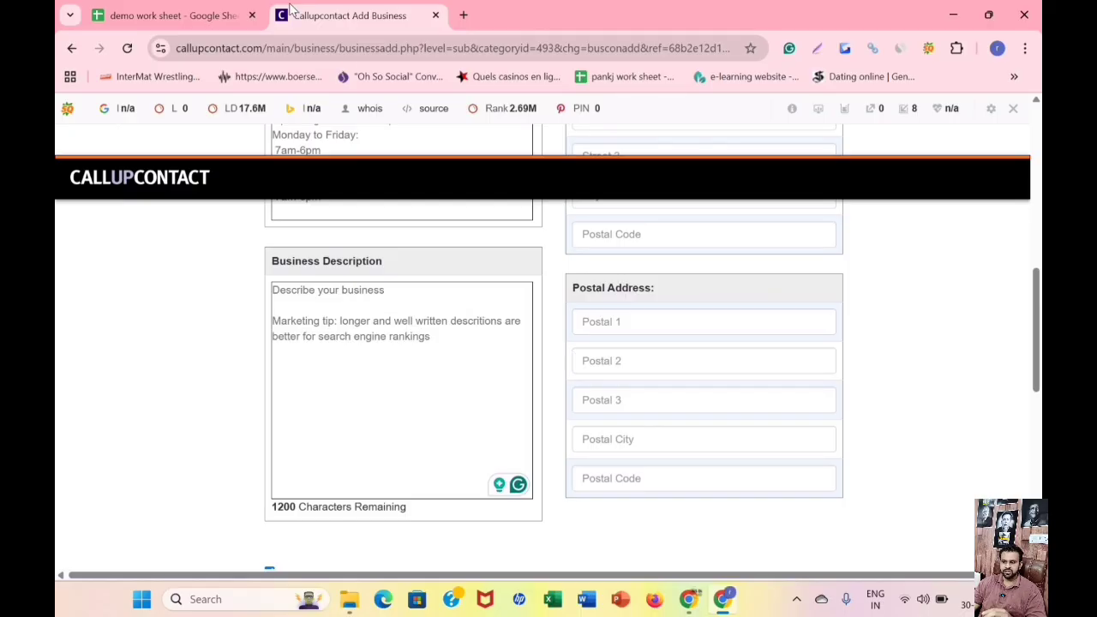
{"action": "left_click", "coordinate": [206, 10]}
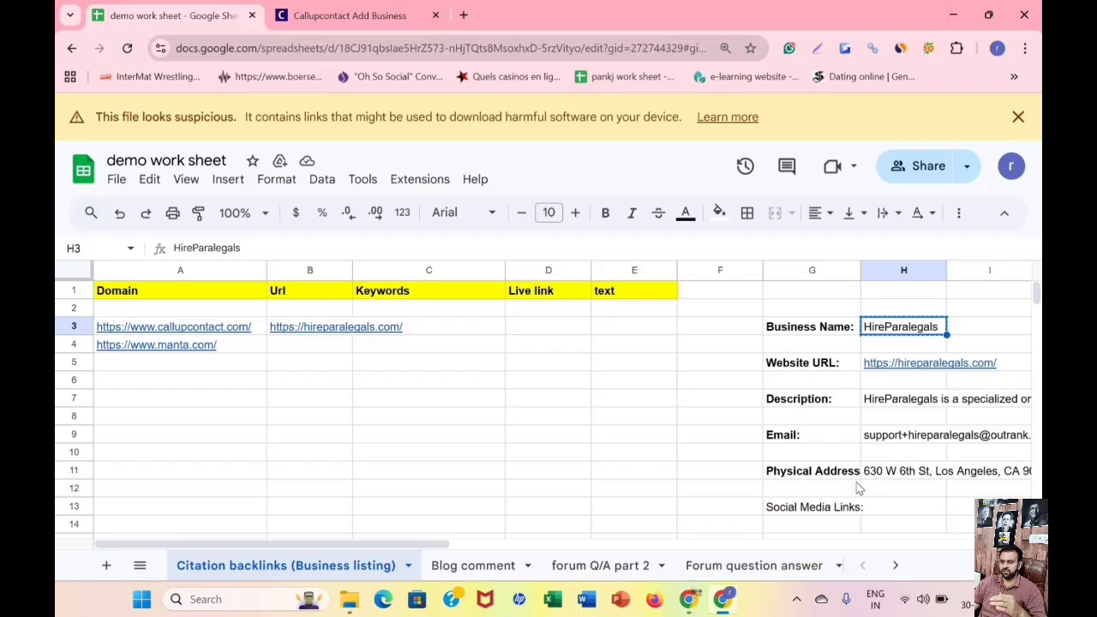
{"action": "left_click", "coordinate": [372, 6]}
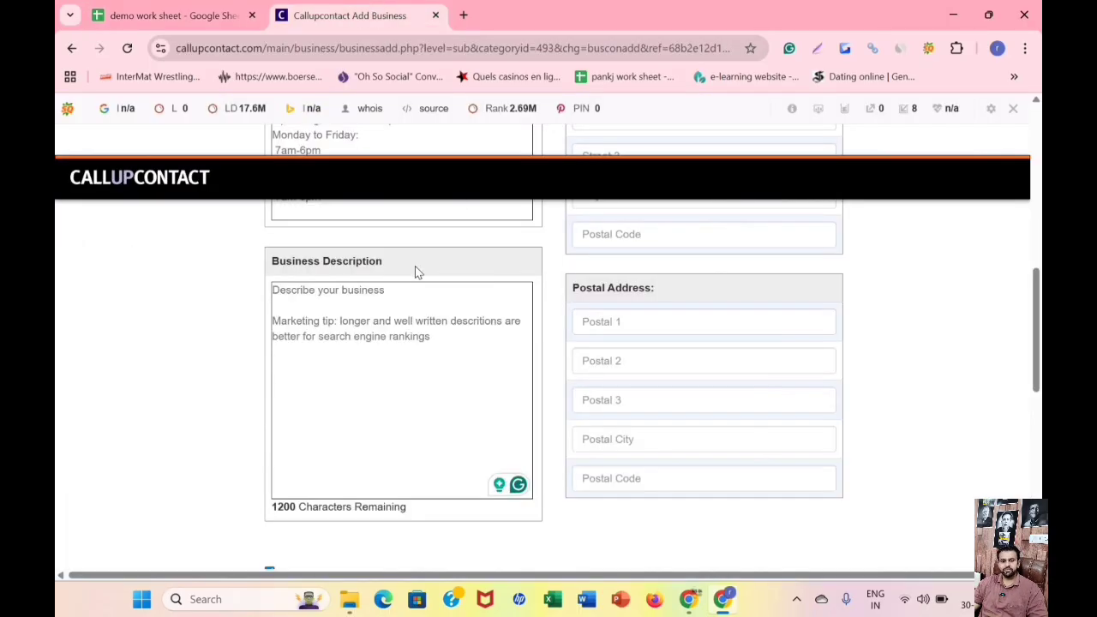
Copy the business name HireParalegals from the demo work sheet into the listing's Business Name field.
{"action": "scroll", "coordinate": [419, 274], "scroll_direction": "up", "scroll_amount": 3}
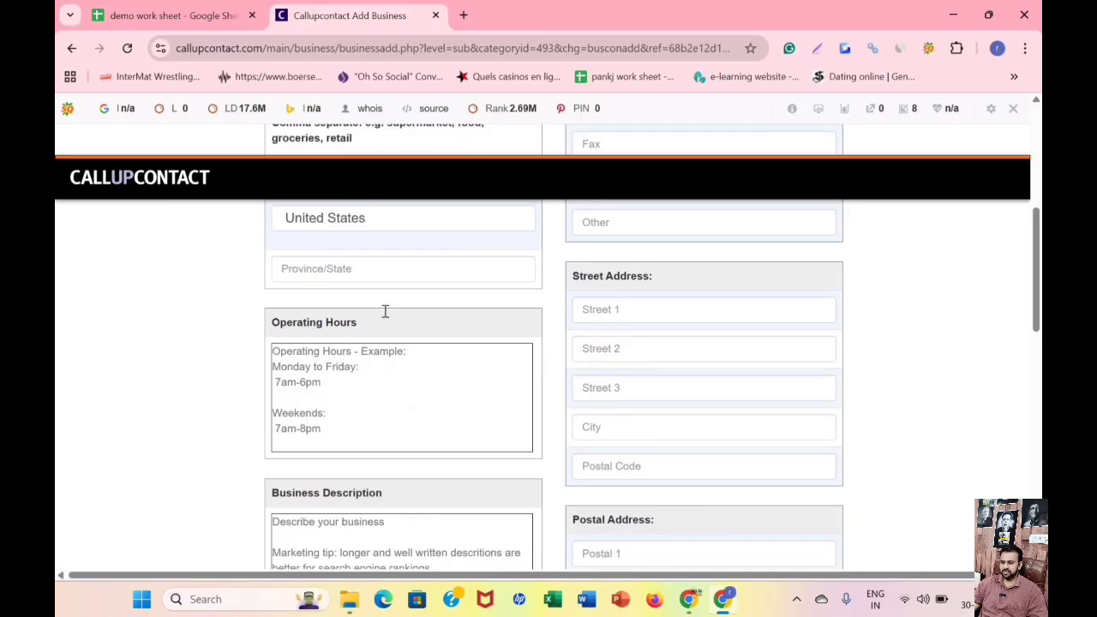
{"action": "scroll", "coordinate": [355, 409], "scroll_direction": "up", "scroll_amount": 5}
{"action": "left_click", "coordinate": [345, 405]}
{"action": "left_click", "coordinate": [145, 17]}
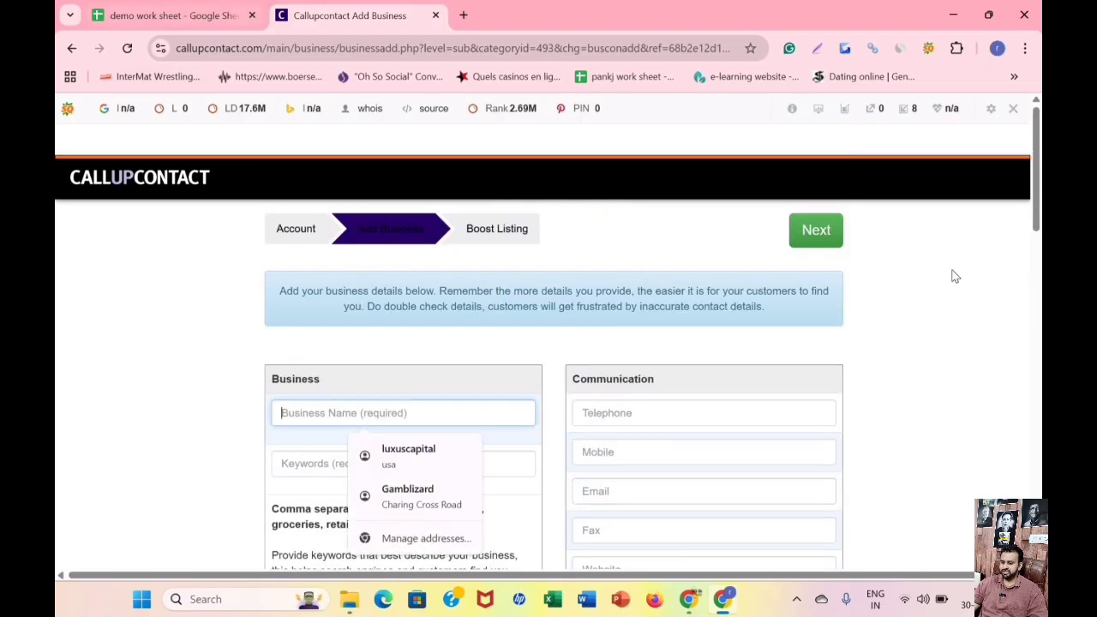
{"action": "right_click", "coordinate": [903, 326]}
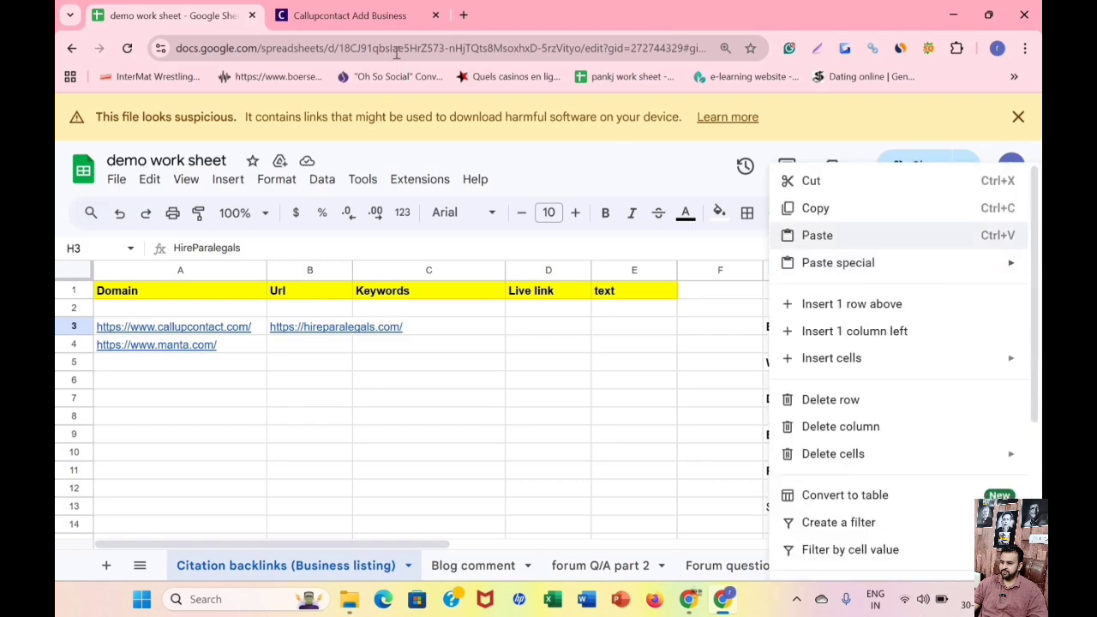
{"action": "left_click", "coordinate": [821, 206]}
{"action": "left_click", "coordinate": [347, 15]}
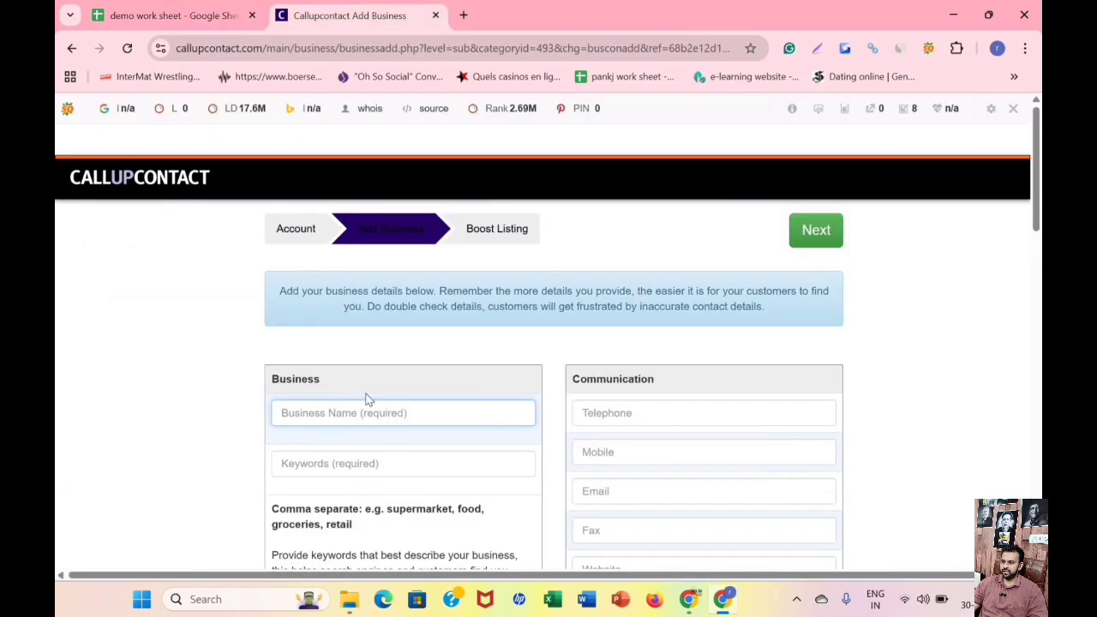
{"action": "right_click", "coordinate": [349, 417]}
{"action": "left_click", "coordinate": [394, 207]}
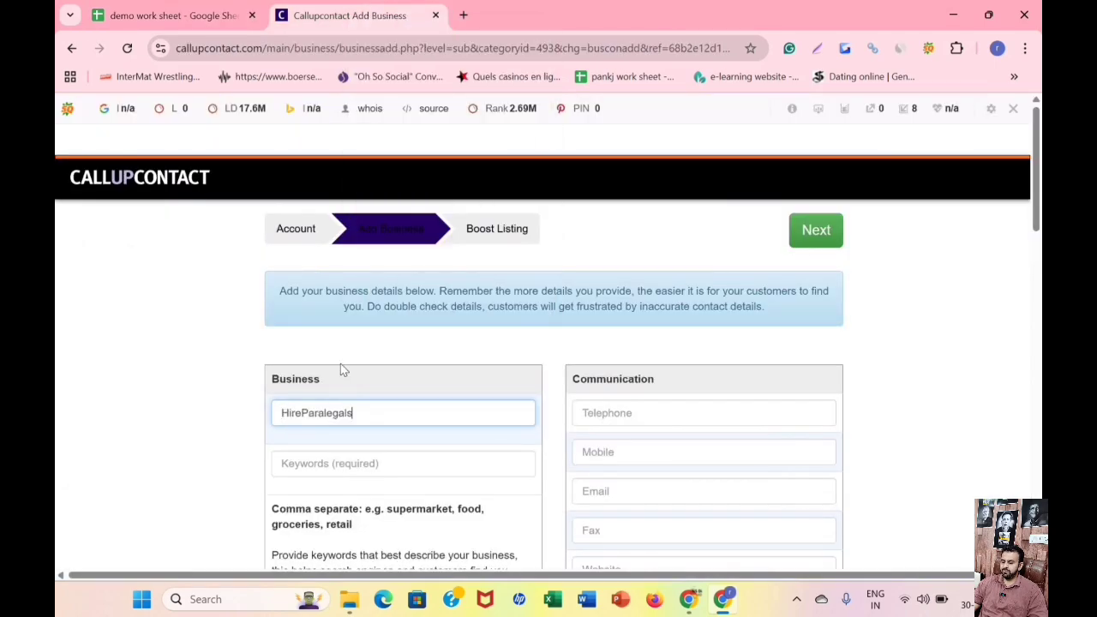
Enter HireParalegals as the listing's keyword.
{"action": "scroll", "coordinate": [342, 368], "scroll_direction": "down", "scroll_amount": 1}
{"action": "left_click", "coordinate": [318, 387]}
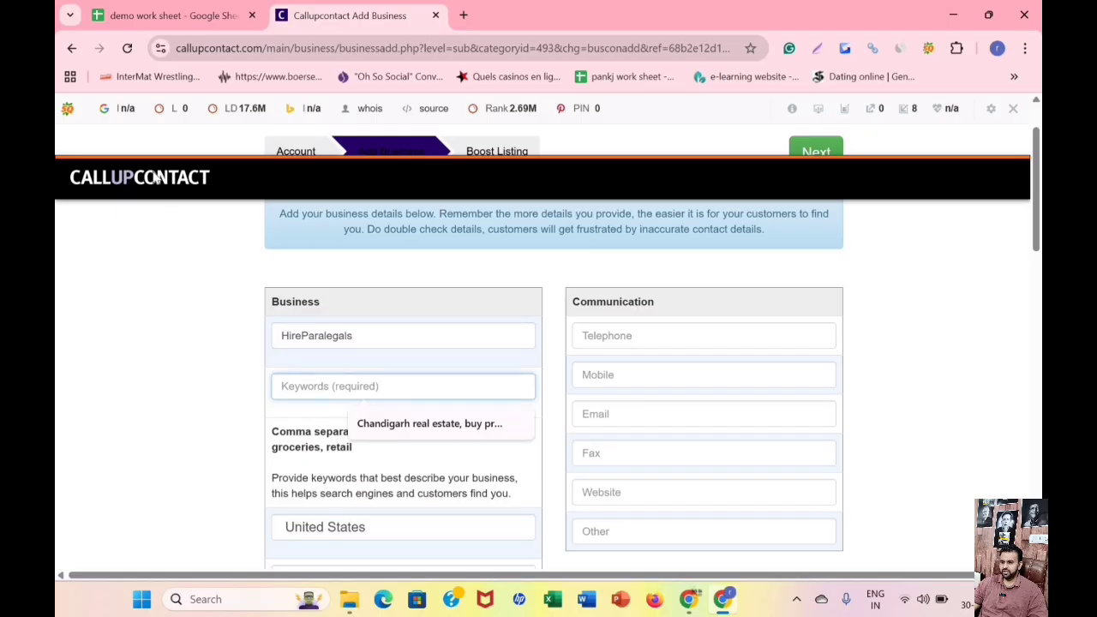
{"action": "left_click", "coordinate": [186, 20]}
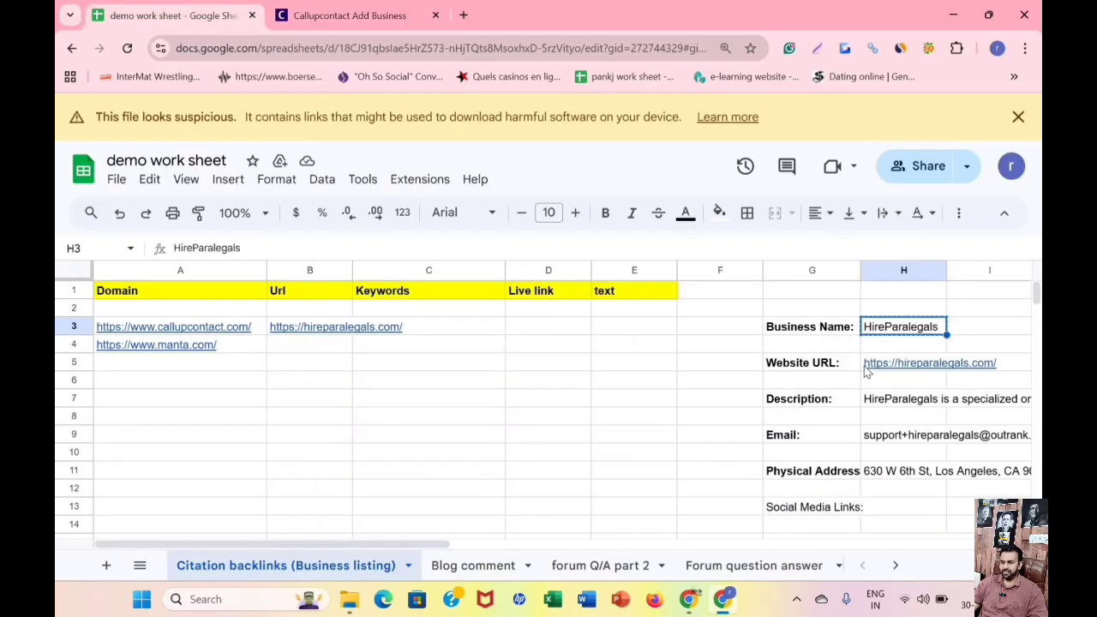
{"action": "key", "text": "ctrl+Tab"}
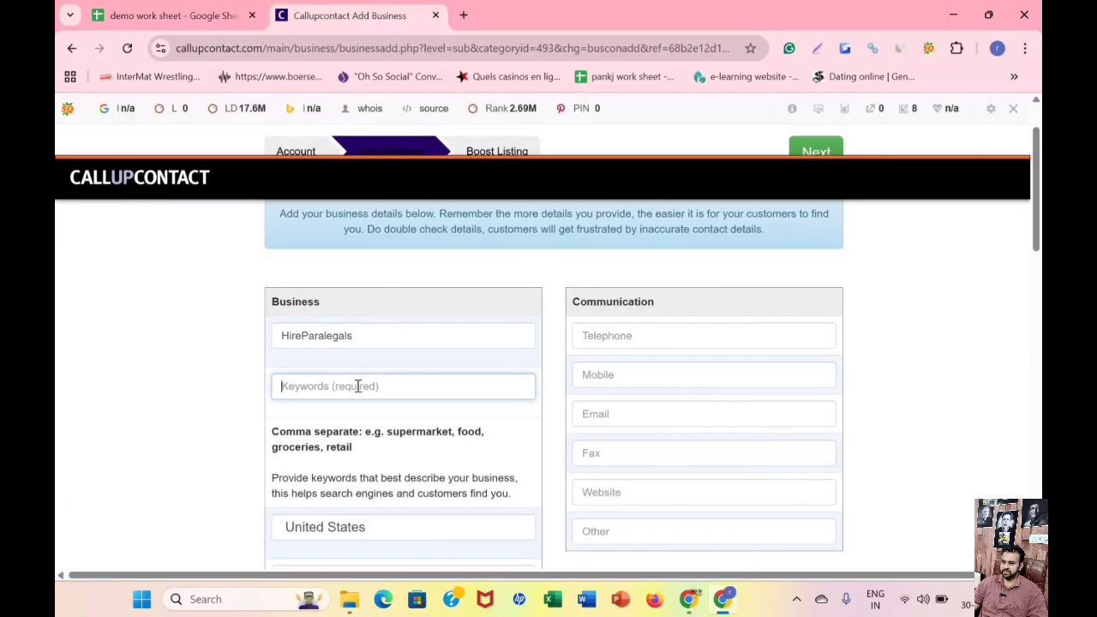
{"action": "right_click", "coordinate": [407, 381]}
{"action": "left_click", "coordinate": [429, 370]}
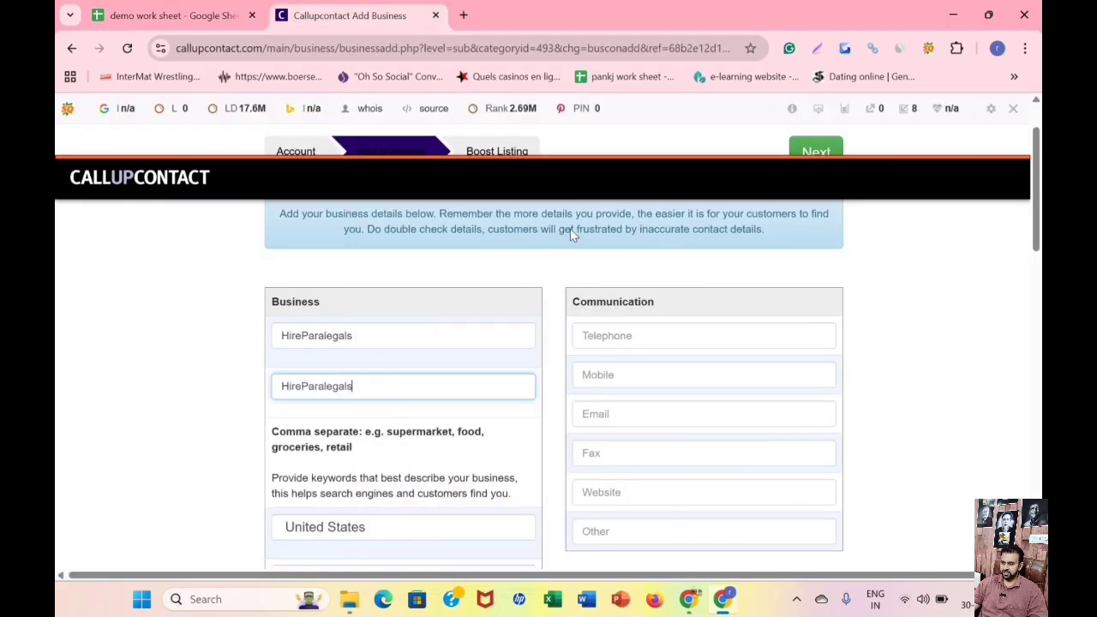
Check the physical address in the demo work sheet and set Province/State to California using the saved address suggestion, which also fills the street address.
{"action": "scroll", "coordinate": [406, 265], "scroll_direction": "down", "scroll_amount": 1}
{"action": "scroll", "coordinate": [386, 326], "scroll_direction": "down", "scroll_amount": 2}
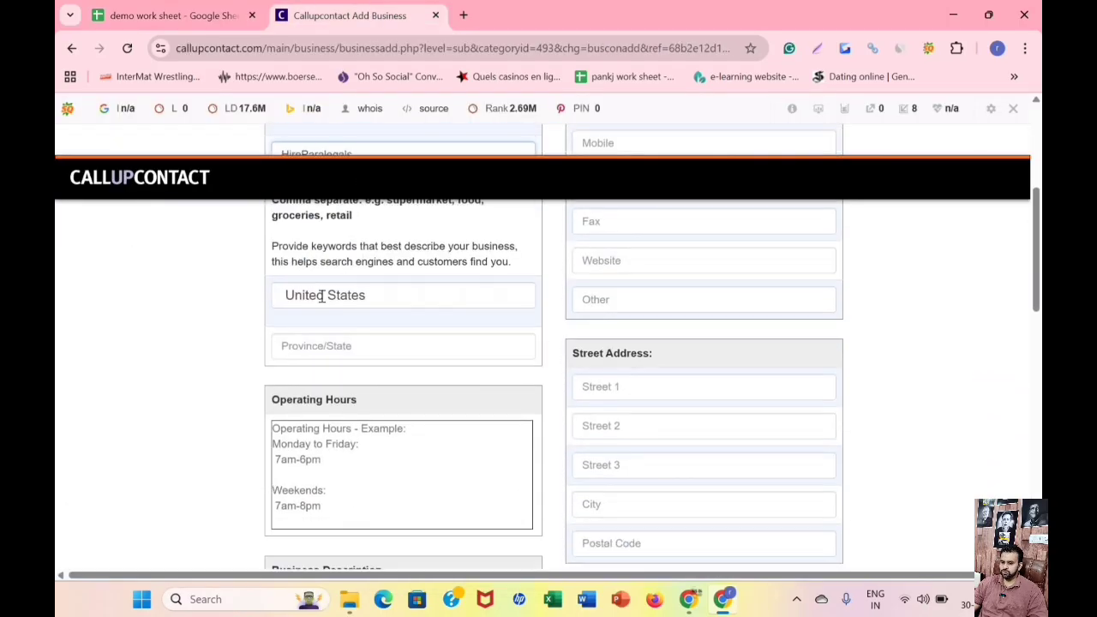
{"action": "left_click", "coordinate": [327, 343]}
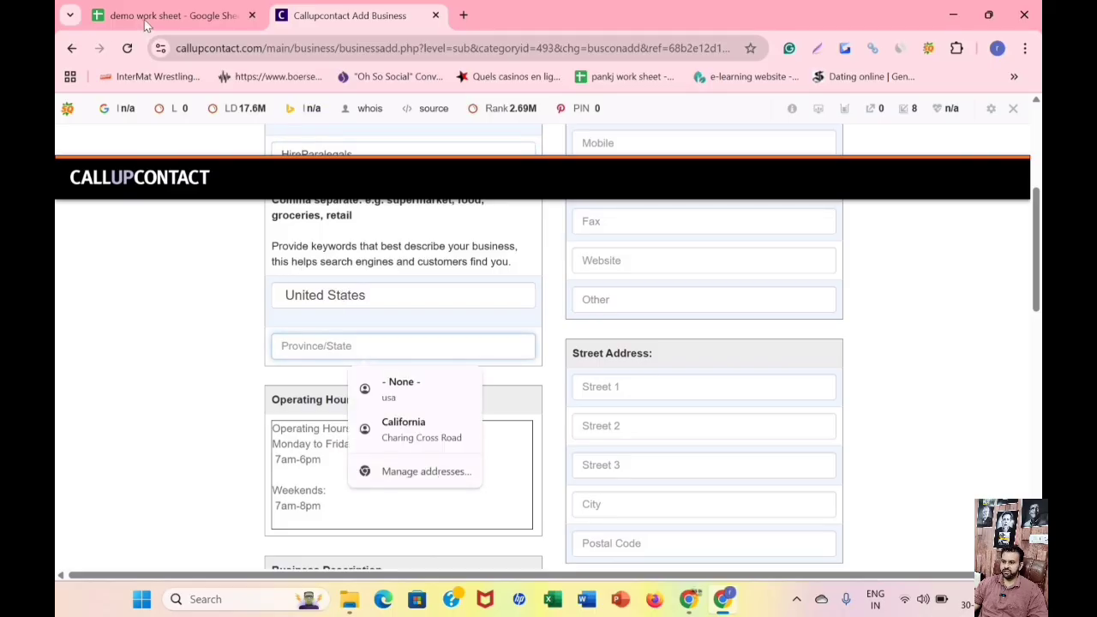
{"action": "left_click", "coordinate": [146, 17]}
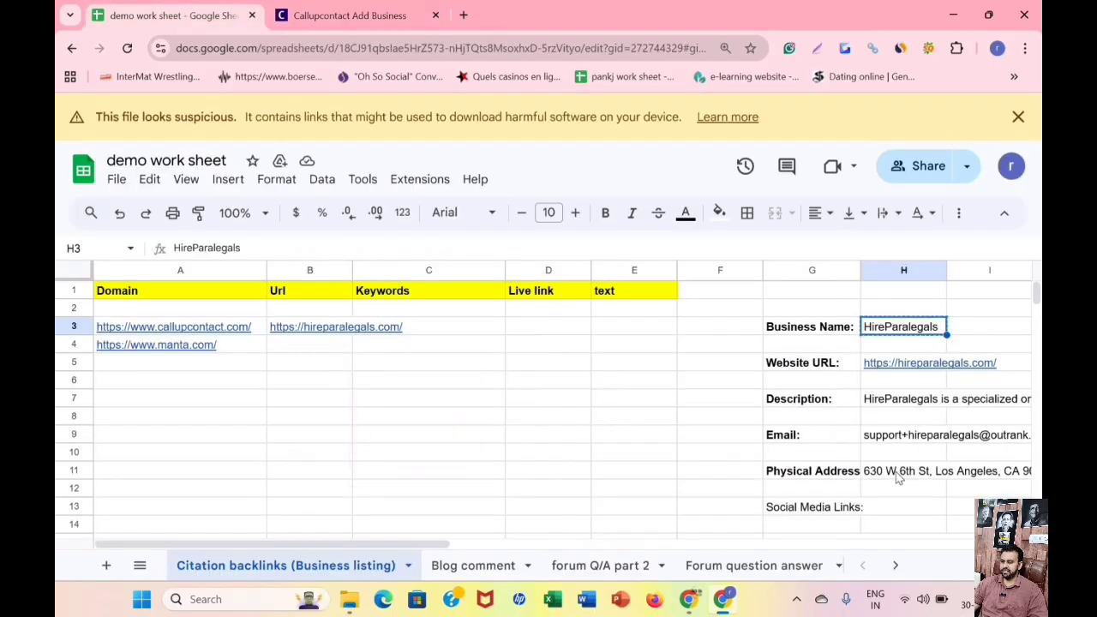
{"action": "left_click", "coordinate": [973, 467]}
{"action": "left_click", "coordinate": [352, 15]}
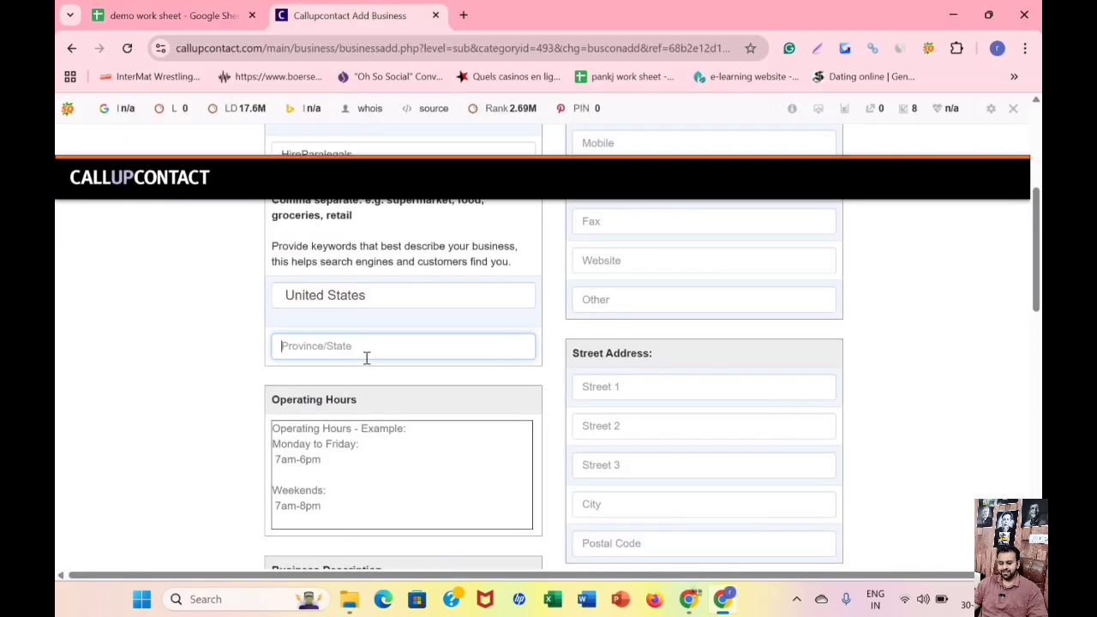
{"action": "type", "text": "ca"}
{"action": "left_click", "coordinate": [436, 383]}
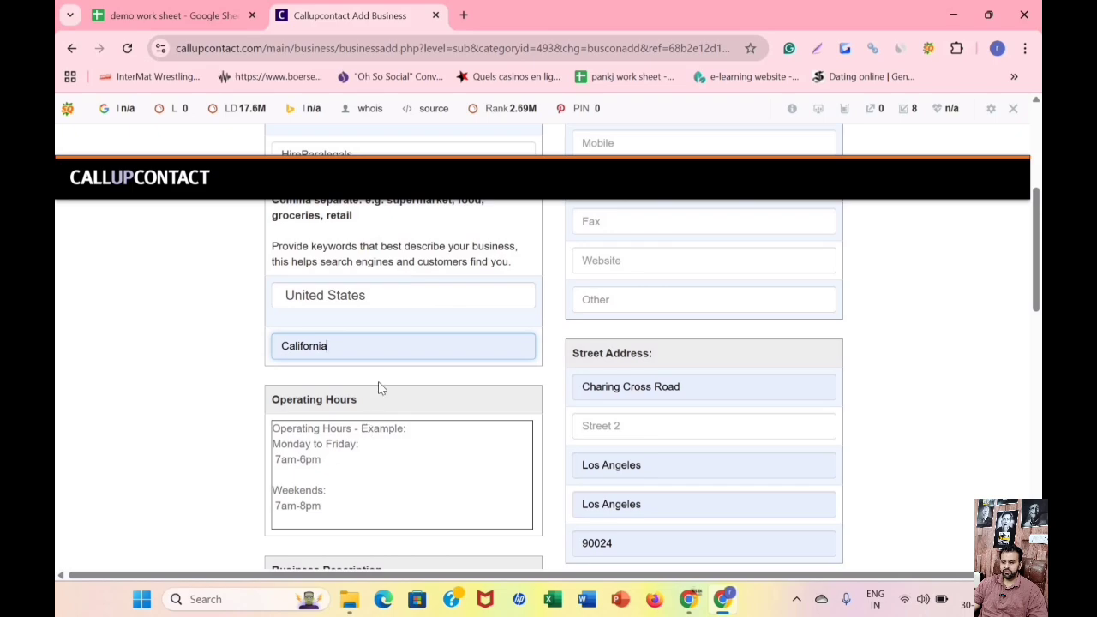
Copy the HireParalegals description from the demo work sheet into the listing's Business Description field.
{"action": "key", "text": "Tab"}
{"action": "scroll", "coordinate": [355, 314], "scroll_direction": "down", "scroll_amount": 2}
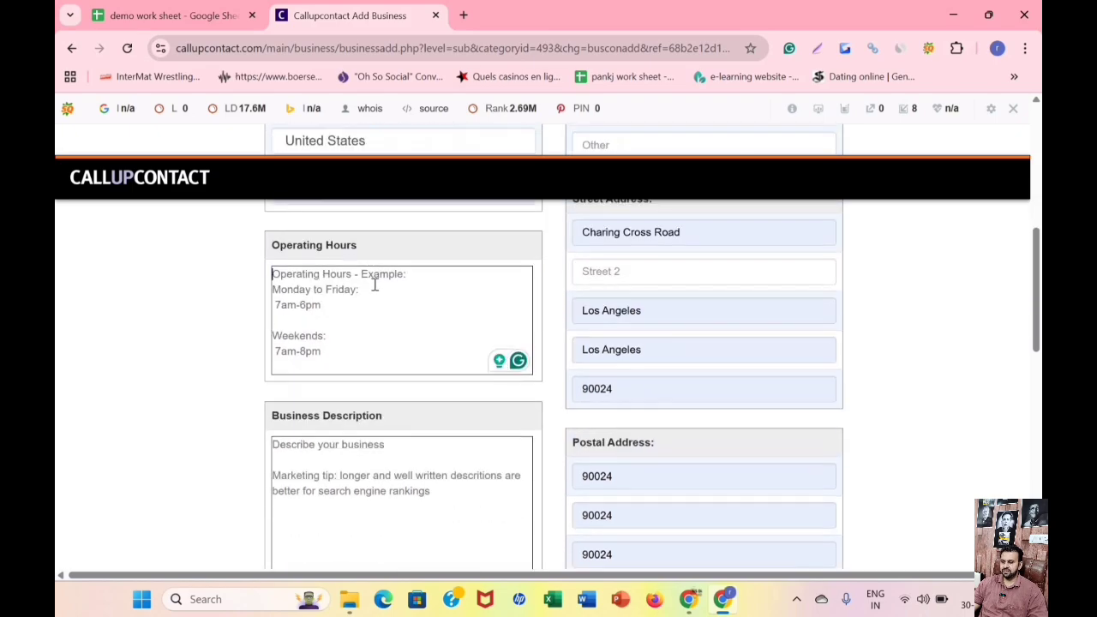
{"action": "scroll", "coordinate": [374, 306], "scroll_direction": "up", "scroll_amount": 1}
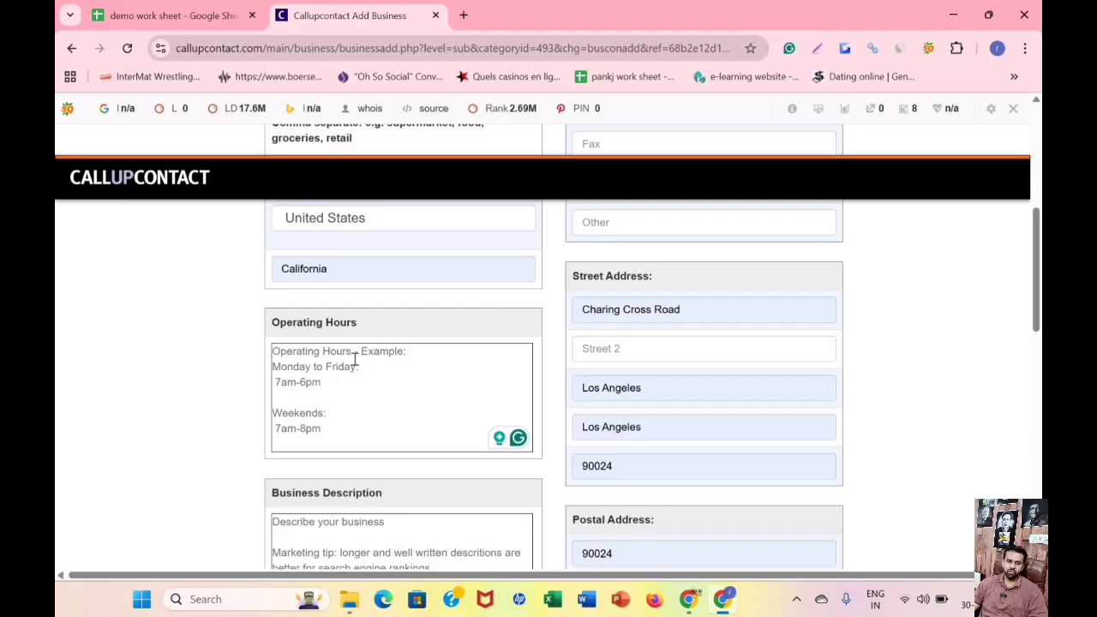
{"action": "scroll", "coordinate": [395, 287], "scroll_direction": "down", "scroll_amount": 1}
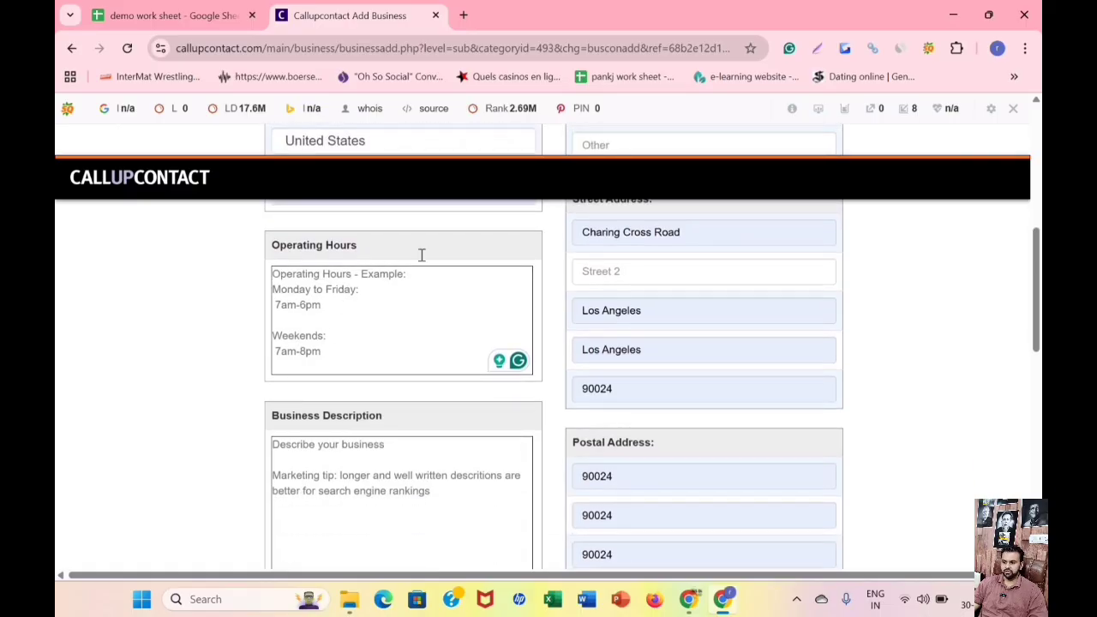
{"action": "scroll", "coordinate": [420, 255], "scroll_direction": "down", "scroll_amount": 1}
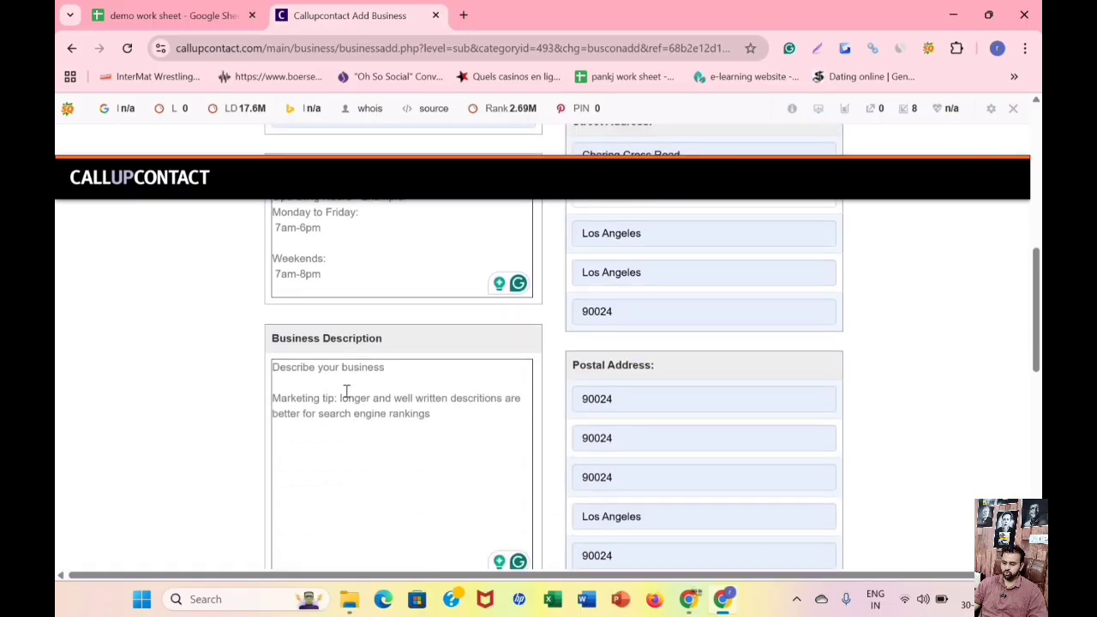
{"action": "left_click", "coordinate": [176, 15]}
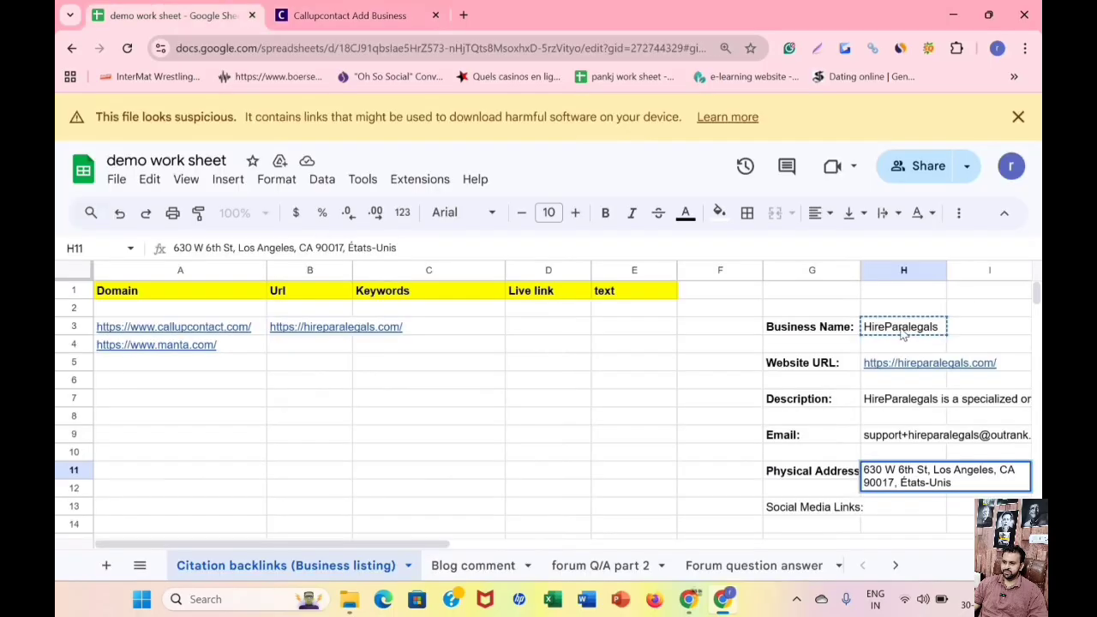
{"action": "right_click", "coordinate": [891, 404]}
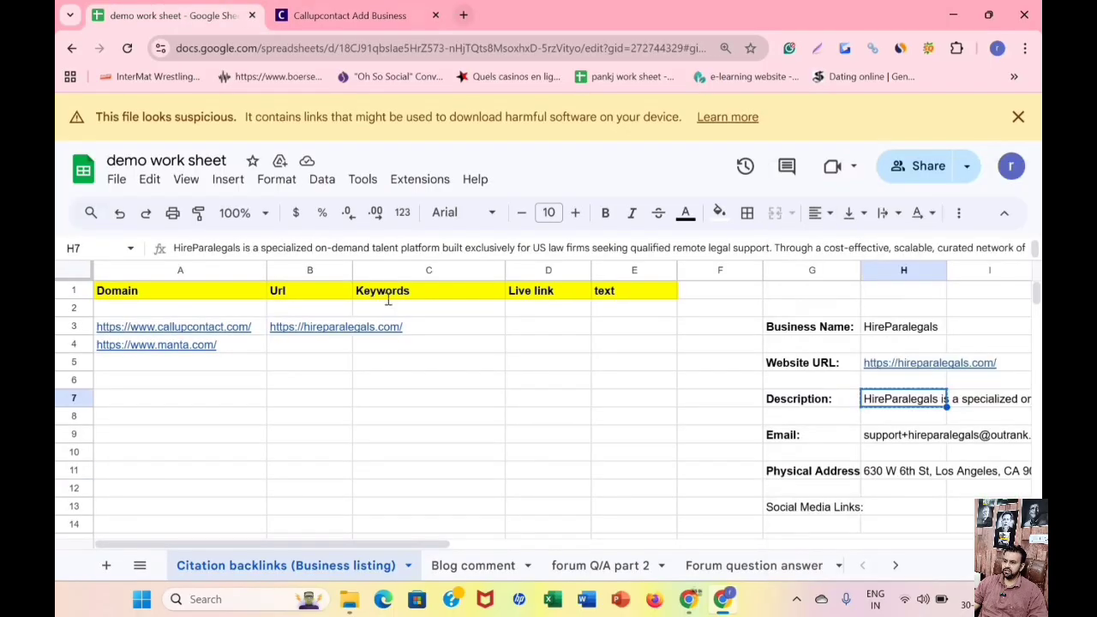
{"action": "left_click", "coordinate": [377, 15]}
{"action": "scroll", "coordinate": [343, 274], "scroll_direction": "down", "scroll_amount": 2}
{"action": "right_click", "coordinate": [389, 354]}
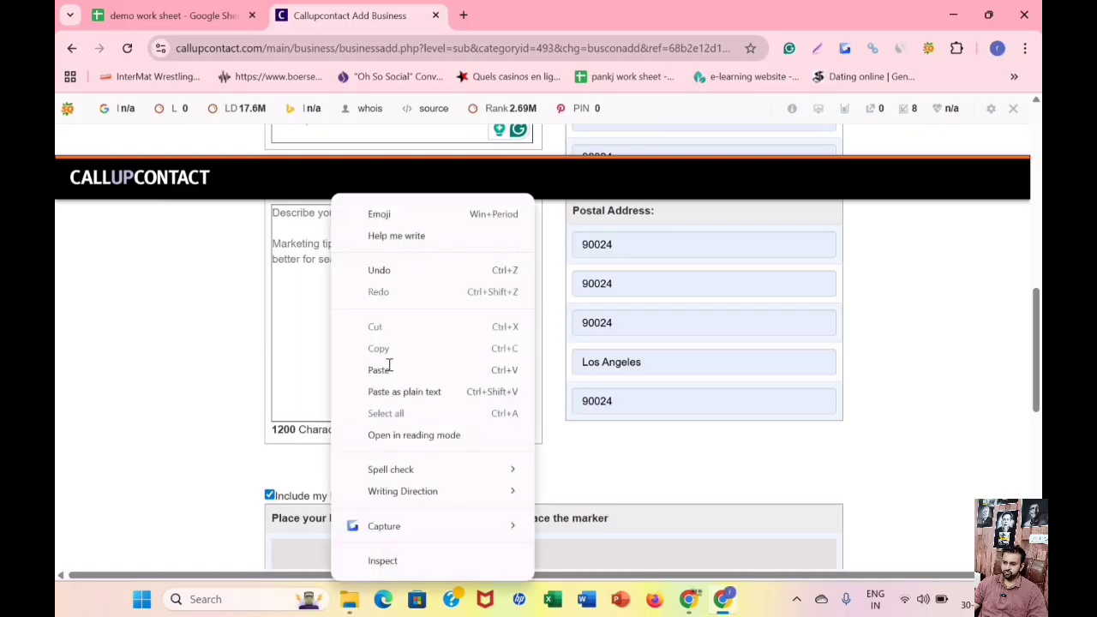
{"action": "left_click", "coordinate": [391, 368]}
Clear the autofilled email address from the listing's Communication section.
{"action": "scroll", "coordinate": [444, 332], "scroll_direction": "up", "scroll_amount": 5}
{"action": "scroll", "coordinate": [444, 334], "scroll_direction": "up", "scroll_amount": 4}
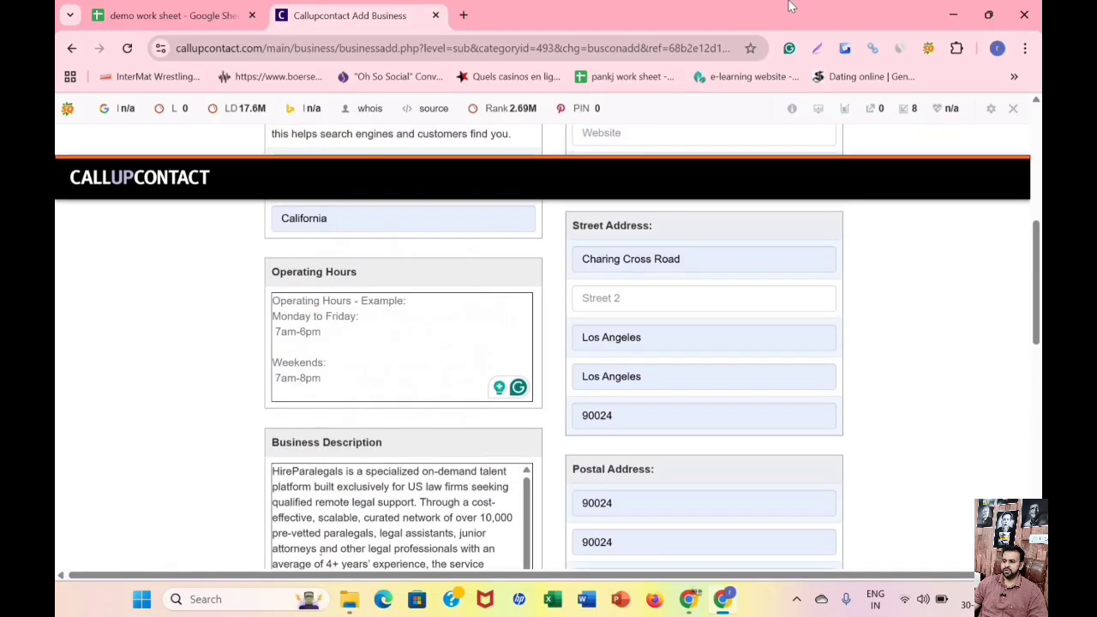
{"action": "scroll", "coordinate": [779, 303], "scroll_direction": "up", "scroll_amount": 5}
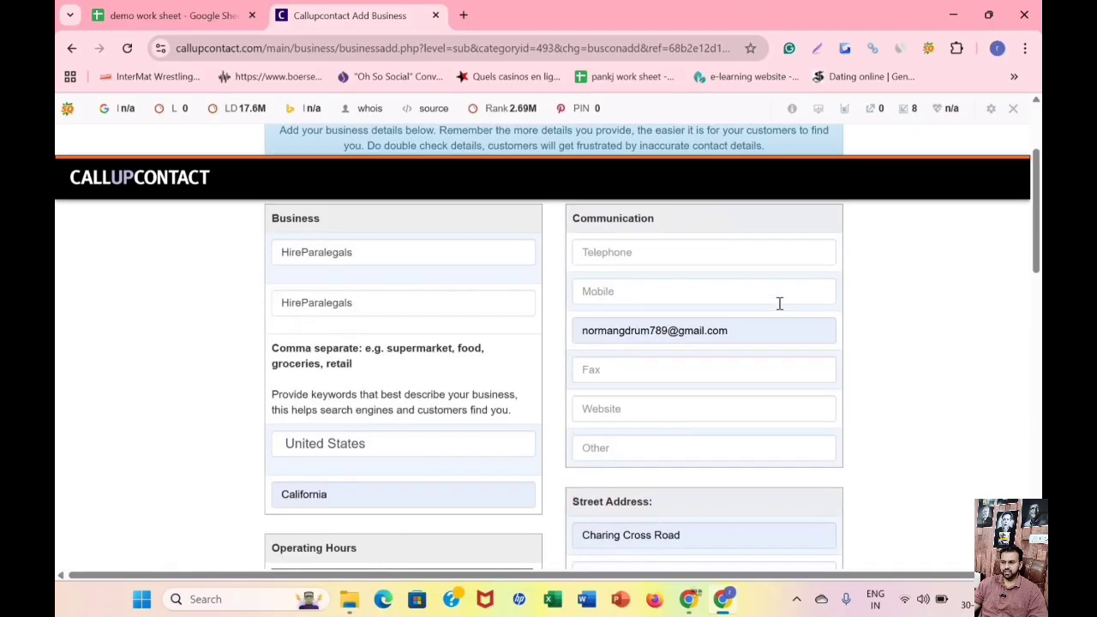
{"action": "scroll", "coordinate": [693, 323], "scroll_direction": "down", "scroll_amount": 2}
{"action": "triple_click", "coordinate": [676, 330]}
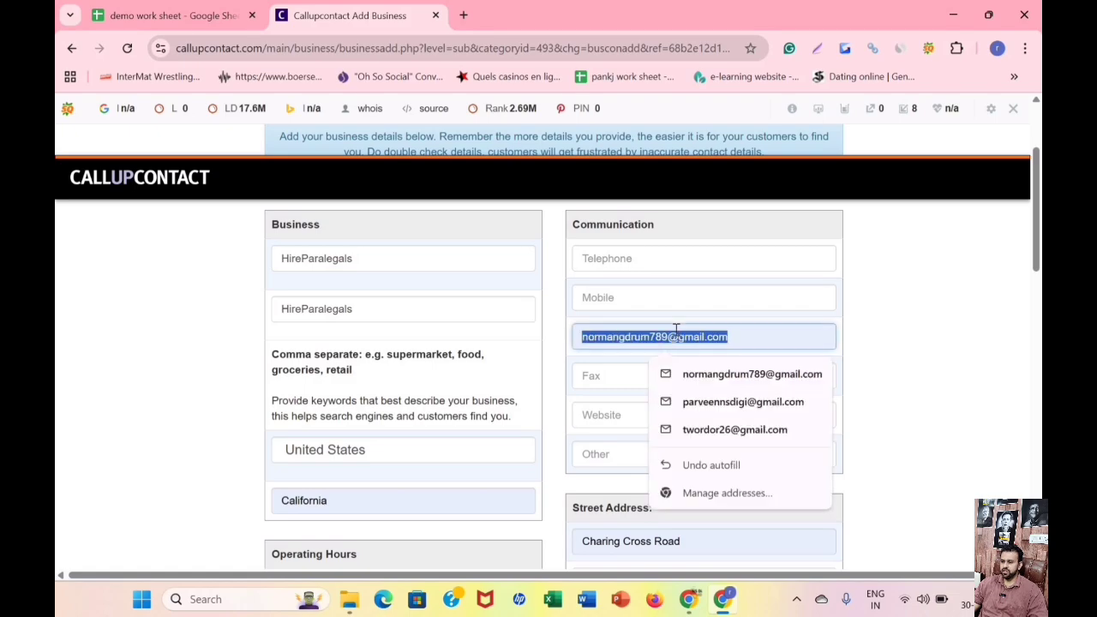
{"action": "key", "text": "BackSpace"}
{"action": "left_click", "coordinate": [628, 264]}
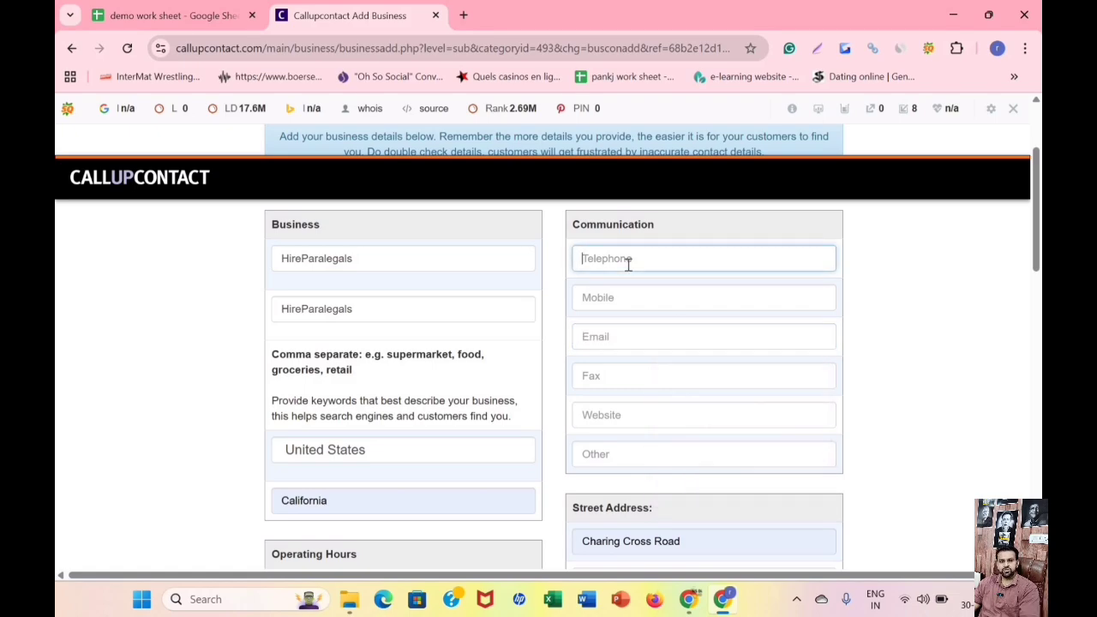
{"action": "left_click", "coordinate": [623, 291]}
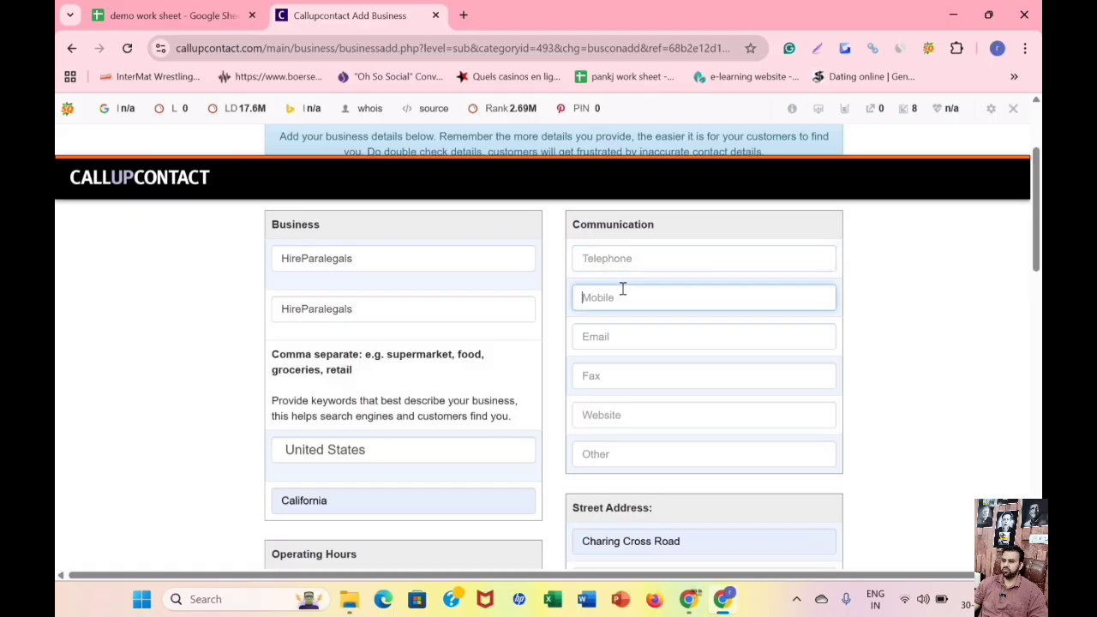
Copy the business email from the demo work sheet into the listing's Email field.
{"action": "left_click", "coordinate": [604, 334]}
{"action": "key", "text": "ctrl+shift+Tab"}
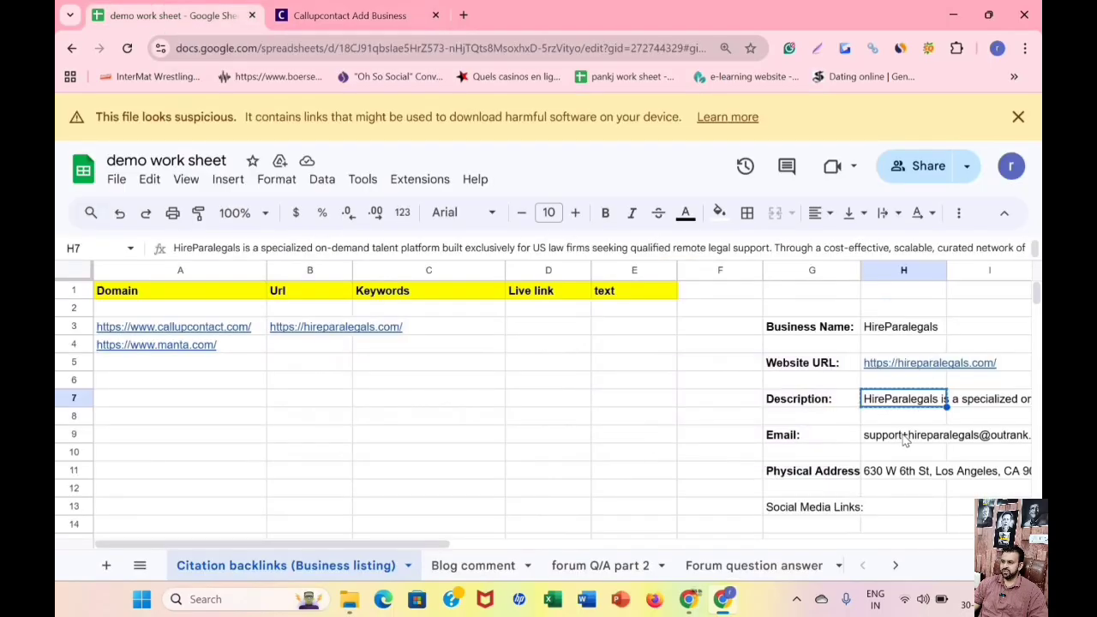
{"action": "right_click", "coordinate": [902, 440]}
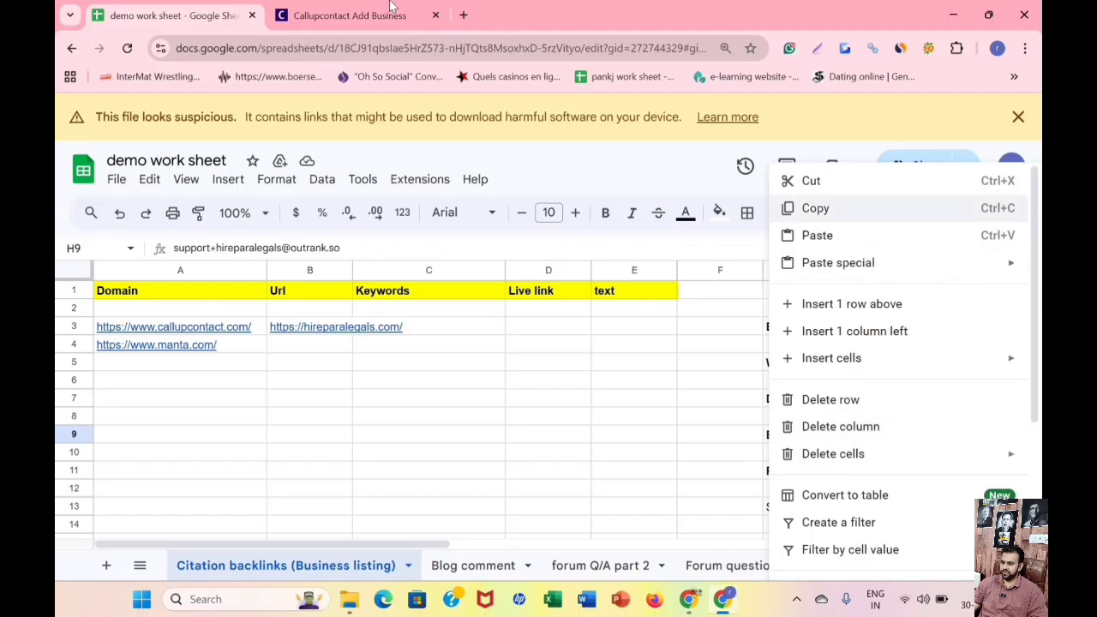
{"action": "left_click", "coordinate": [815, 205]}
{"action": "key", "text": "ctrl+Tab"}
{"action": "right_click", "coordinate": [670, 346]}
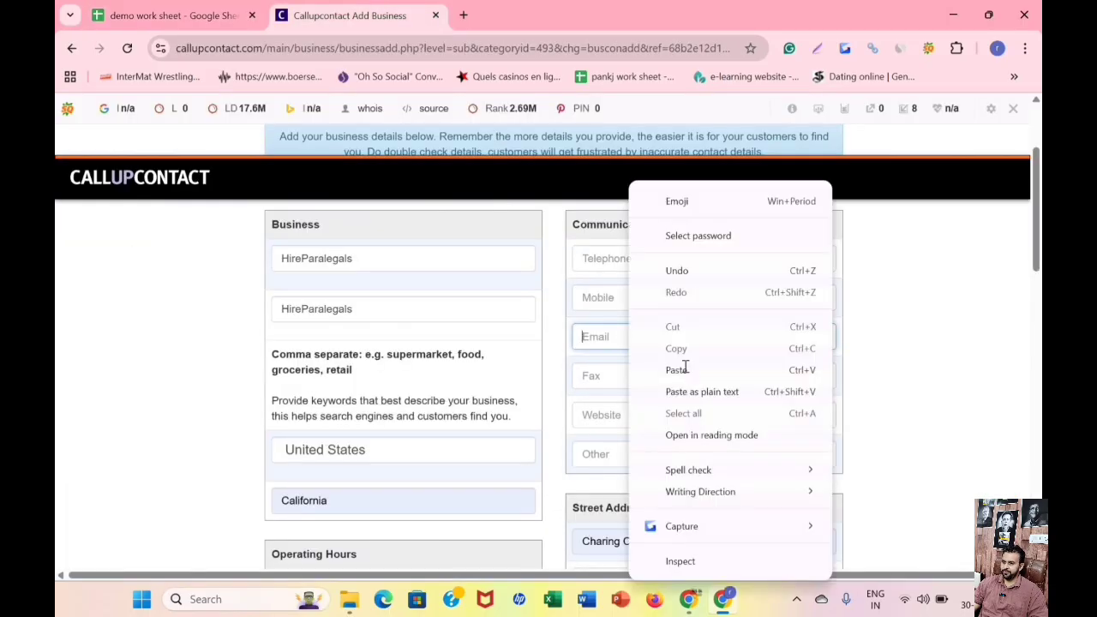
{"action": "left_click", "coordinate": [675, 369]}
{"action": "scroll", "coordinate": [668, 360], "scroll_direction": "down", "scroll_amount": 1}
{"action": "left_click", "coordinate": [633, 334]}
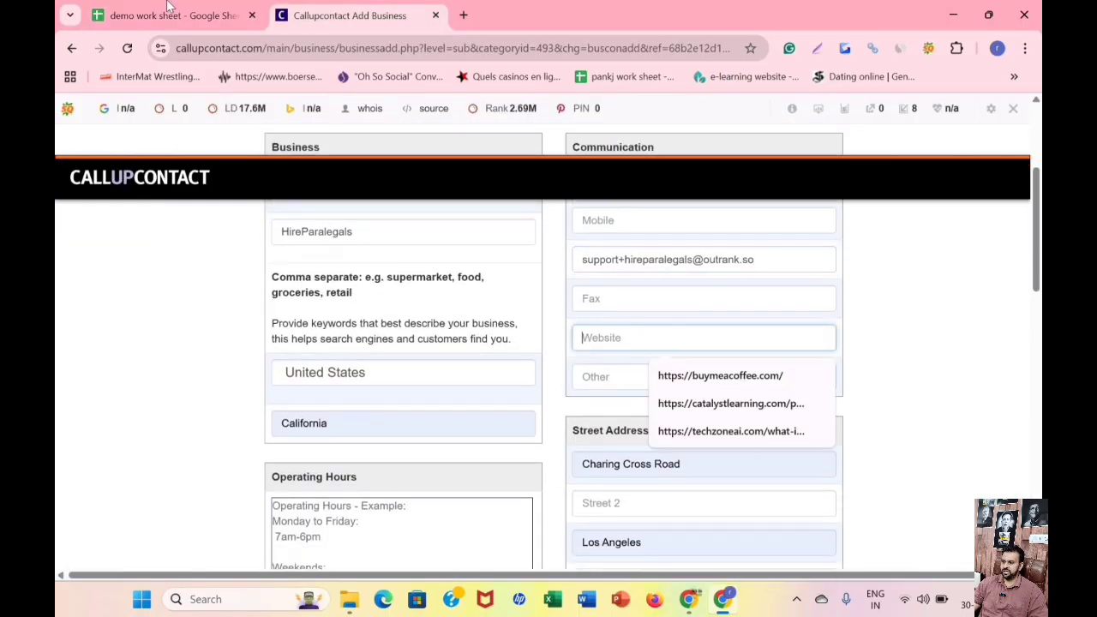
{"action": "key", "text": "ctrl+Tab"}
{"action": "left_click", "coordinate": [335, 332]}
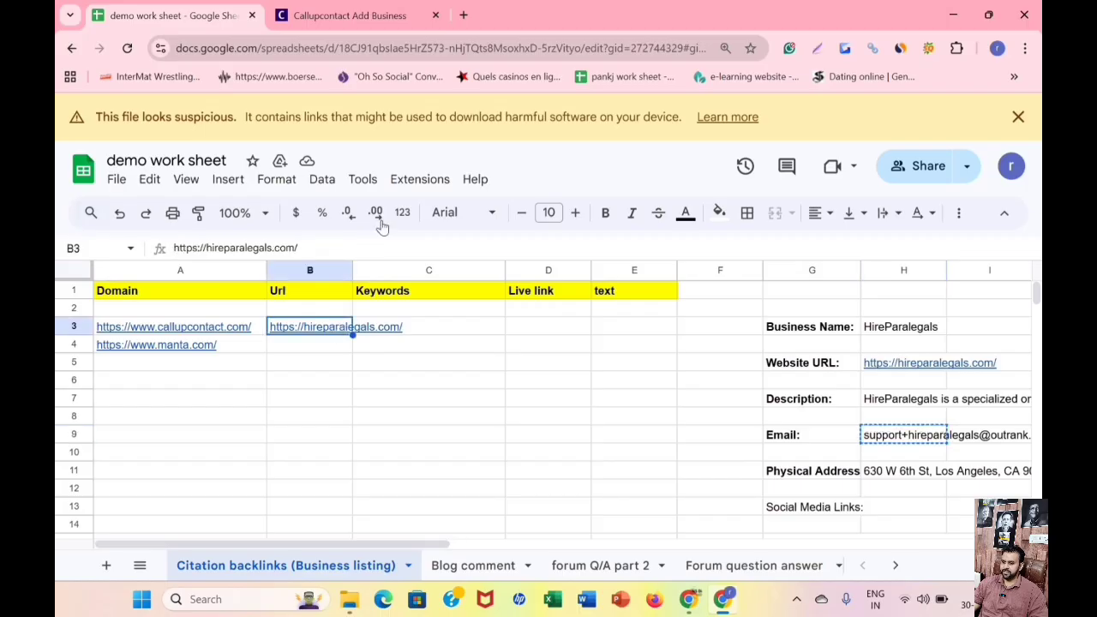
{"action": "right_click", "coordinate": [287, 329]}
{"action": "left_click", "coordinate": [368, 209]}
{"action": "key", "text": "ctrl+Tab"}
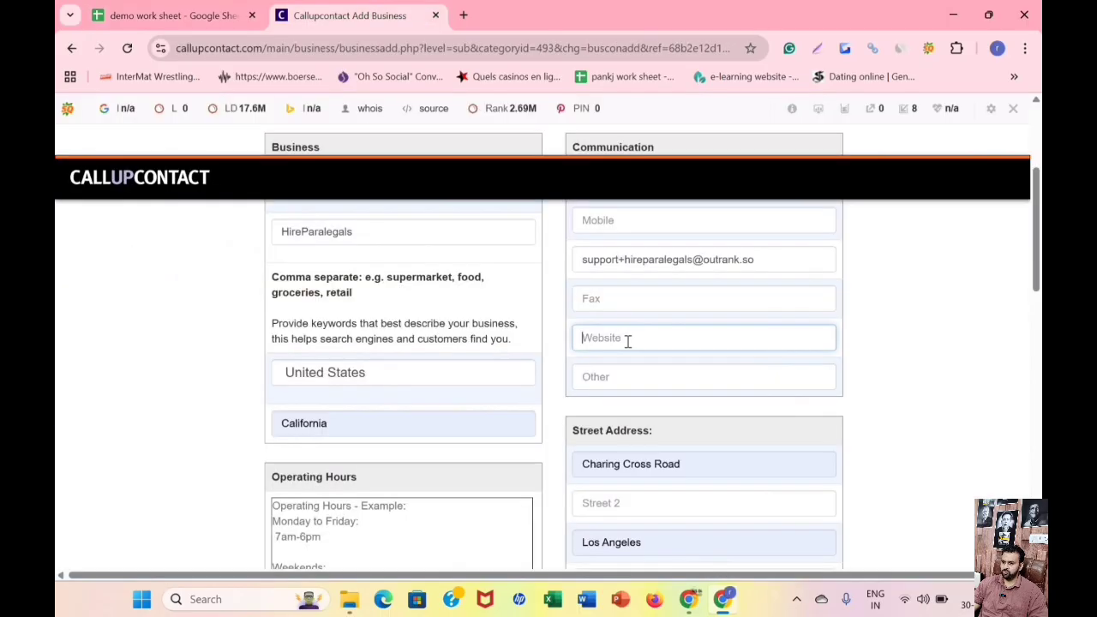
{"action": "right_click", "coordinate": [630, 339]}
{"action": "left_click", "coordinate": [642, 371]}
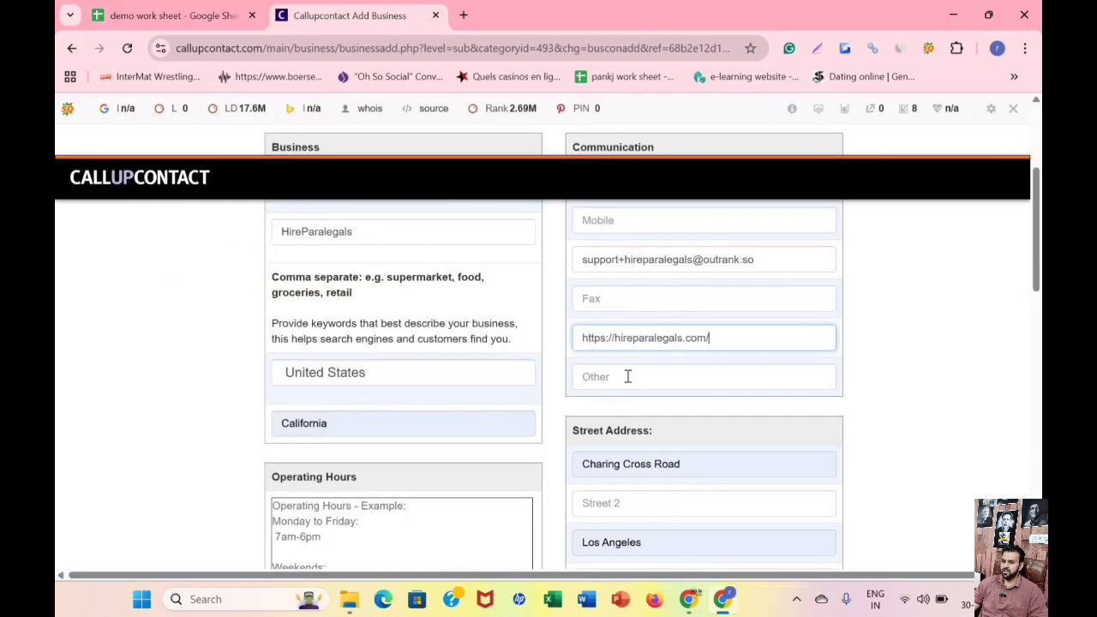
Clear the autofilled Street 1, Street 3, City and Postal Code values from the Street Address section.
{"action": "left_click", "coordinate": [628, 377]}
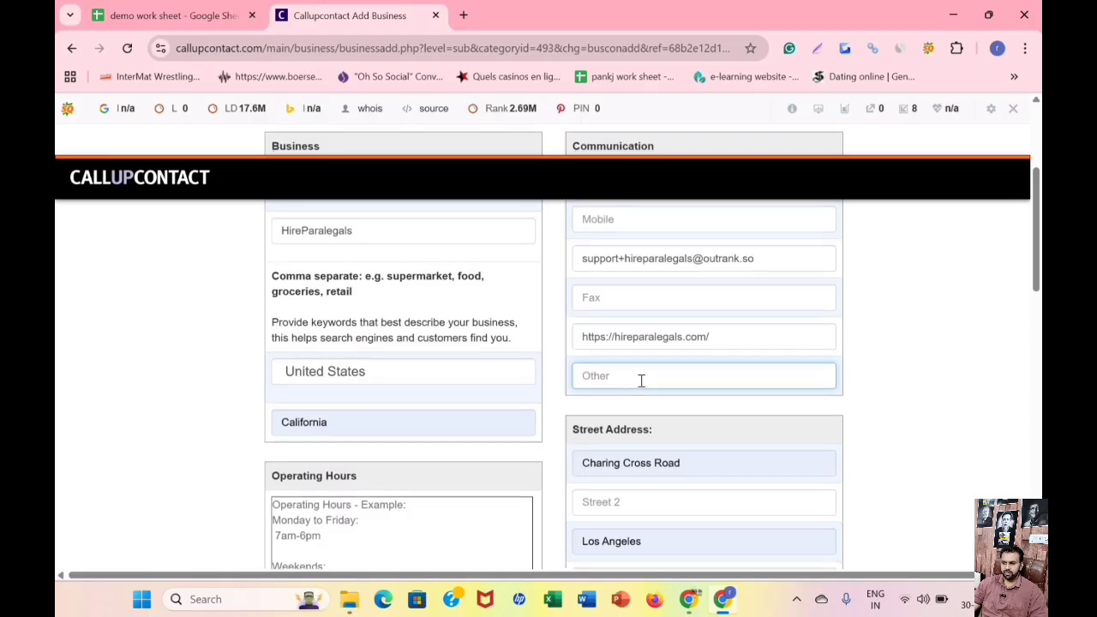
{"action": "scroll", "coordinate": [641, 379], "scroll_direction": "down", "scroll_amount": 5}
{"action": "scroll", "coordinate": [643, 388], "scroll_direction": "up", "scroll_amount": 4}
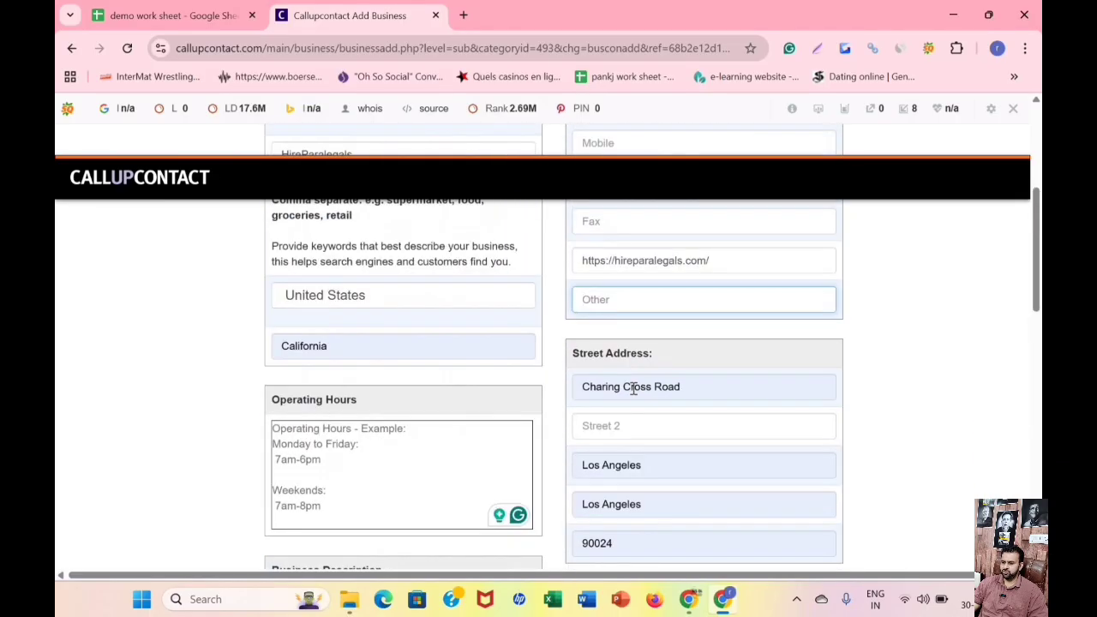
{"action": "triple_click", "coordinate": [633, 388]}
{"action": "key", "text": "BackSpace"}
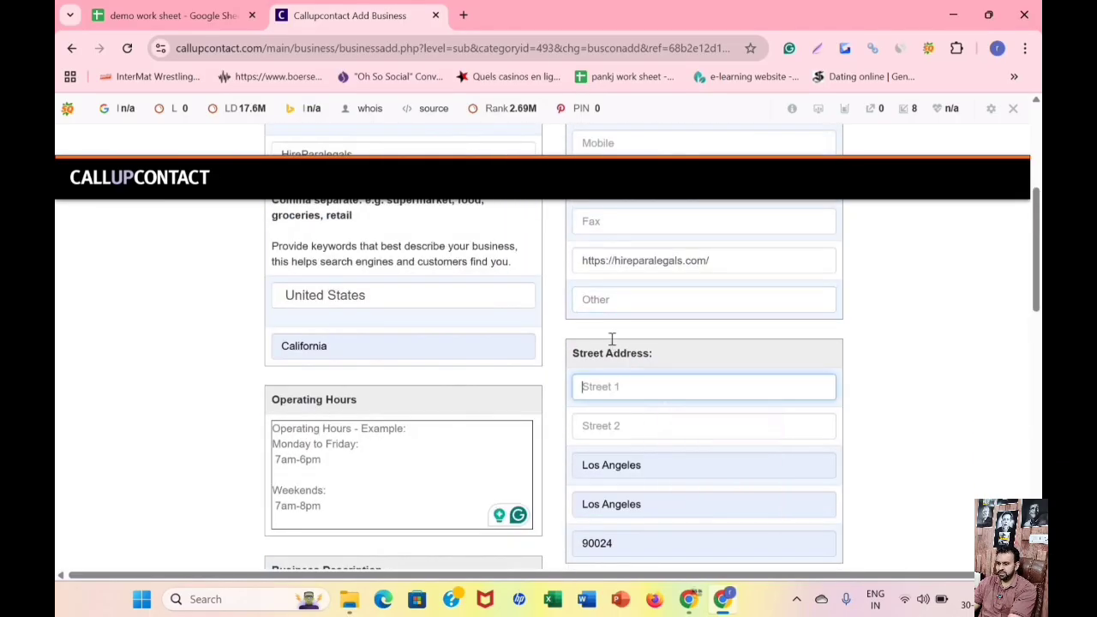
{"action": "scroll", "coordinate": [608, 334], "scroll_direction": "down", "scroll_amount": 2}
{"action": "triple_click", "coordinate": [605, 320]}
{"action": "key", "text": "BackSpace"}
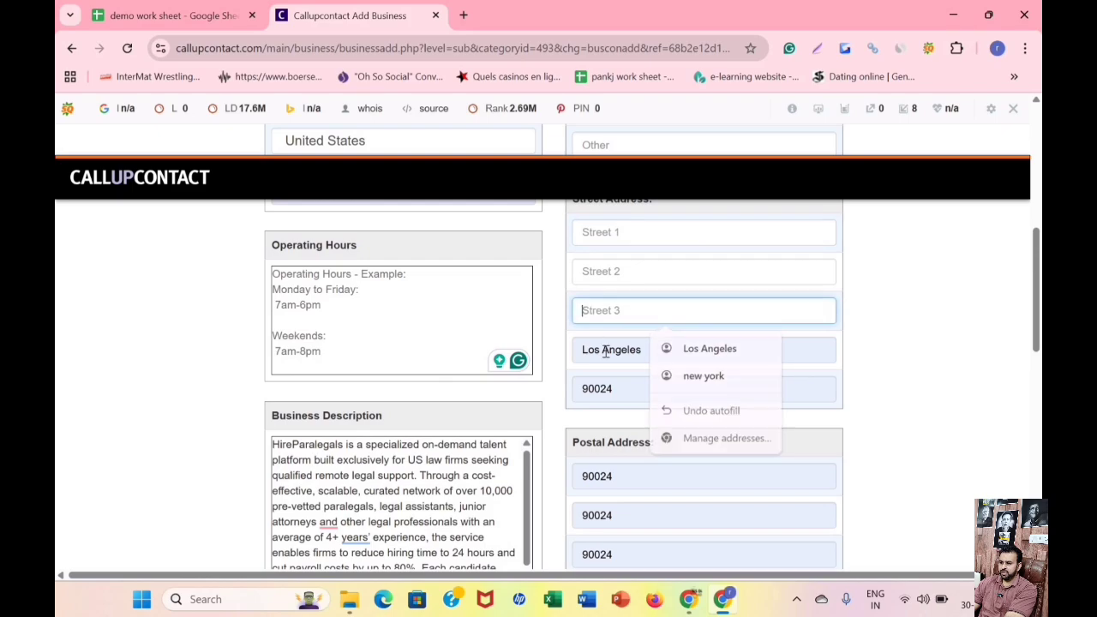
{"action": "triple_click", "coordinate": [604, 351]}
{"action": "key", "text": "BackSpace"}
{"action": "triple_click", "coordinate": [600, 388]}
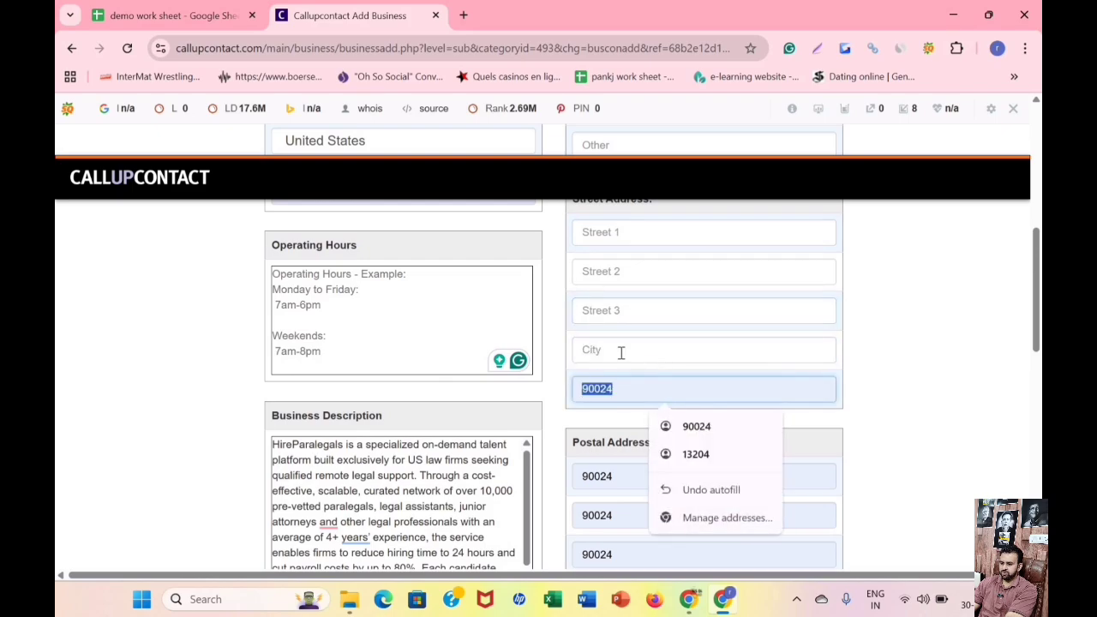
{"action": "key", "text": "BackSpace"}
Clear all five autofilled Postal Address fields, from Postal 1 through Postal City and Postal Code.
{"action": "scroll", "coordinate": [604, 343], "scroll_direction": "down", "scroll_amount": 2}
{"action": "triple_click", "coordinate": [600, 322]}
{"action": "key", "text": "BackSpace"}
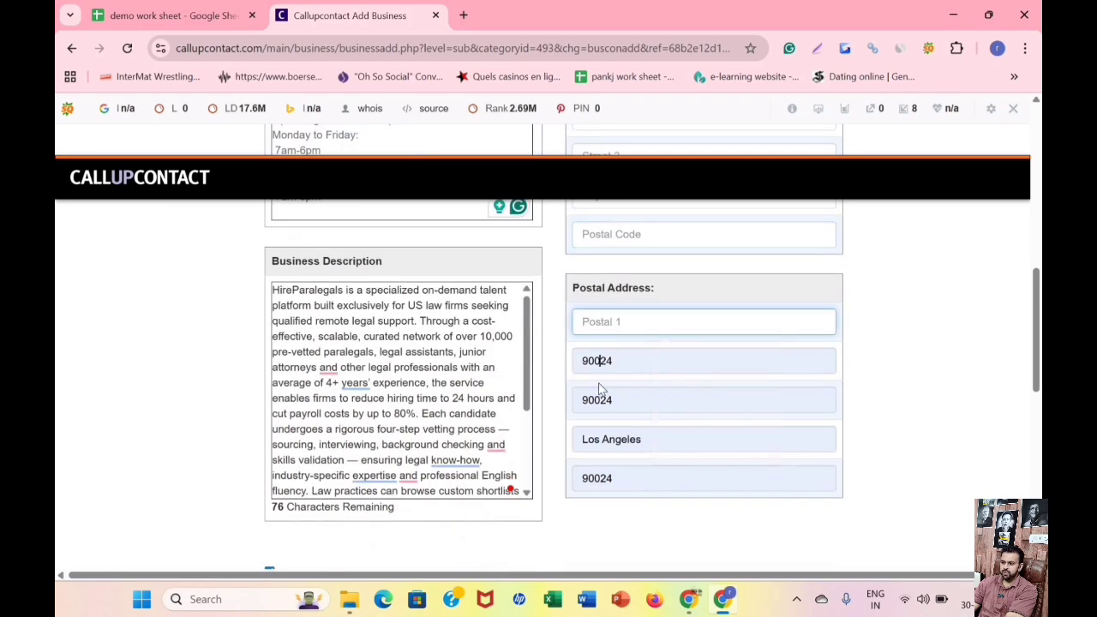
{"action": "triple_click", "coordinate": [604, 360]}
{"action": "key", "text": "BackSpace"}
{"action": "triple_click", "coordinate": [600, 399]}
{"action": "key", "text": "BackSpace"}
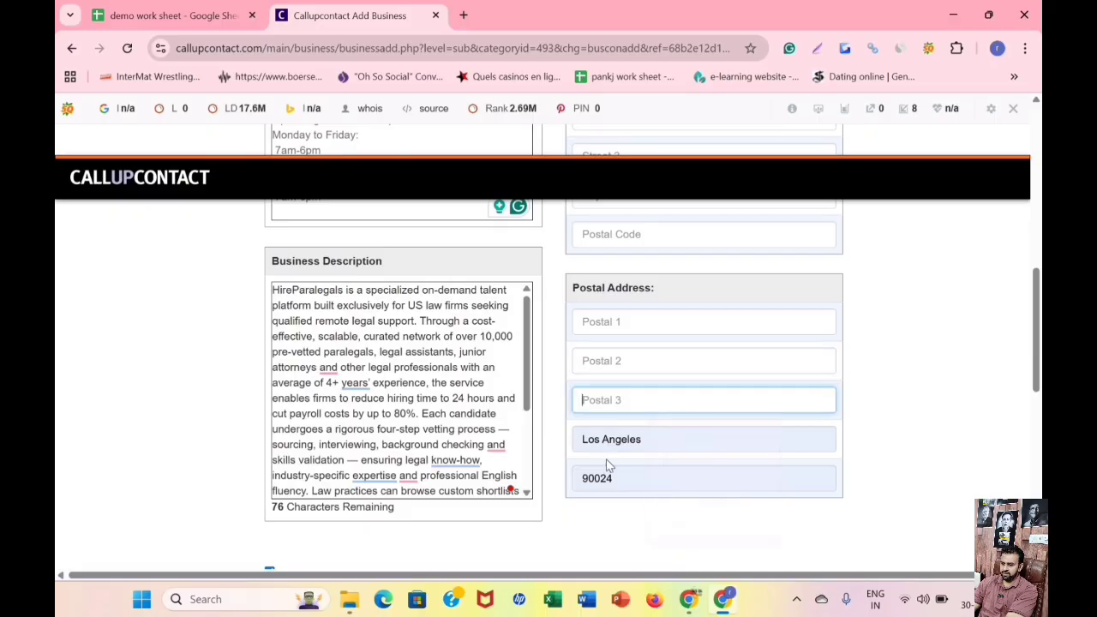
{"action": "triple_click", "coordinate": [605, 438]}
{"action": "key", "text": "BackSpace"}
{"action": "triple_click", "coordinate": [600, 478]}
{"action": "key", "text": "BackSpace"}
{"action": "scroll", "coordinate": [604, 428], "scroll_direction": "down", "scroll_amount": 3}
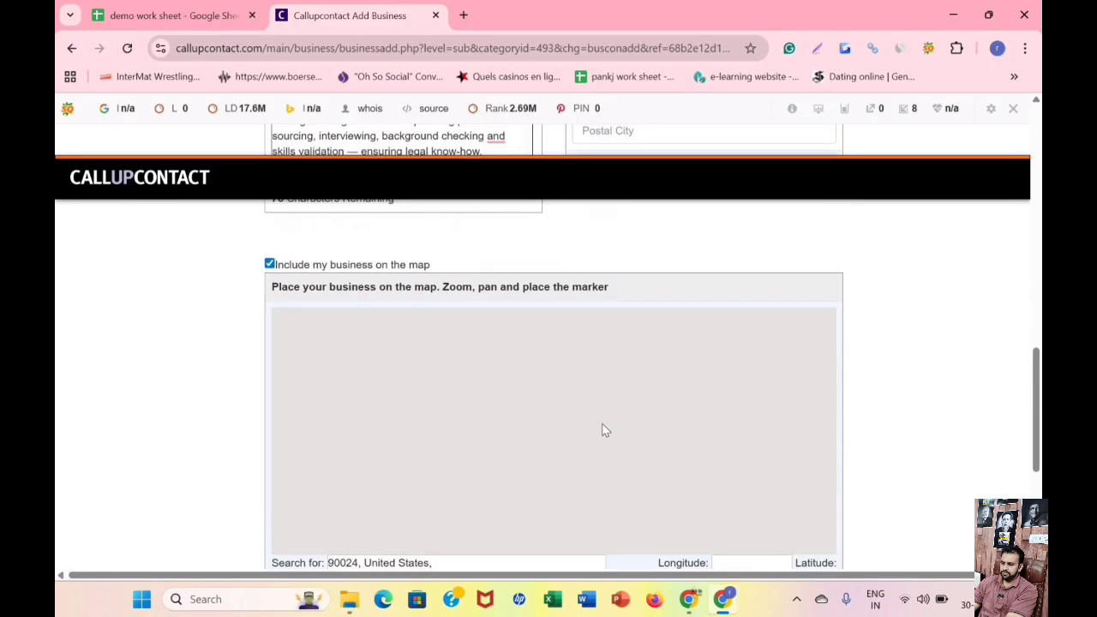
{"action": "scroll", "coordinate": [606, 436], "scroll_direction": "up", "scroll_amount": 2}
{"action": "scroll", "coordinate": [606, 428], "scroll_direction": "down", "scroll_amount": 4}
{"action": "scroll", "coordinate": [607, 430], "scroll_direction": "down", "scroll_amount": 2}
{"action": "scroll", "coordinate": [608, 431], "scroll_direction": "up", "scroll_amount": 10}
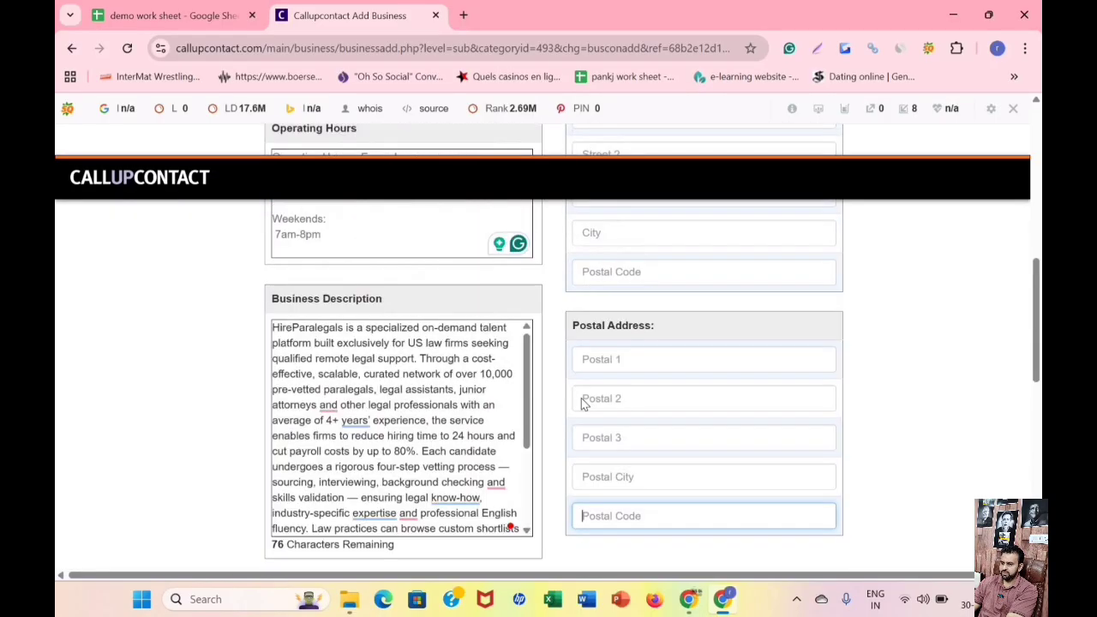
{"action": "key", "text": "ctrl+Page_Up"}
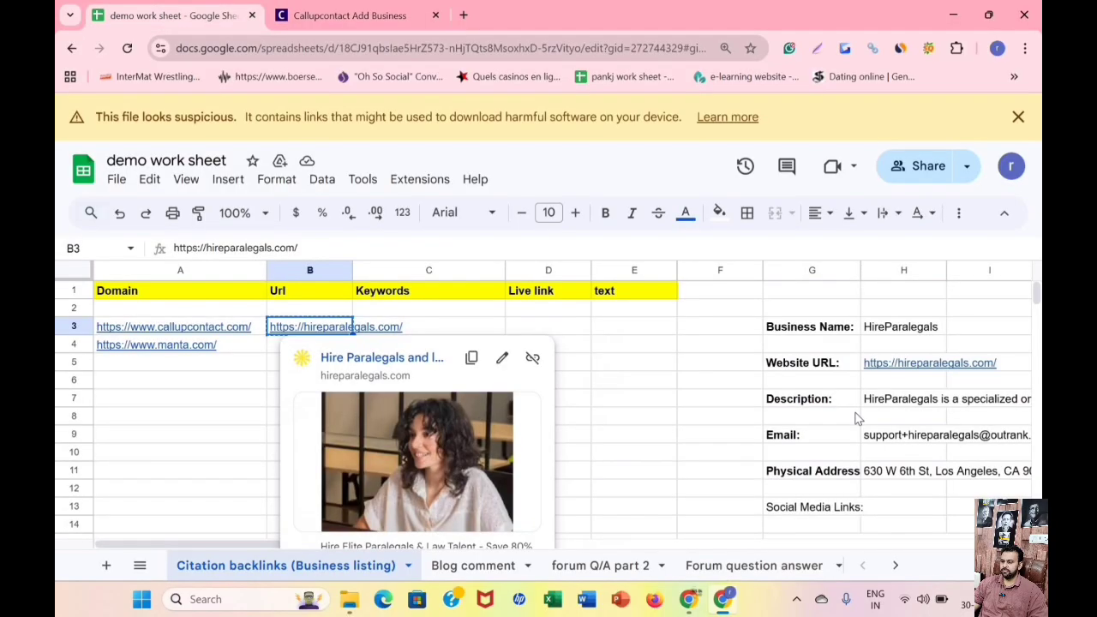
{"action": "scroll", "coordinate": [822, 394], "scroll_direction": "down", "scroll_amount": 3}
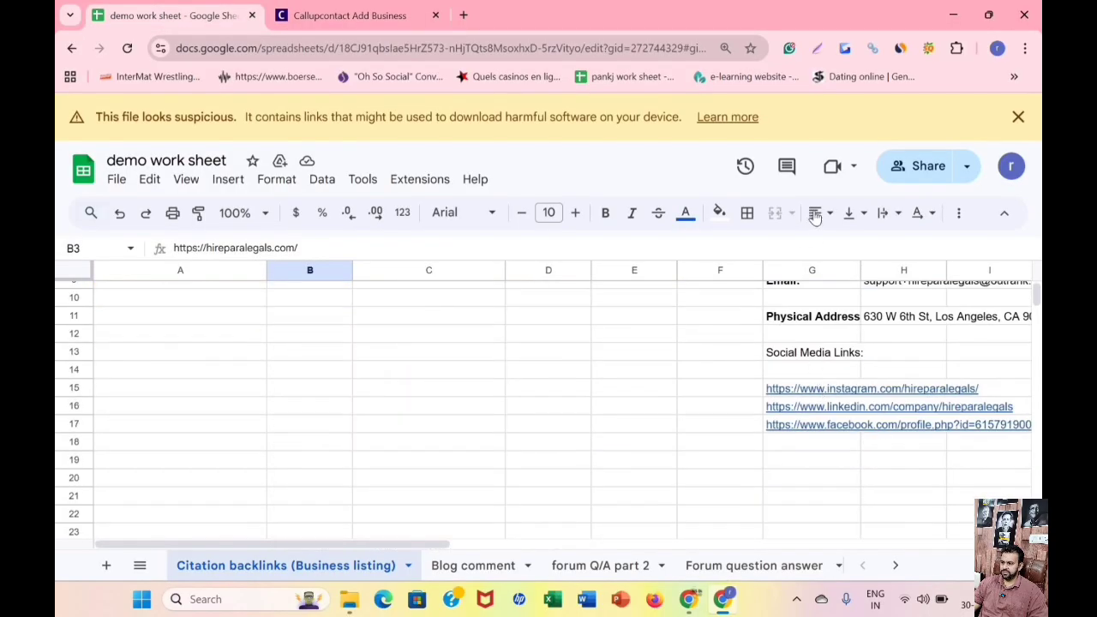
{"action": "right_click", "coordinate": [780, 388]}
{"action": "left_click", "coordinate": [801, 213]}
{"action": "key", "text": "ctrl+Tab"}
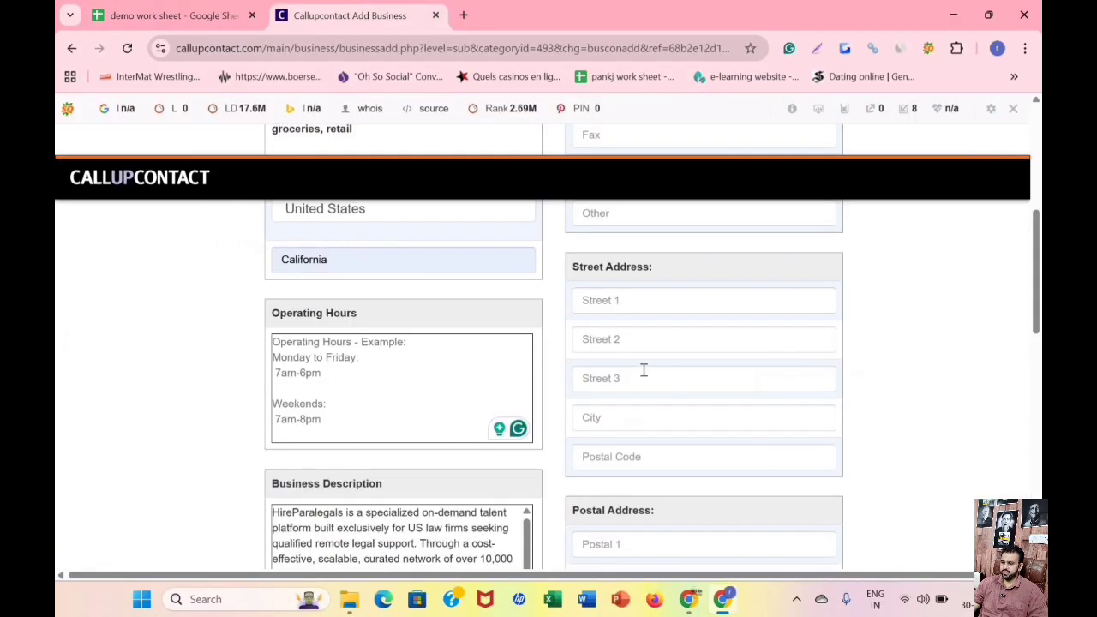
{"action": "scroll", "coordinate": [644, 370], "scroll_direction": "up", "scroll_amount": 2}
{"action": "left_click", "coordinate": [700, 366]}
{"action": "right_click", "coordinate": [700, 367]}
{"action": "left_click", "coordinate": [864, 367]}
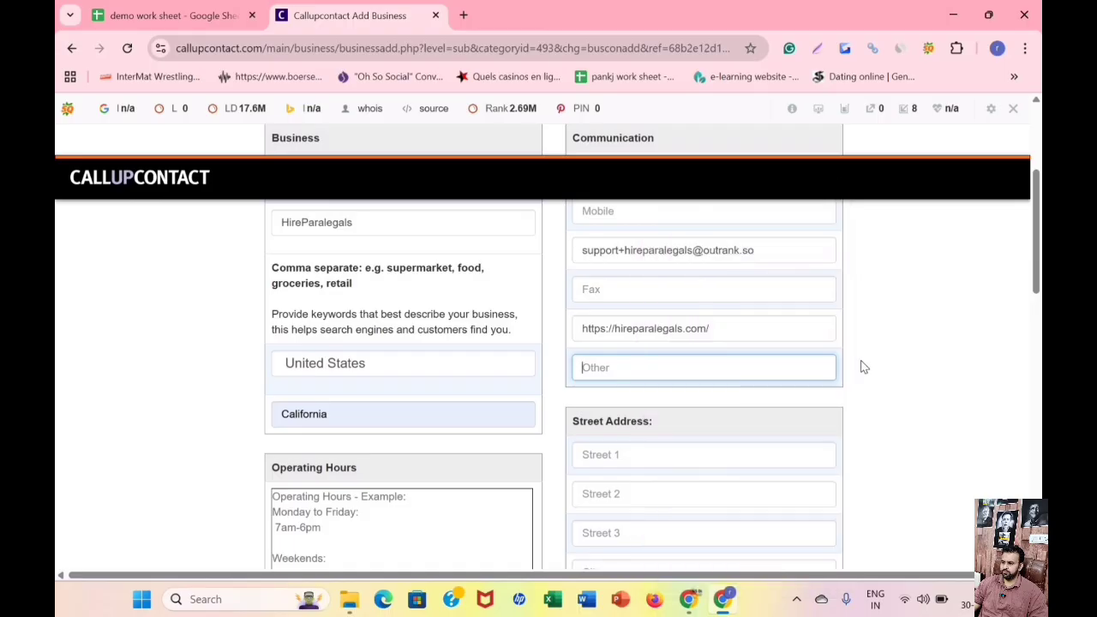
{"action": "type", "text": "https://www.instagram.com/hireparalegals/"}
Copy the business's physical address from the demo work sheet into the listing's Street 1 field.
{"action": "scroll", "coordinate": [669, 386], "scroll_direction": "down", "scroll_amount": 1}
{"action": "left_click", "coordinate": [659, 380]}
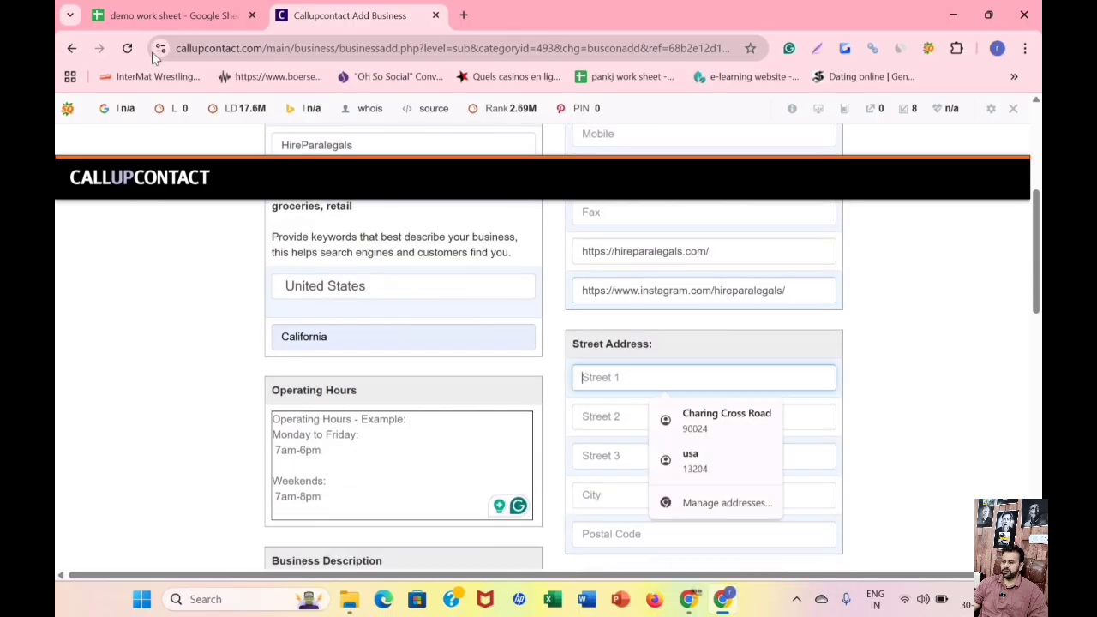
{"action": "left_click", "coordinate": [138, 22]}
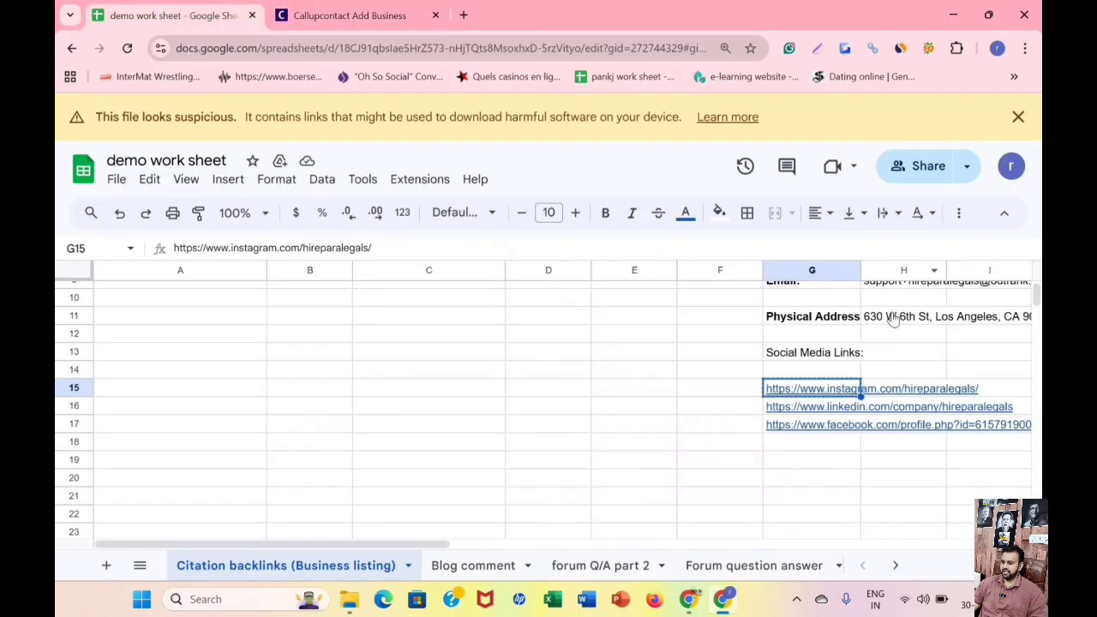
{"action": "left_click", "coordinate": [893, 320]}
{"action": "right_click", "coordinate": [894, 319]}
{"action": "left_click", "coordinate": [805, 205]}
{"action": "key", "text": "ctrl+Tab"}
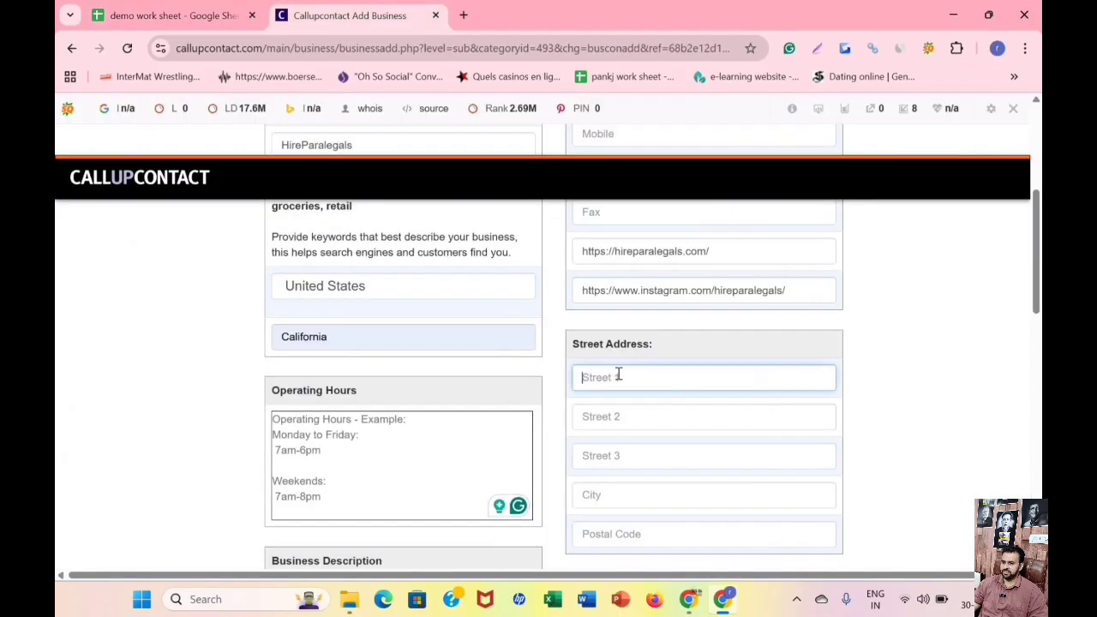
{"action": "right_click", "coordinate": [621, 378]}
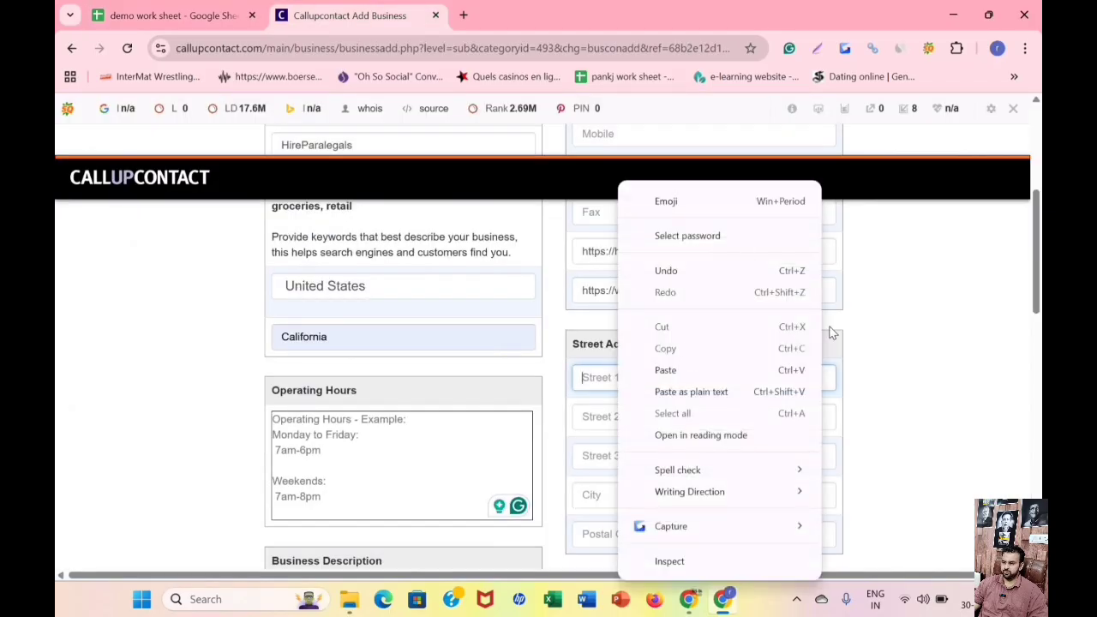
{"action": "left_click", "coordinate": [771, 370]}
Copy the city name Los Angeles from the Street 1 entry into the Street Address section's City field.
{"action": "scroll", "coordinate": [687, 252], "scroll_direction": "down", "scroll_amount": 2}
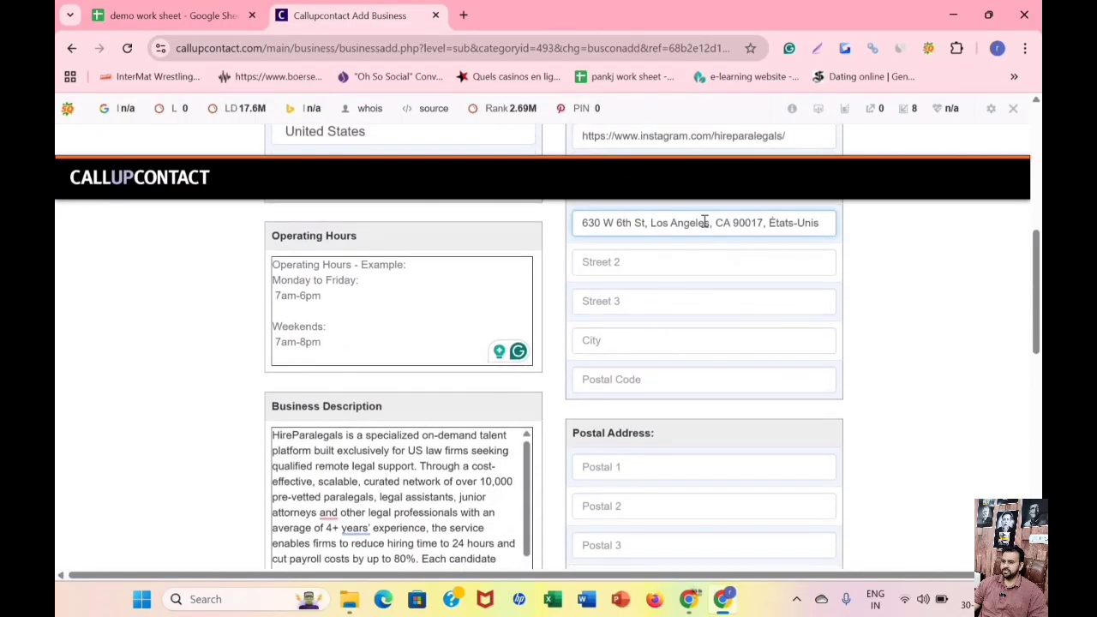
{"action": "left_click_drag", "start_coordinate": [710, 223], "coordinate": [660, 222]}
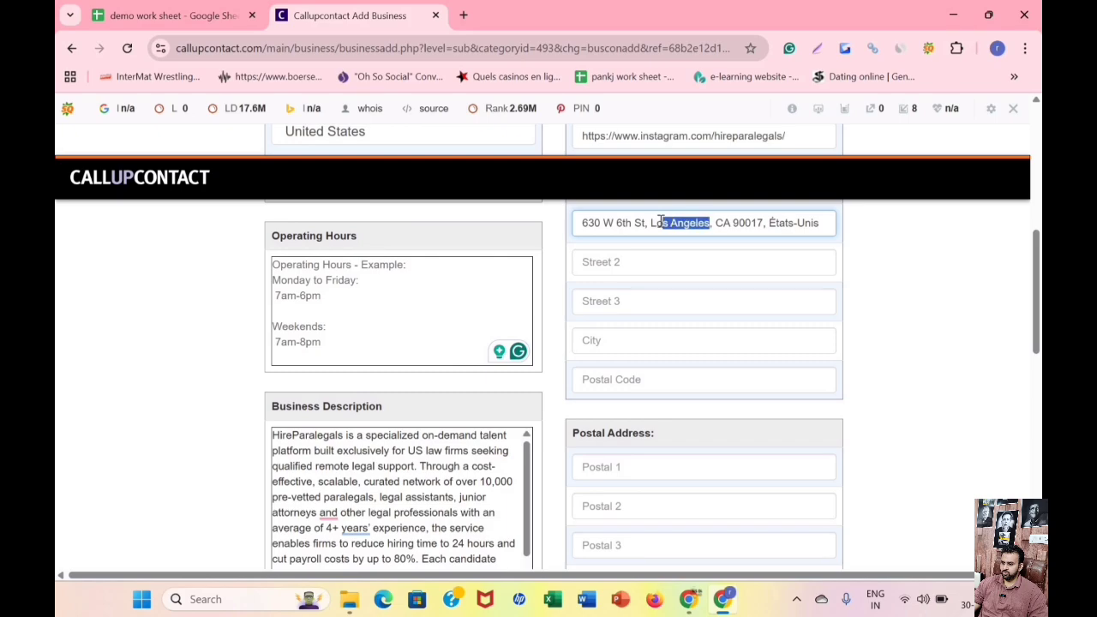
{"action": "right_click", "coordinate": [664, 225]}
{"action": "left_click", "coordinate": [718, 227]}
{"action": "right_click", "coordinate": [642, 335]}
{"action": "left_click", "coordinate": [688, 370]}
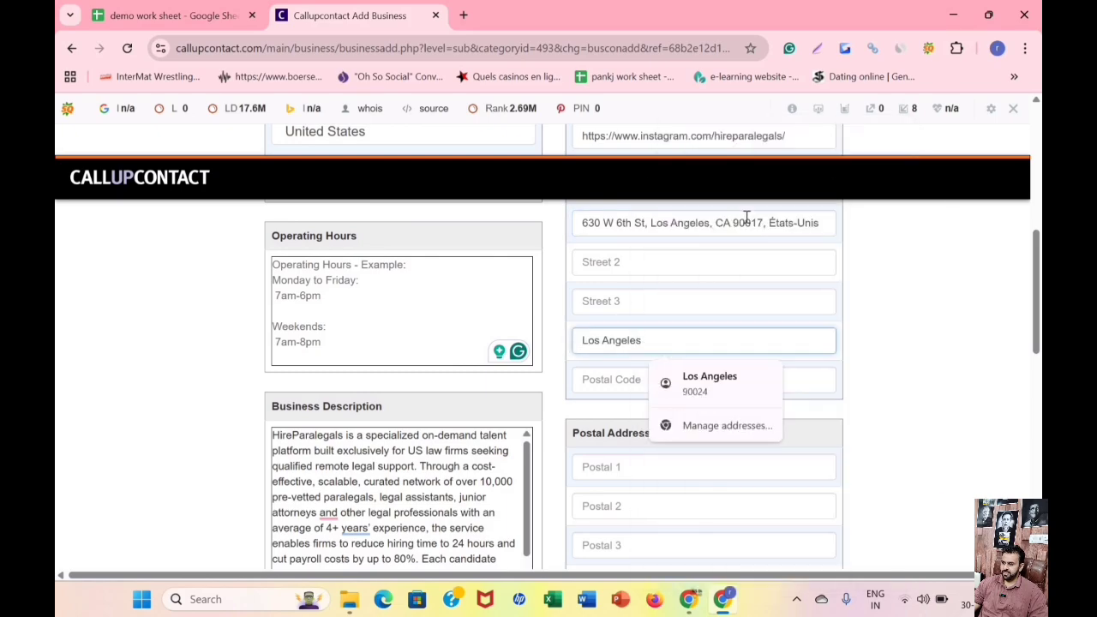
Copy the postal code from the Street 1 entry into the Street Address section's Postal Code field.
{"action": "double_click", "coordinate": [748, 222]}
{"action": "right_click", "coordinate": [746, 224]}
{"action": "left_click", "coordinate": [790, 229]}
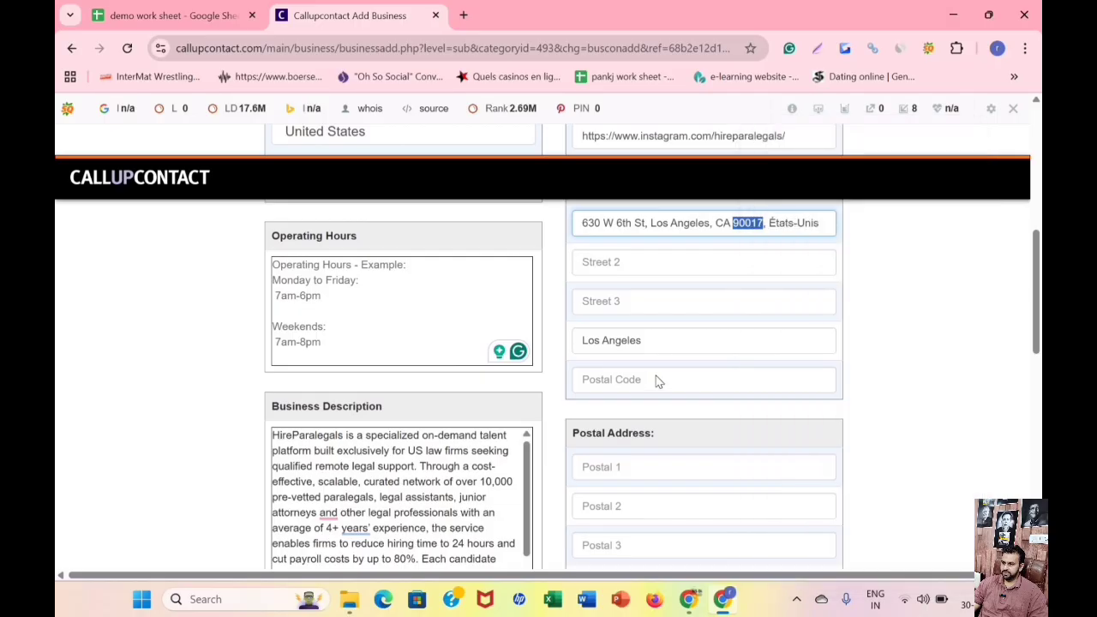
{"action": "left_click", "coordinate": [704, 377]}
{"action": "right_click", "coordinate": [704, 374]}
{"action": "left_click", "coordinate": [687, 368]}
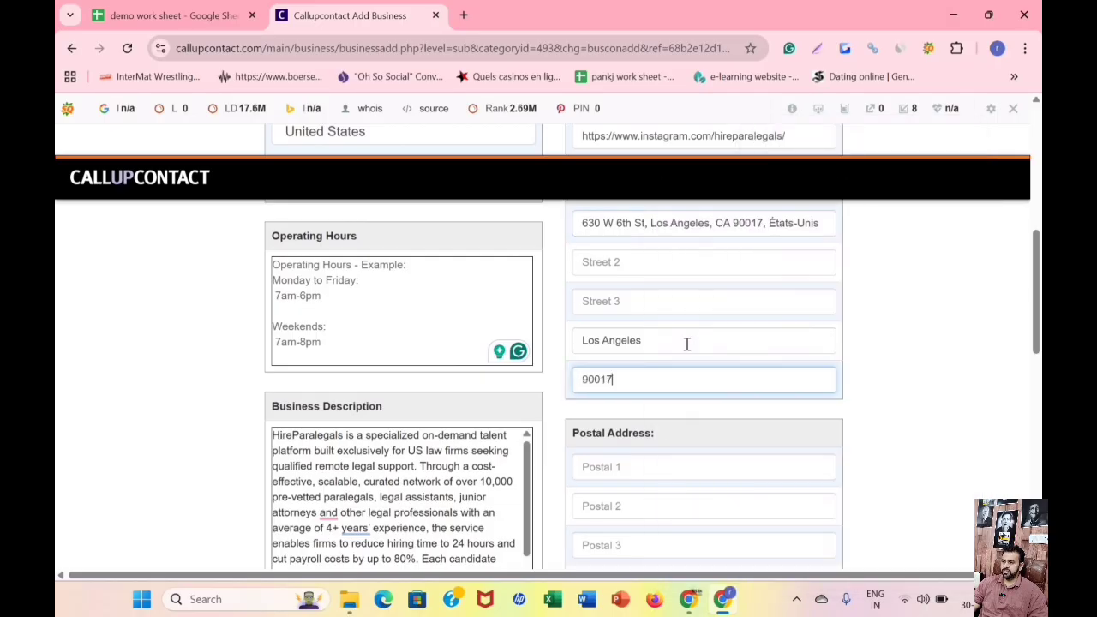
Submit the completed business listing form and save the entered address in the browser.
{"action": "scroll", "coordinate": [686, 344], "scroll_direction": "down", "scroll_amount": 2}
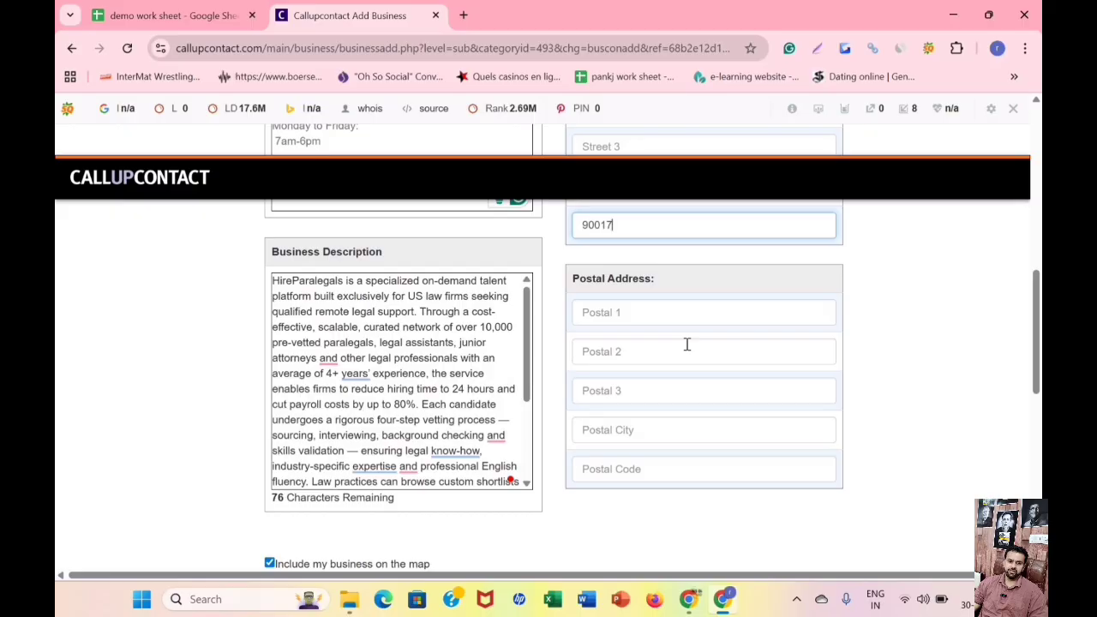
{"action": "scroll", "coordinate": [687, 343], "scroll_direction": "down", "scroll_amount": 6}
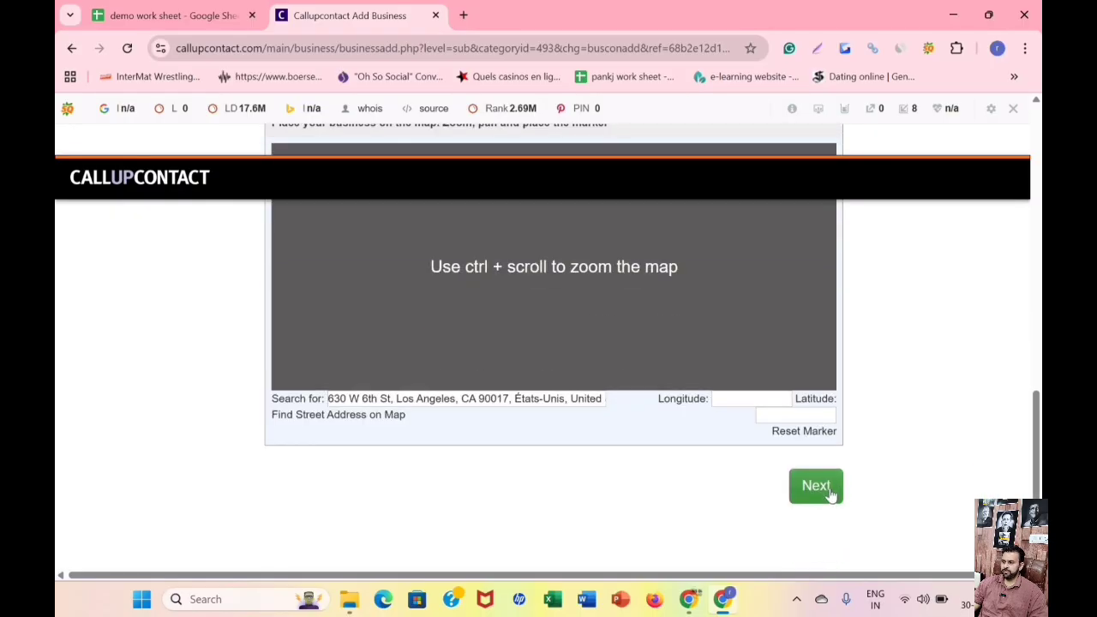
{"action": "left_click", "coordinate": [815, 485]}
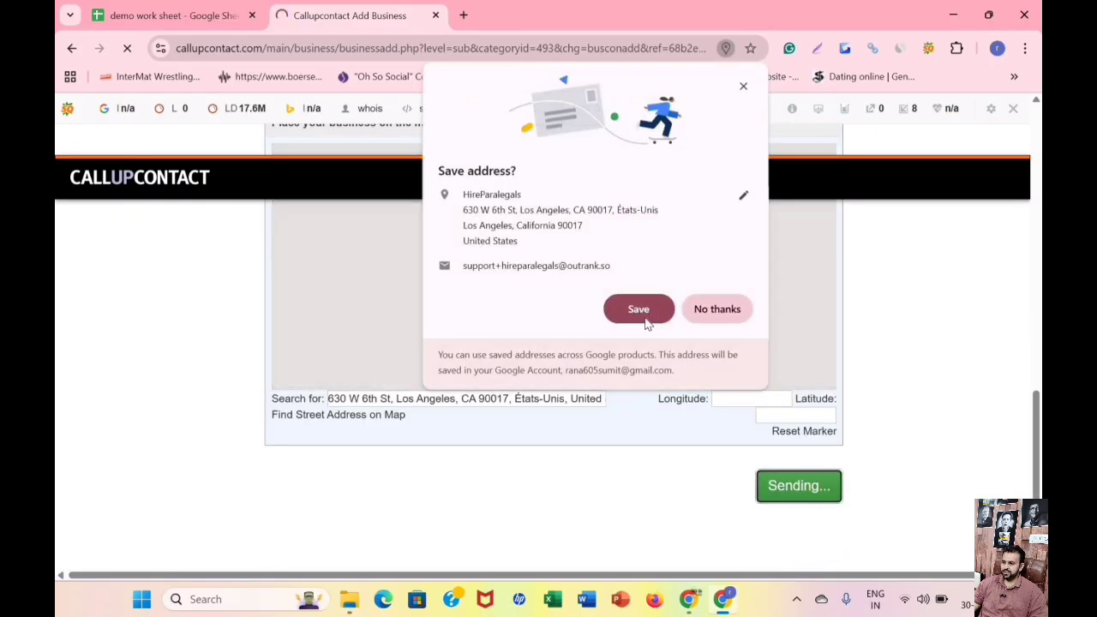
{"action": "left_click", "coordinate": [650, 317]}
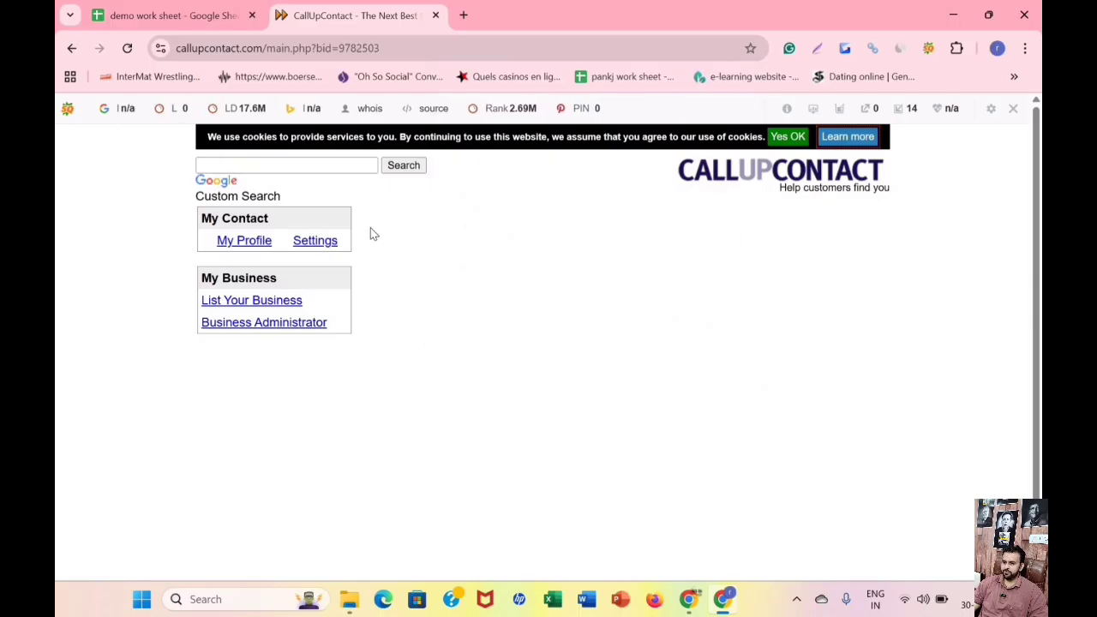
Return to the account's My Work page through Login and open the published HireParalegals listing to review its details.
{"action": "left_click", "coordinate": [243, 242]}
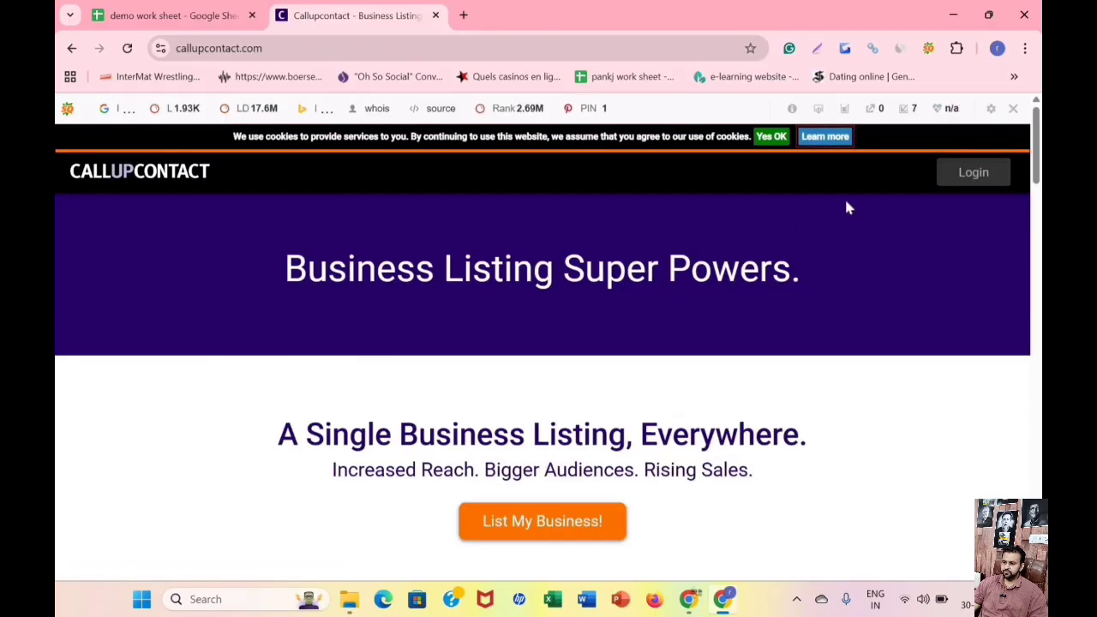
{"action": "left_click", "coordinate": [971, 178]}
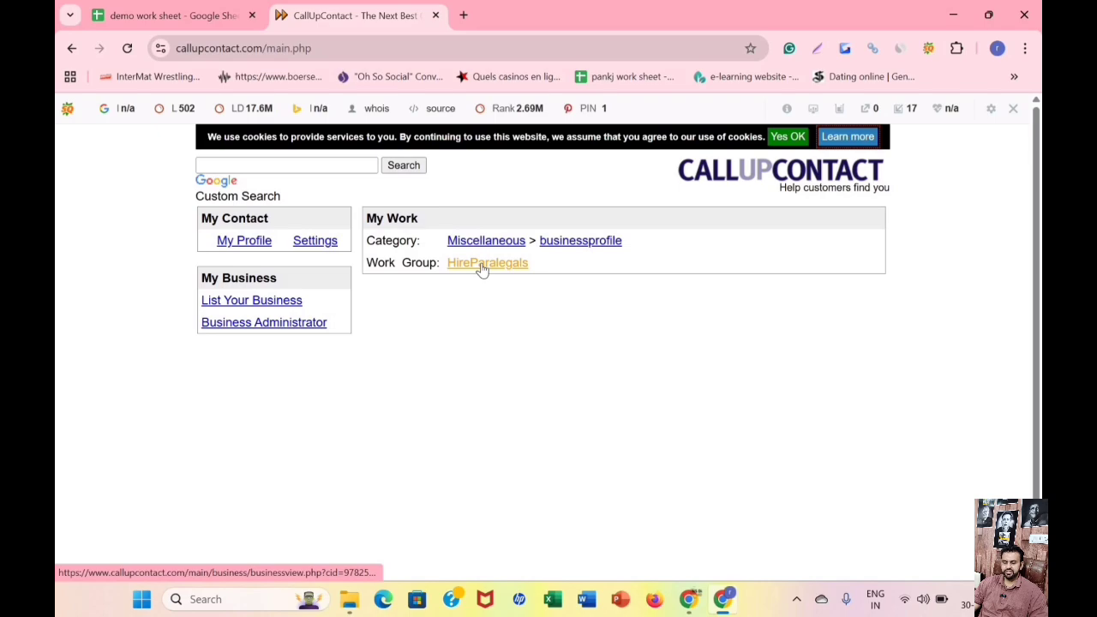
{"action": "left_click", "coordinate": [482, 267]}
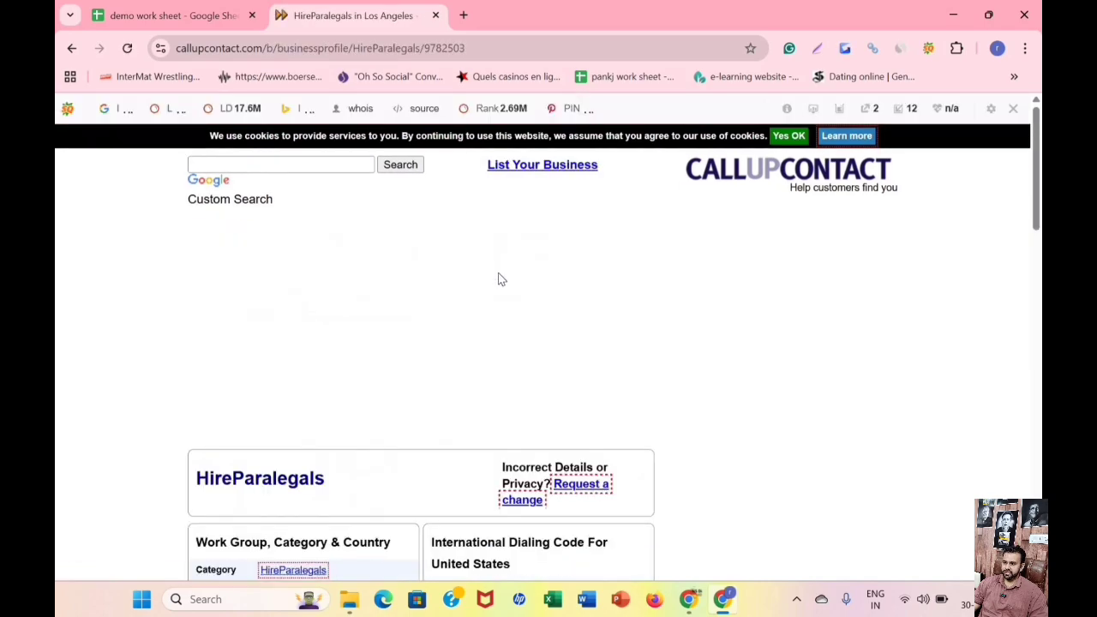
{"action": "scroll", "coordinate": [433, 317], "scroll_direction": "down", "scroll_amount": 7}
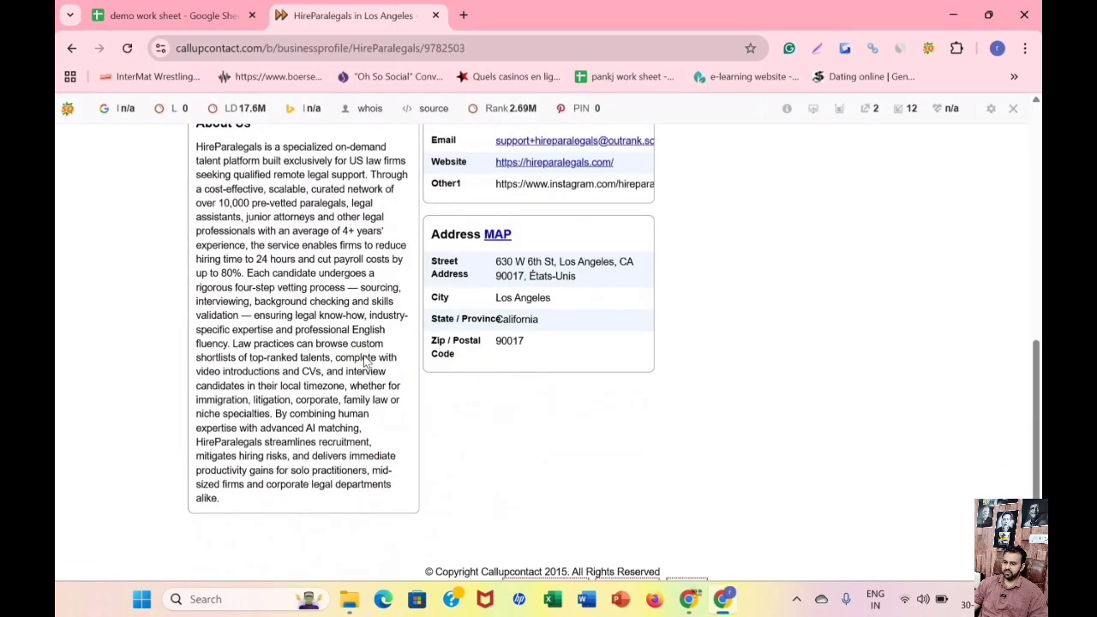
{"action": "scroll", "coordinate": [283, 250], "scroll_direction": "up", "scroll_amount": 3}
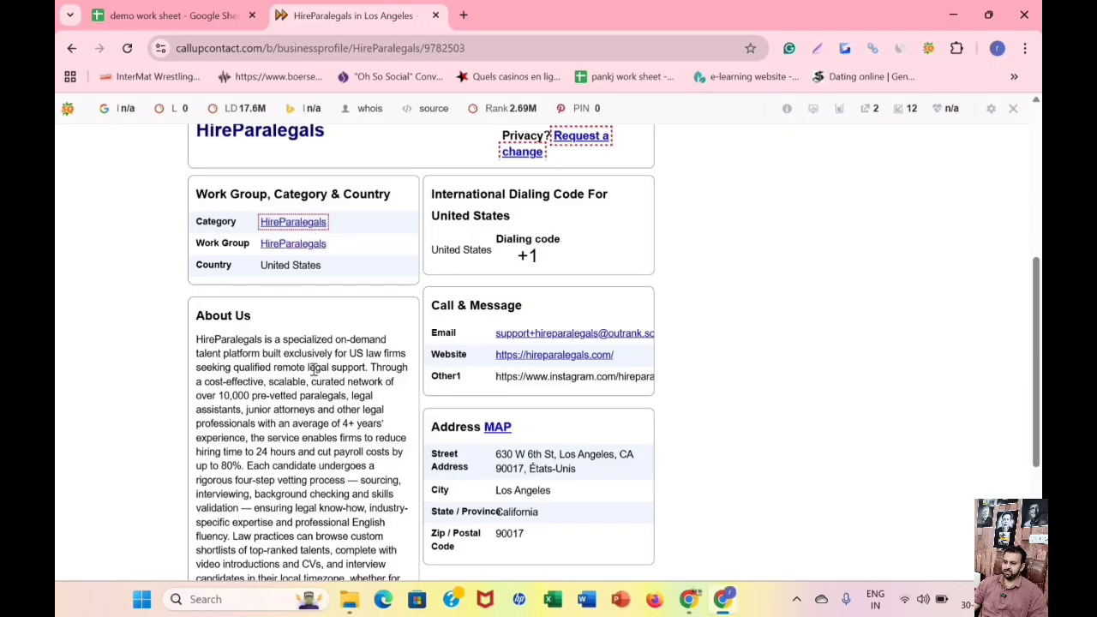
{"action": "scroll", "coordinate": [290, 567], "scroll_direction": "down", "scroll_amount": 2}
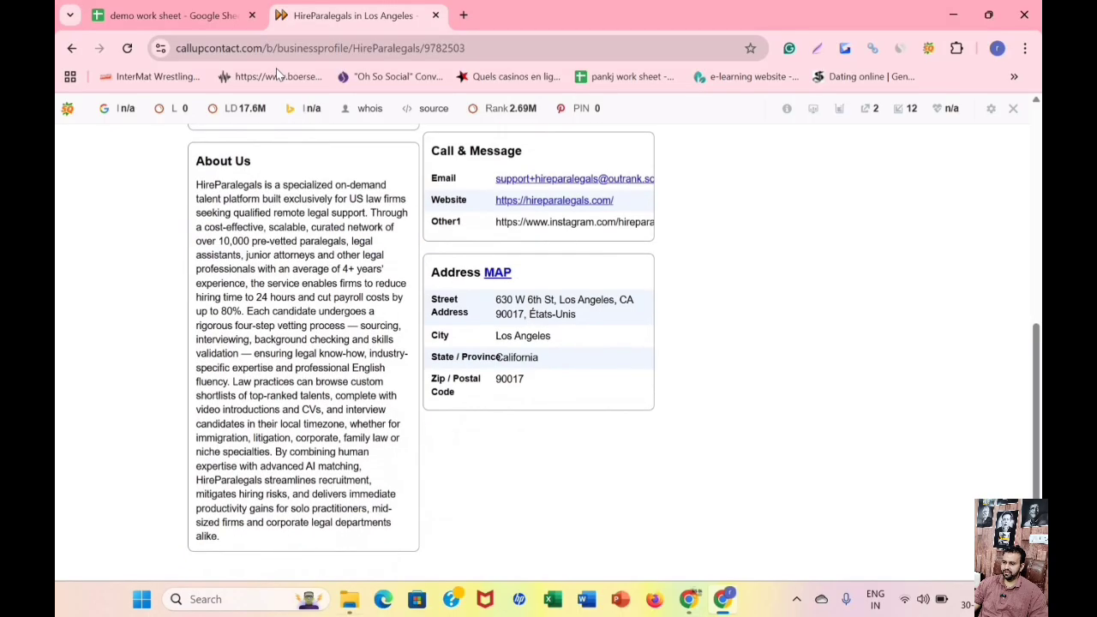
Copy the published HireParalegals listing's URL into the demo work sheet's Live link cell D3, in the callupcontact.com row.
{"action": "left_click", "coordinate": [263, 50]}
{"action": "right_click", "coordinate": [262, 54]}
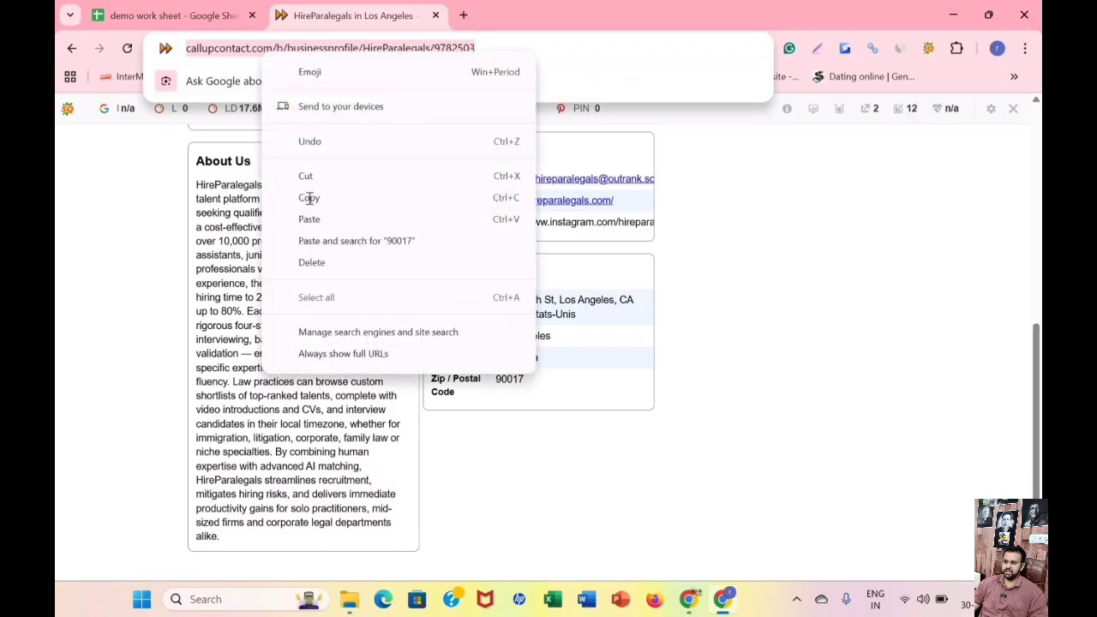
{"action": "left_click", "coordinate": [172, 15]}
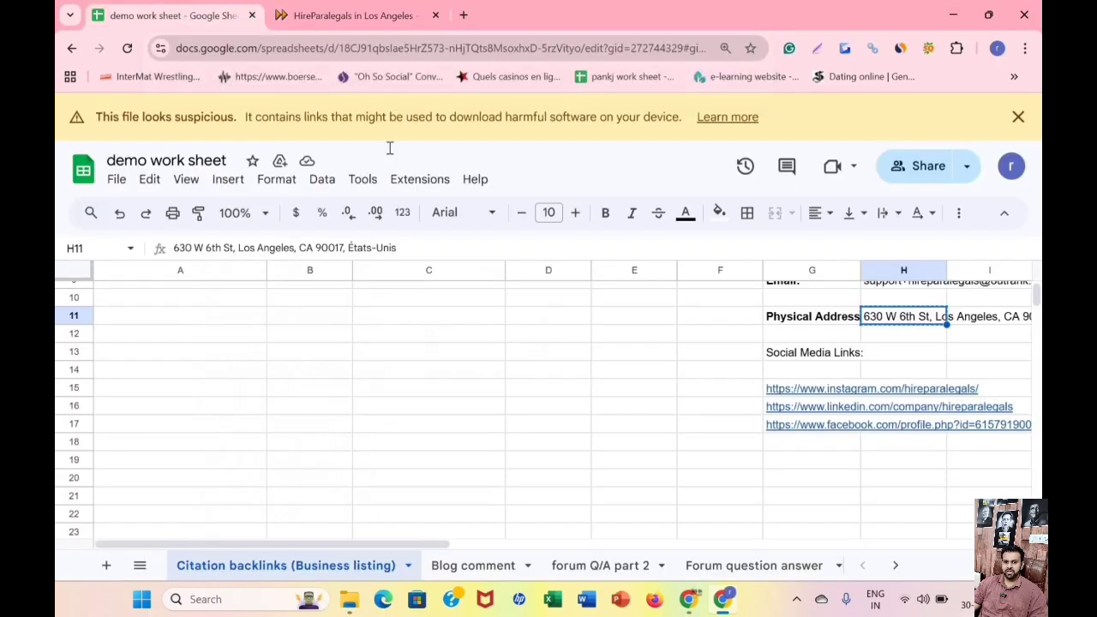
{"action": "scroll", "coordinate": [441, 338], "scroll_direction": "up", "scroll_amount": 3}
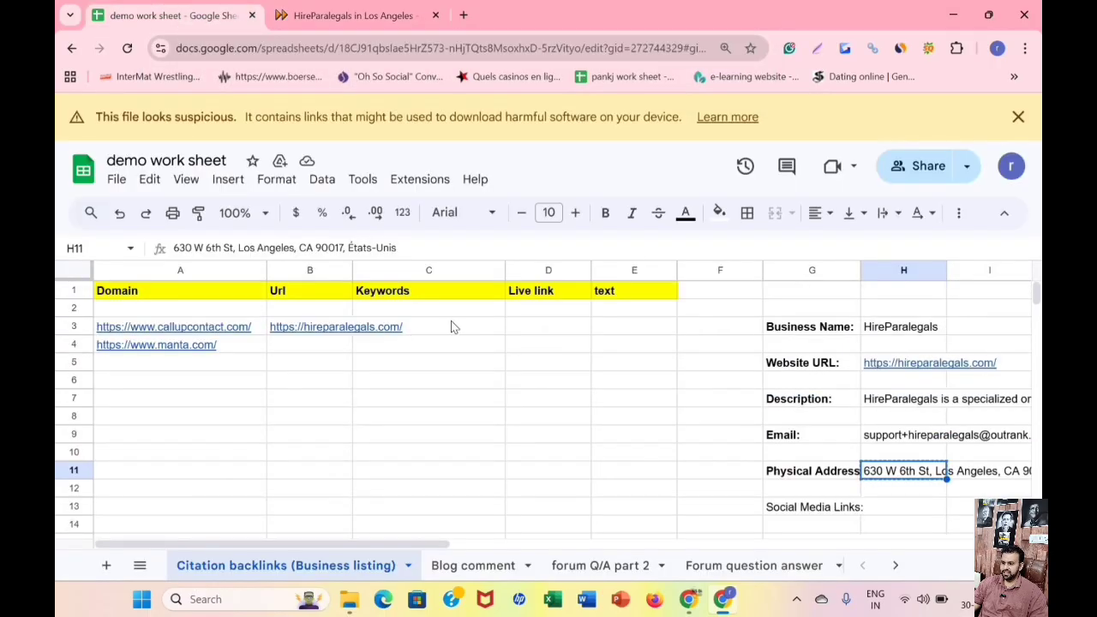
{"action": "key", "text": "ctrl+c"}
{"action": "left_click", "coordinate": [553, 324]}
{"action": "right_click", "coordinate": [531, 326]}
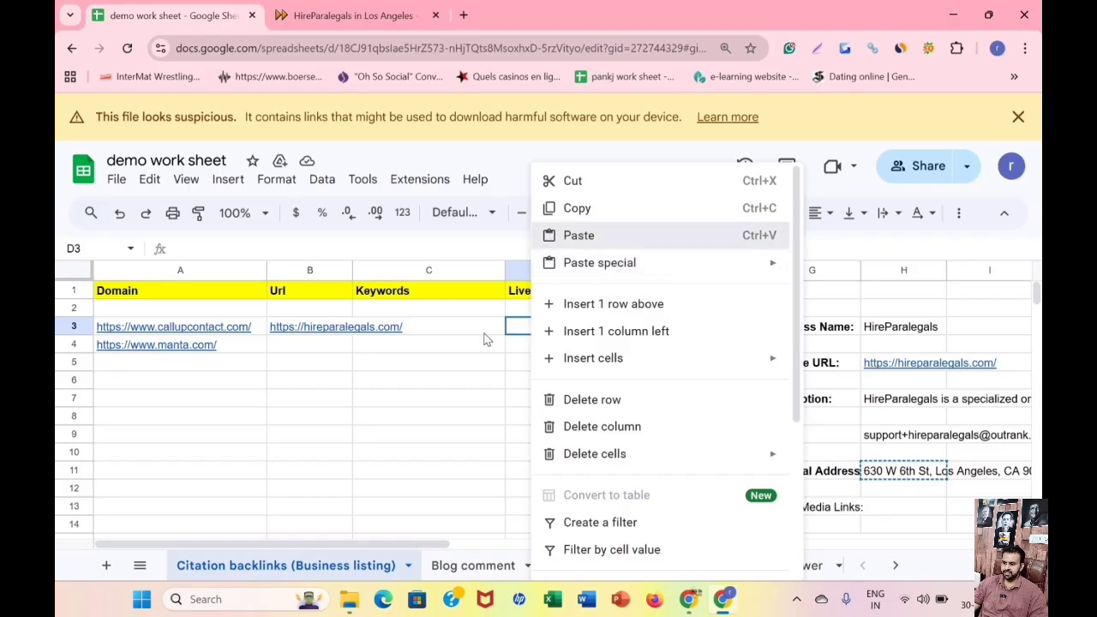
{"action": "left_click", "coordinate": [585, 237]}
{"action": "left_click", "coordinate": [475, 352]}
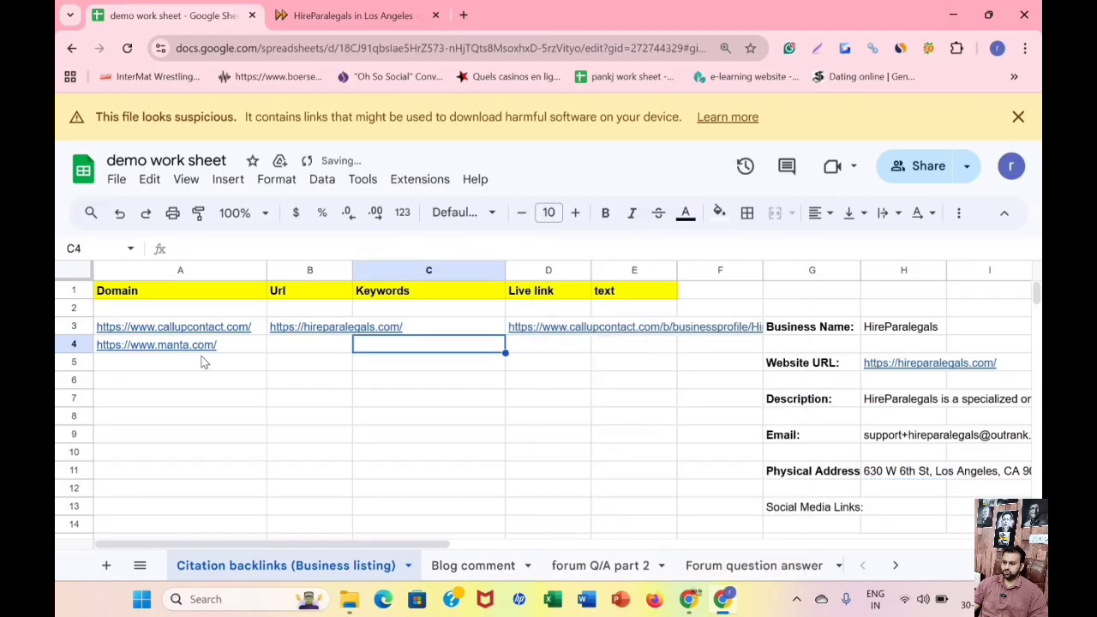
{"action": "left_click", "coordinate": [202, 344]}
{"action": "left_click", "coordinate": [197, 375]}
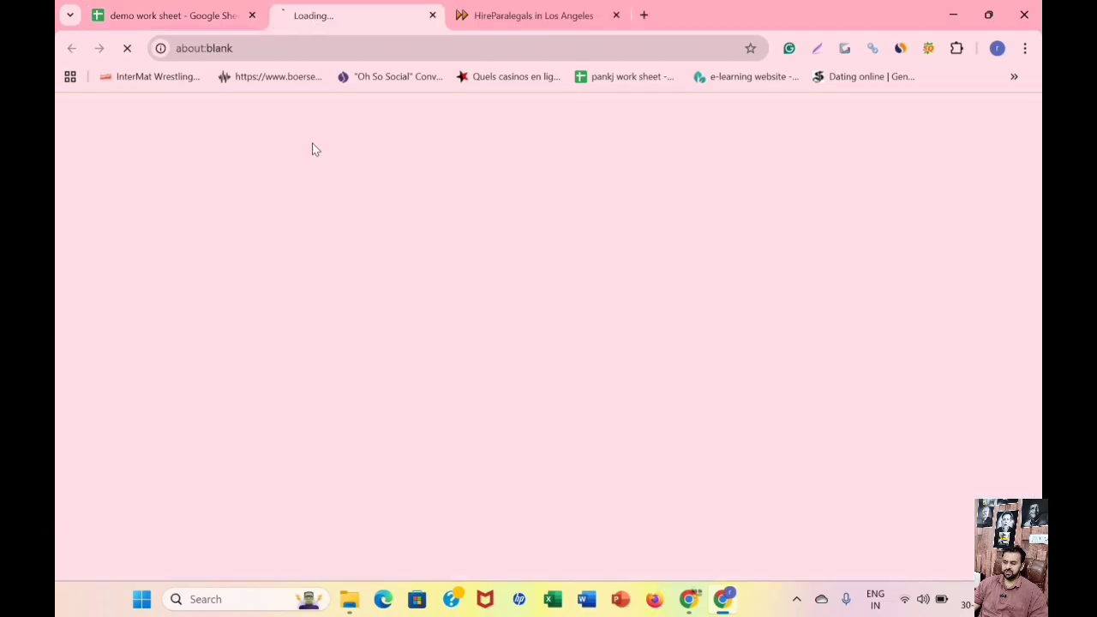
{"action": "left_click", "coordinate": [521, 17]}
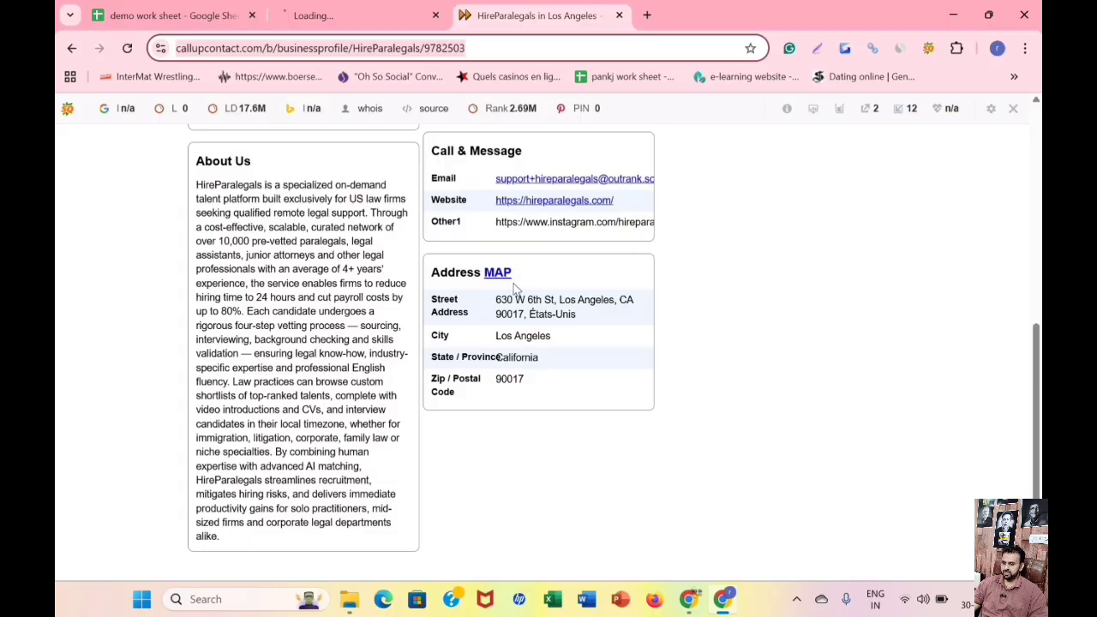
{"action": "scroll", "coordinate": [479, 257], "scroll_direction": "up", "scroll_amount": 8}
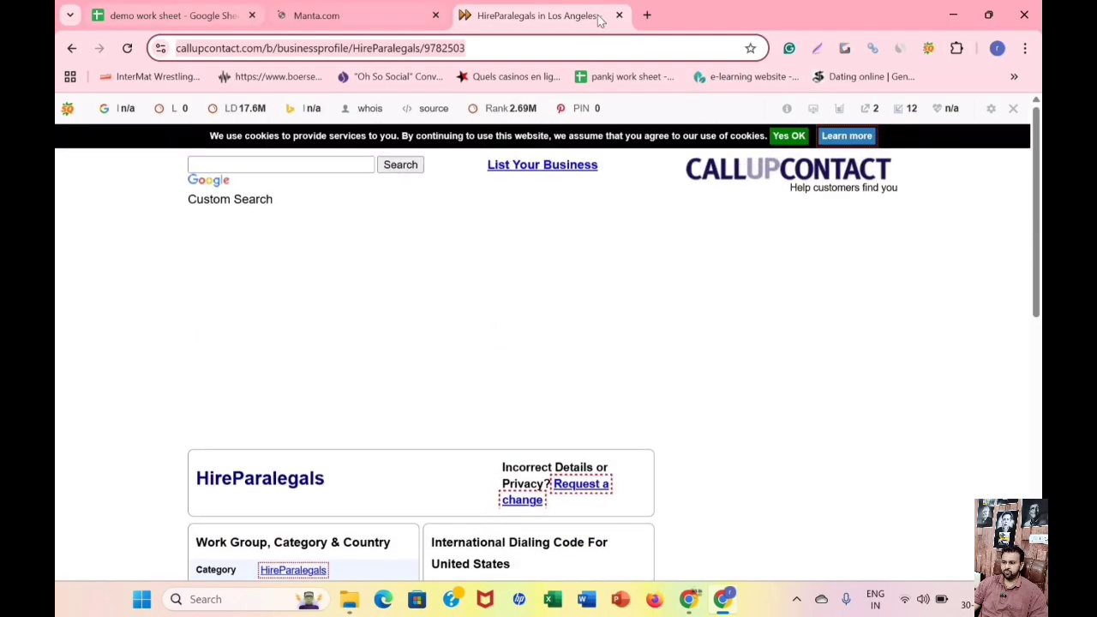
{"action": "left_click", "coordinate": [360, 15]}
{"action": "left_click", "coordinate": [621, 17]}
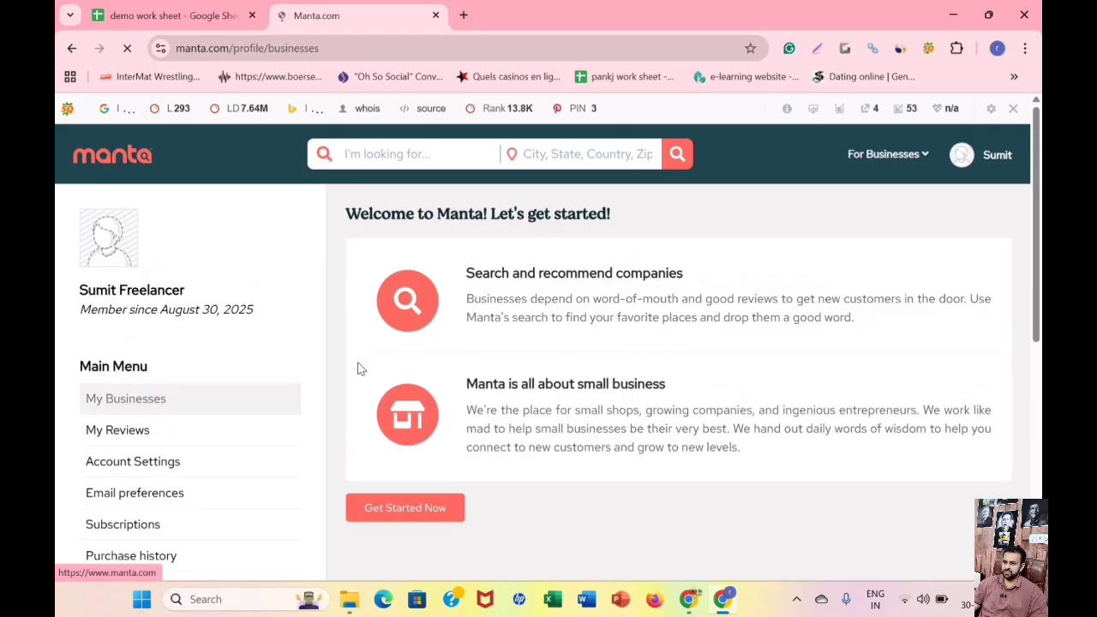
Open Manta's form for adding a company from the My Businesses page of the member account.
{"action": "scroll", "coordinate": [410, 433], "scroll_direction": "down", "scroll_amount": 1}
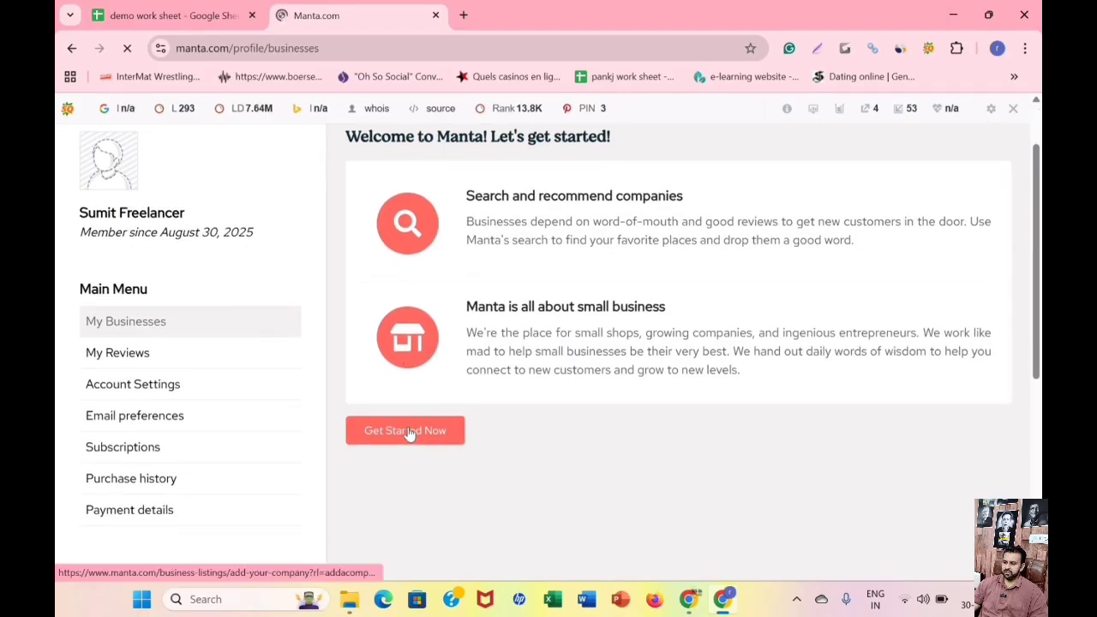
{"action": "scroll", "coordinate": [864, 176], "scroll_direction": "up", "scroll_amount": 1}
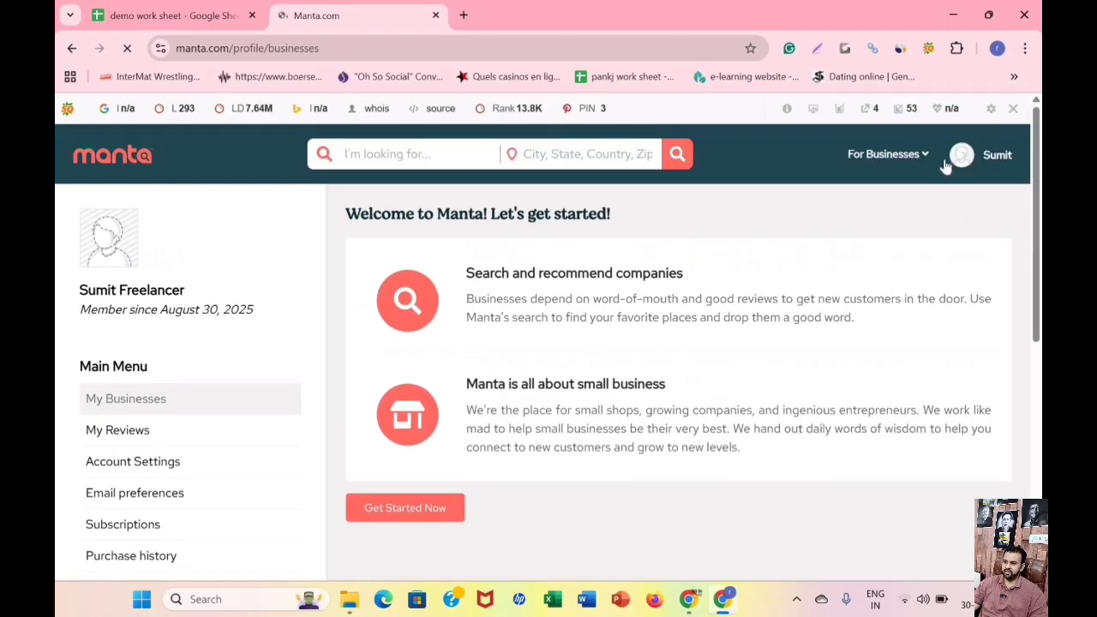
{"action": "mouse_move", "coordinate": [910, 175]}
{"action": "scroll", "coordinate": [420, 369], "scroll_direction": "down", "scroll_amount": 2}
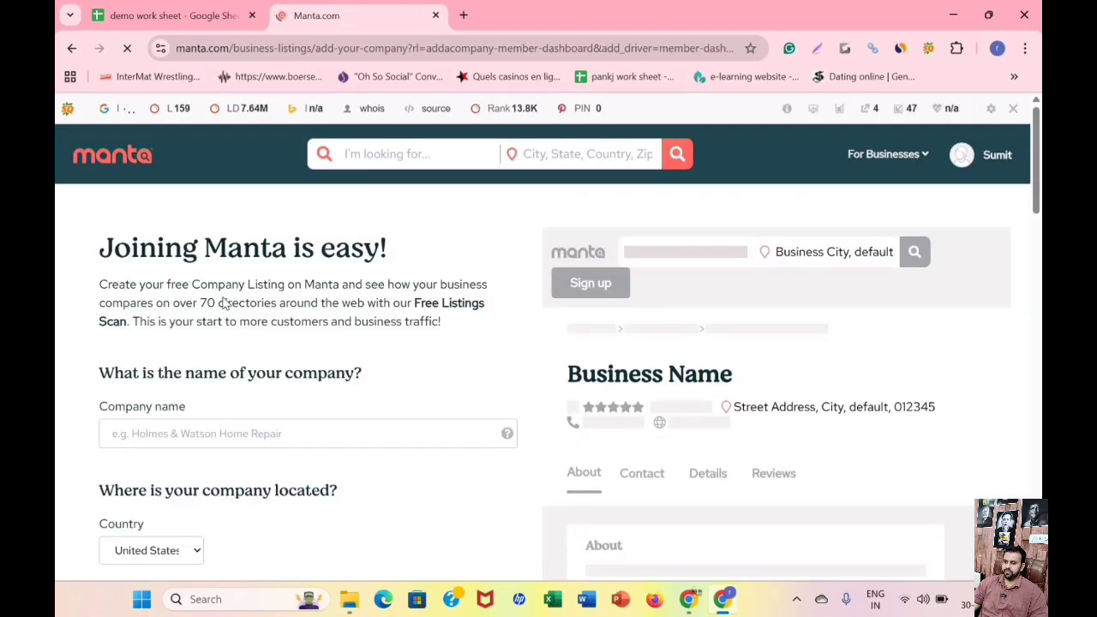
{"action": "scroll", "coordinate": [207, 285], "scroll_direction": "down", "scroll_amount": 2}
Copy the business name HireParalegals from cell H3 of the demo work sheet into Manta's Company name field.
{"action": "left_click", "coordinate": [207, 285]}
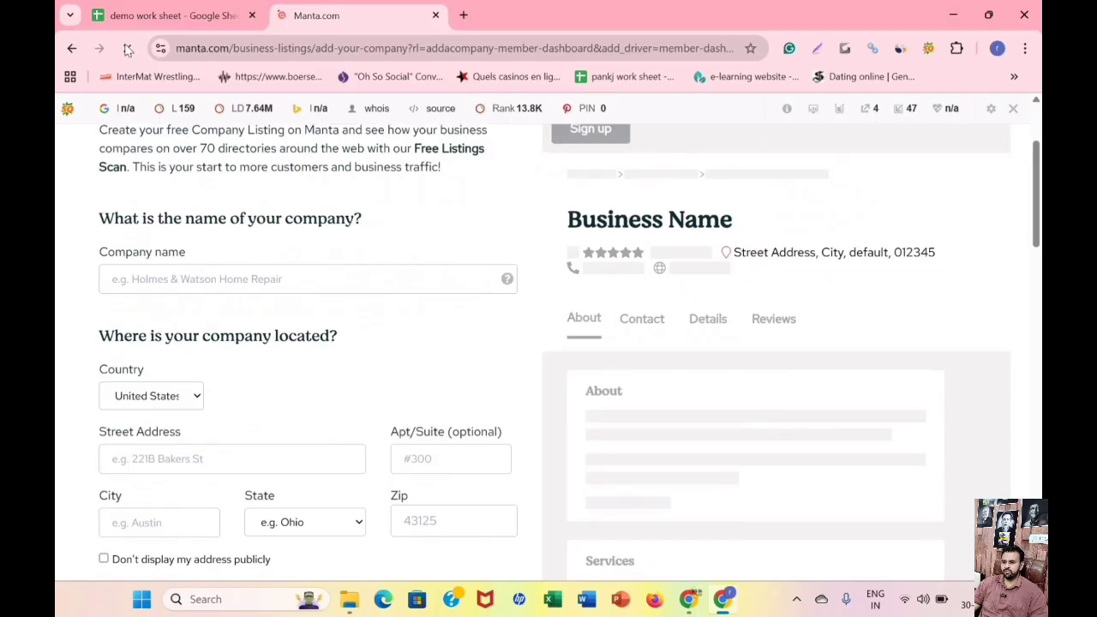
{"action": "left_click", "coordinate": [144, 14]}
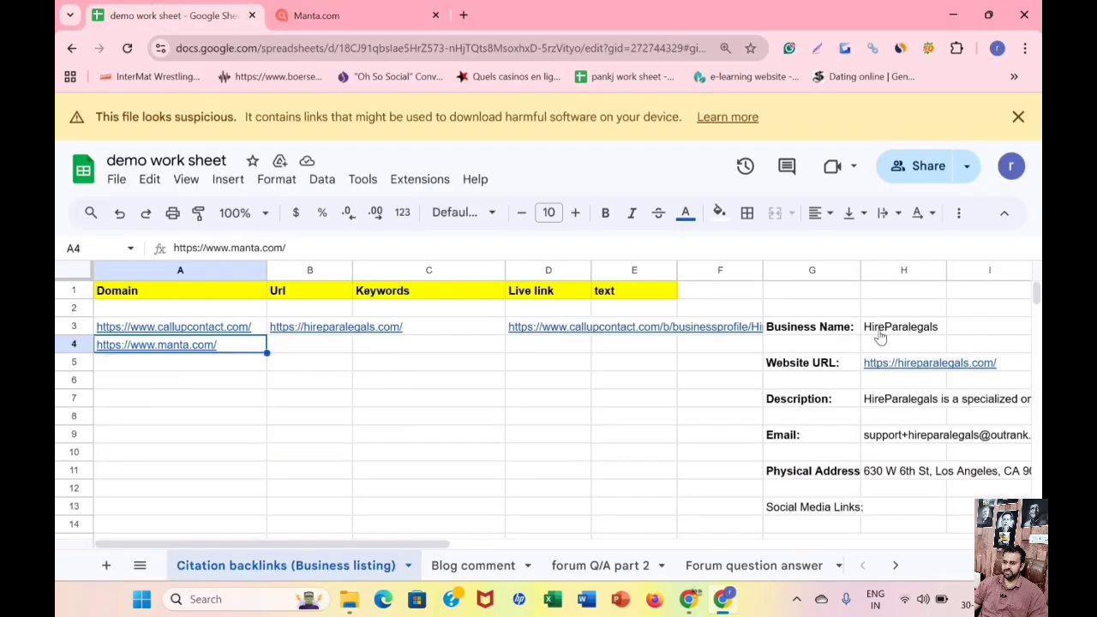
{"action": "right_click", "coordinate": [883, 328]}
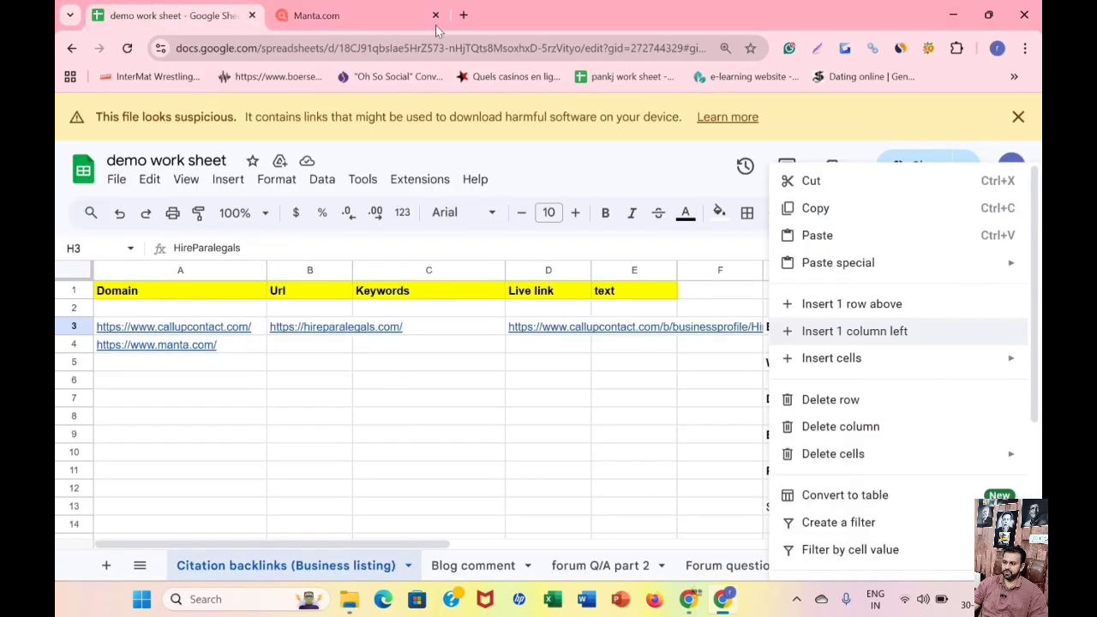
{"action": "left_click", "coordinate": [387, 10]}
{"action": "right_click", "coordinate": [300, 279]}
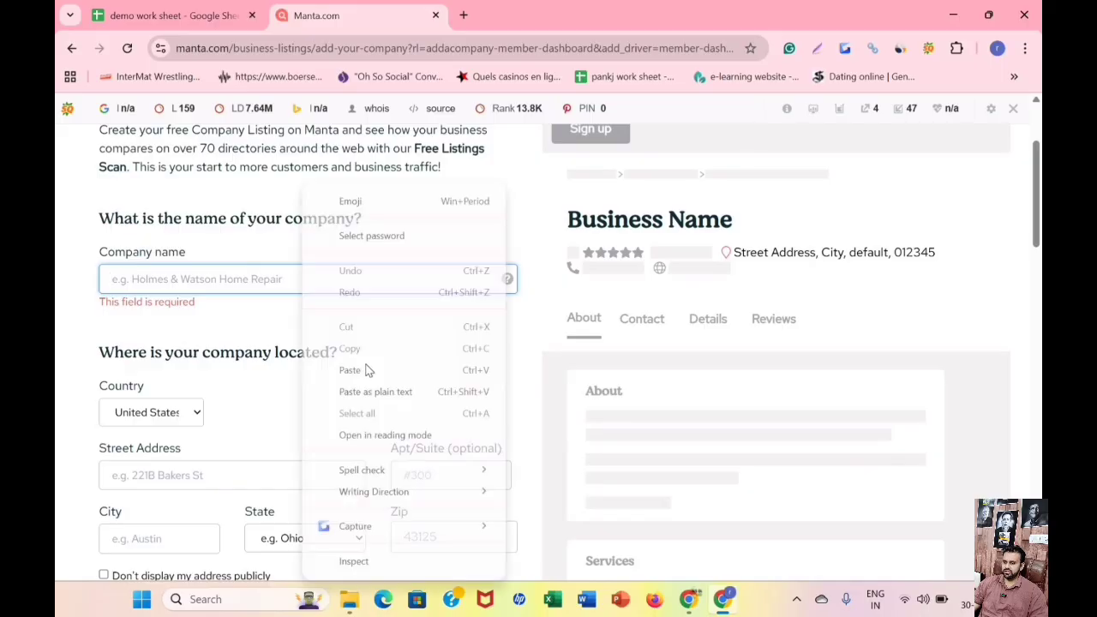
{"action": "left_click", "coordinate": [330, 370]}
Copy the company's physical address from cell H11 of the demo work sheet into Manta's Street Address field.
{"action": "scroll", "coordinate": [196, 313], "scroll_direction": "down", "scroll_amount": 1}
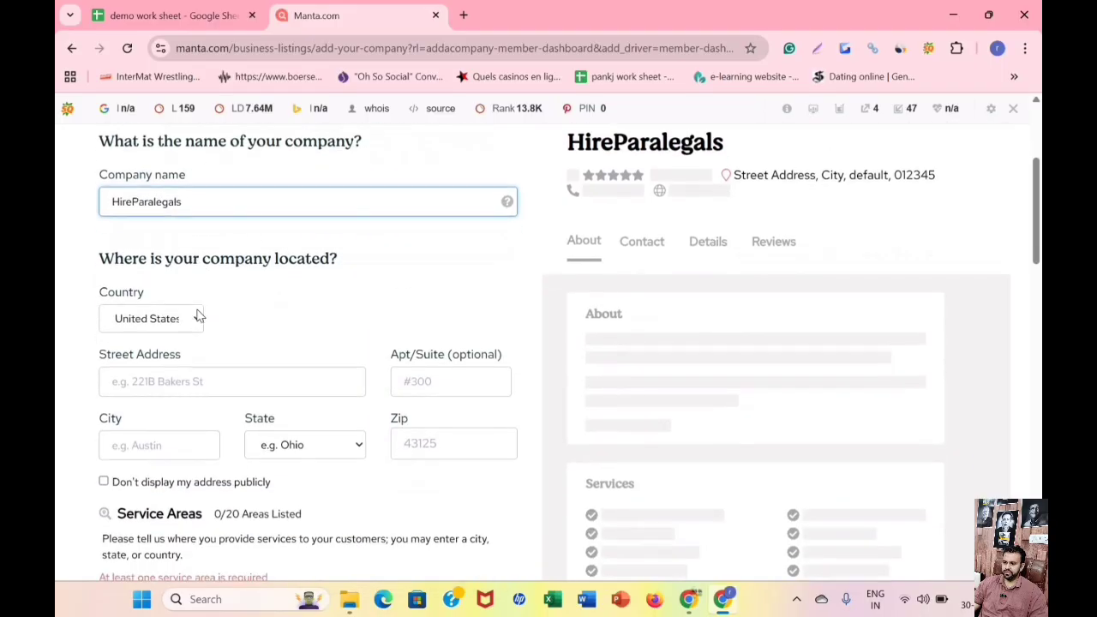
{"action": "scroll", "coordinate": [197, 313], "scroll_direction": "down", "scroll_amount": 2}
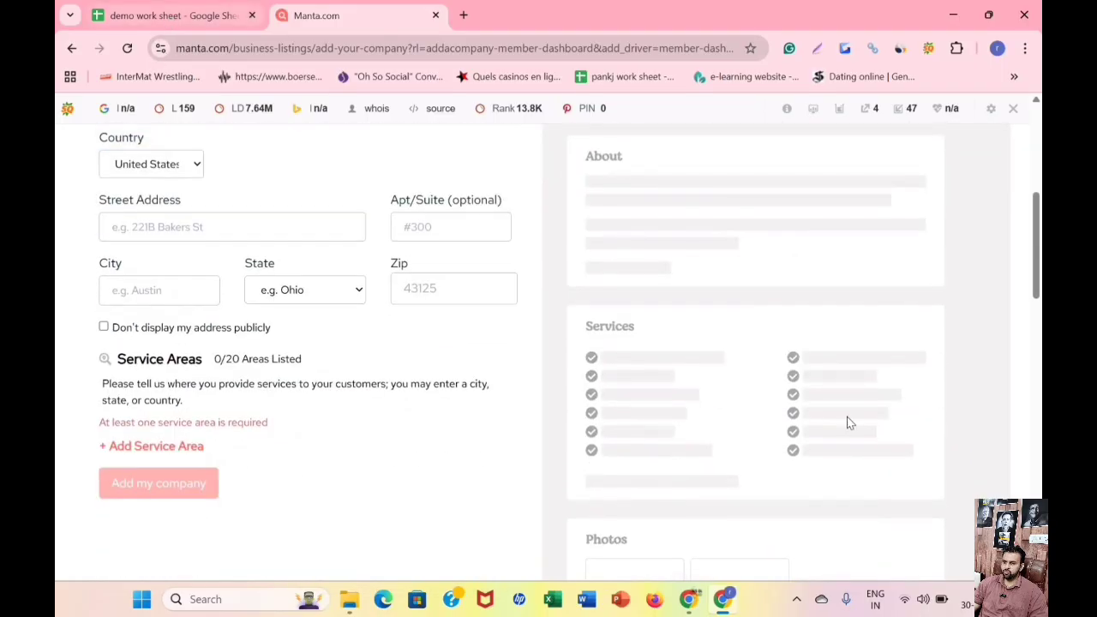
{"action": "key", "text": "ctrl+Tab"}
{"action": "right_click", "coordinate": [903, 470]}
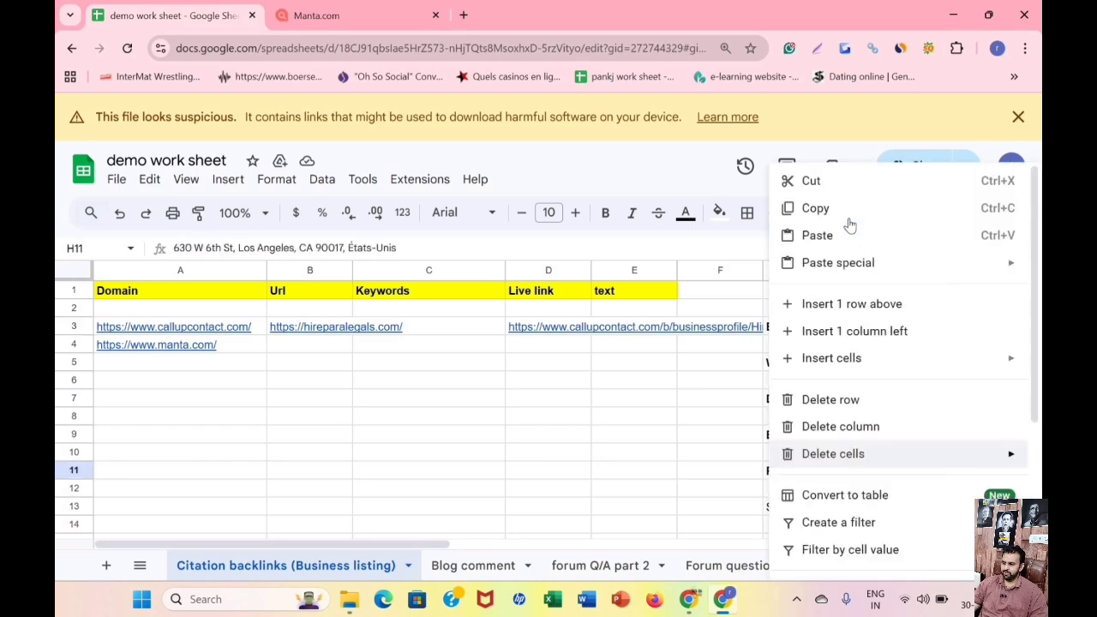
{"action": "left_click", "coordinate": [823, 207]}
{"action": "left_click", "coordinate": [325, 16]}
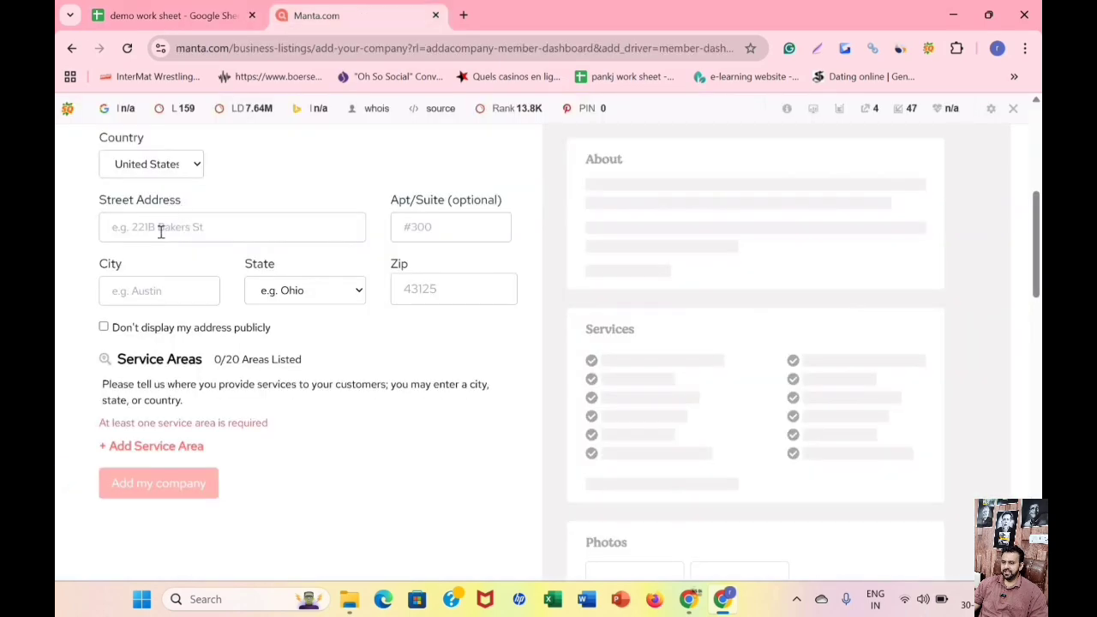
{"action": "right_click", "coordinate": [161, 227]}
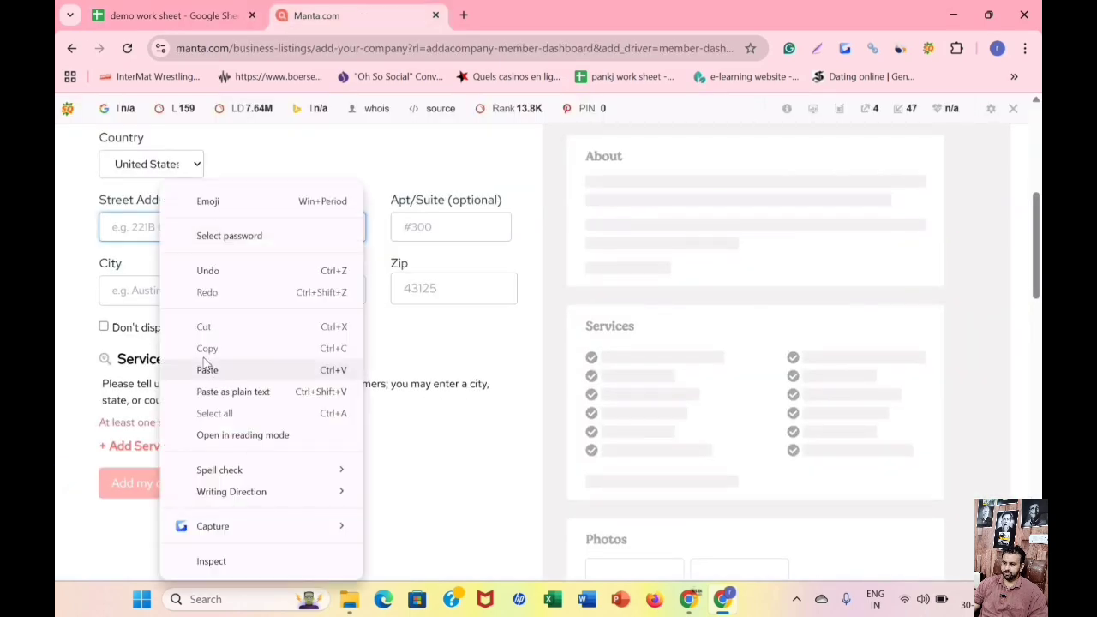
{"action": "left_click", "coordinate": [209, 366]}
Copy Los Angeles from the street address into the City field and set the State to CA.
{"action": "left_click", "coordinate": [139, 294]}
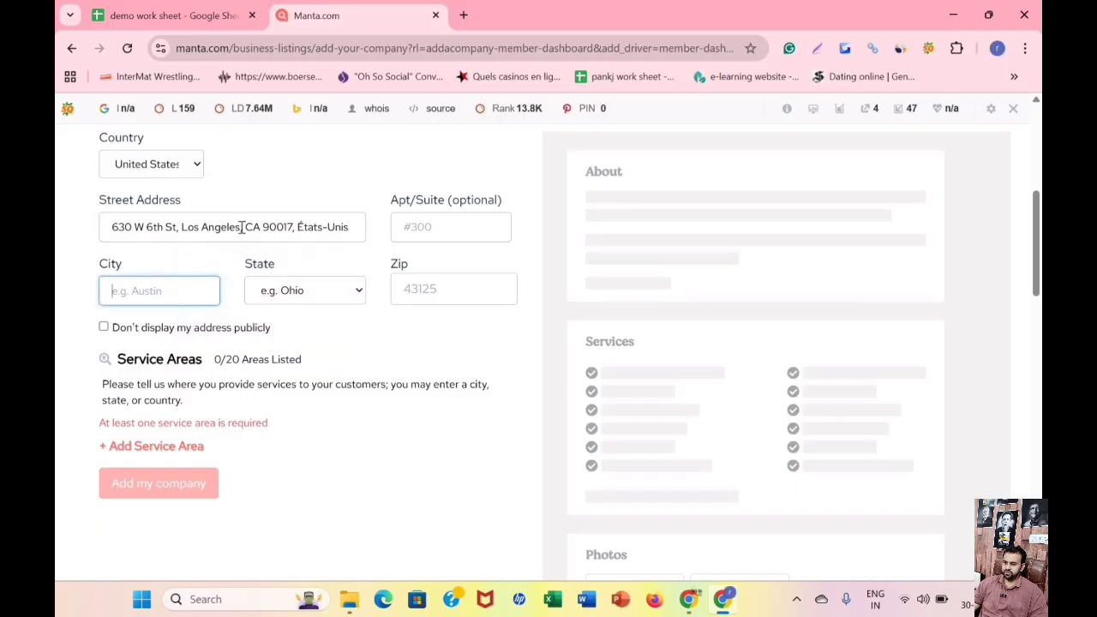
{"action": "left_click_drag", "start_coordinate": [181, 226], "coordinate": [241, 230]}
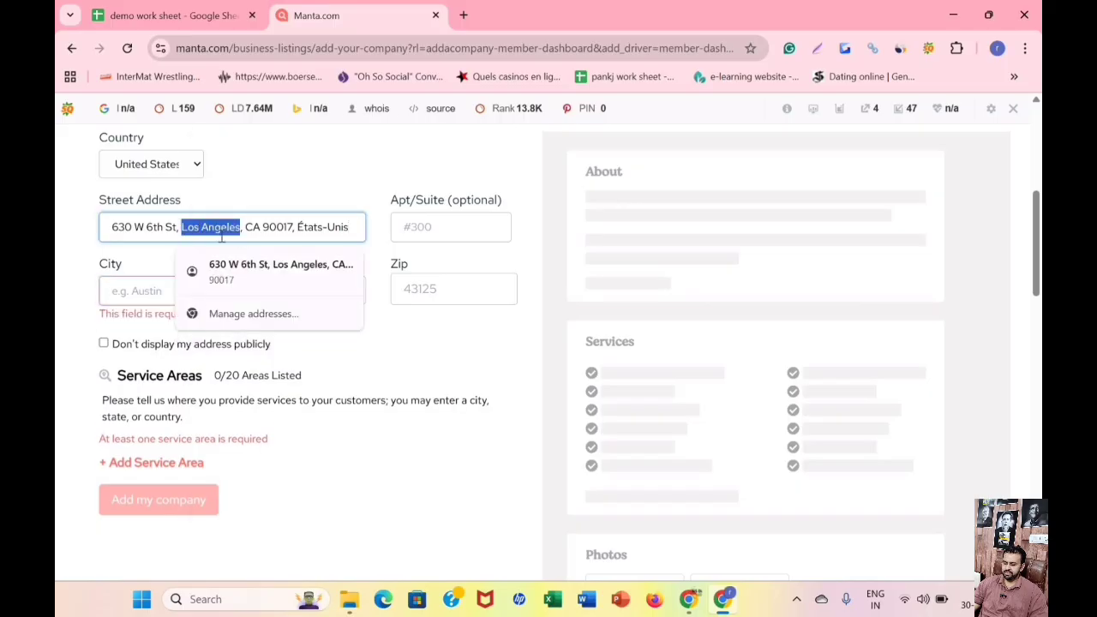
{"action": "right_click", "coordinate": [201, 228]}
{"action": "left_click", "coordinate": [249, 225]}
{"action": "right_click", "coordinate": [152, 291]}
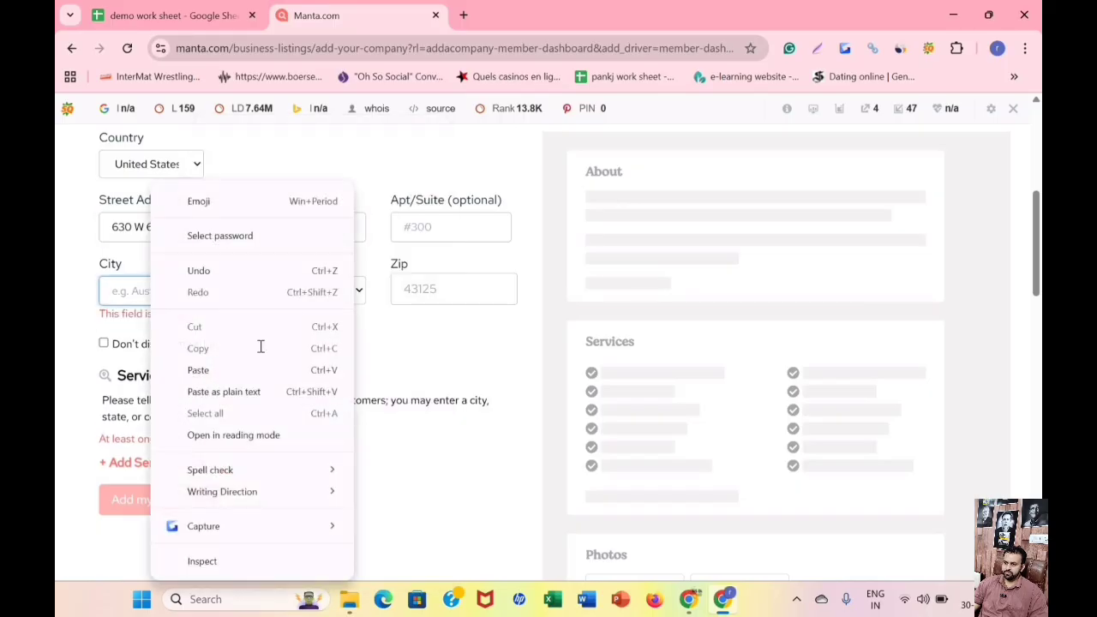
{"action": "left_click", "coordinate": [257, 369]}
{"action": "left_click", "coordinate": [296, 291]}
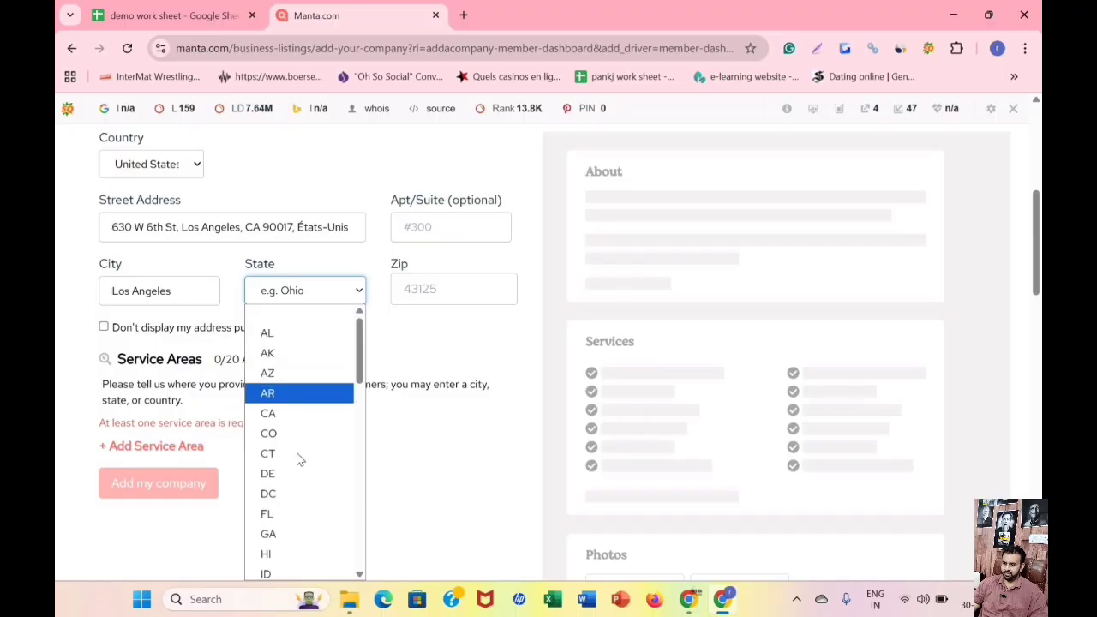
{"action": "left_click", "coordinate": [274, 413]}
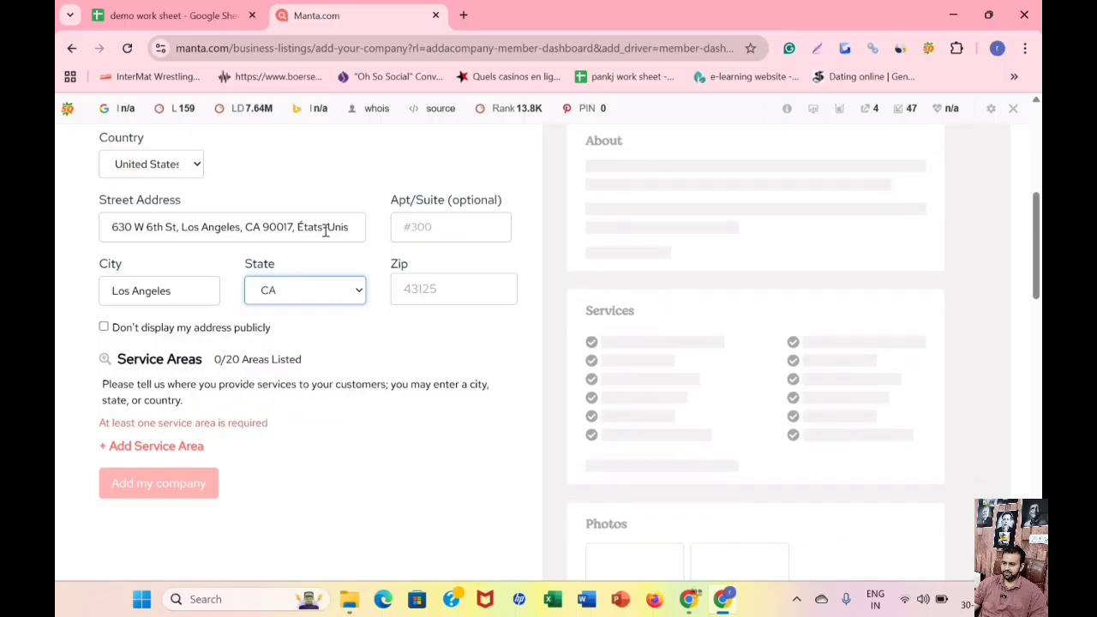
Copy the ZIP code from the street address into the Zip field.
{"action": "double_click", "coordinate": [278, 227]}
{"action": "right_click", "coordinate": [275, 228]}
{"action": "left_click", "coordinate": [332, 228]}
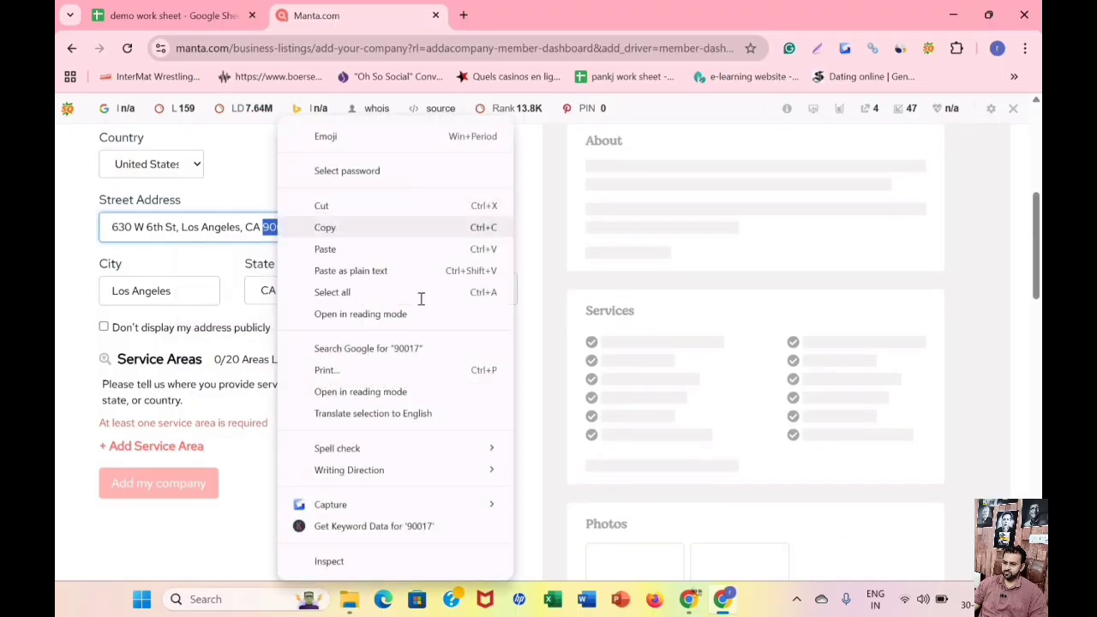
{"action": "left_click", "coordinate": [431, 301]}
{"action": "right_click", "coordinate": [431, 302]}
{"action": "left_click", "coordinate": [480, 370]}
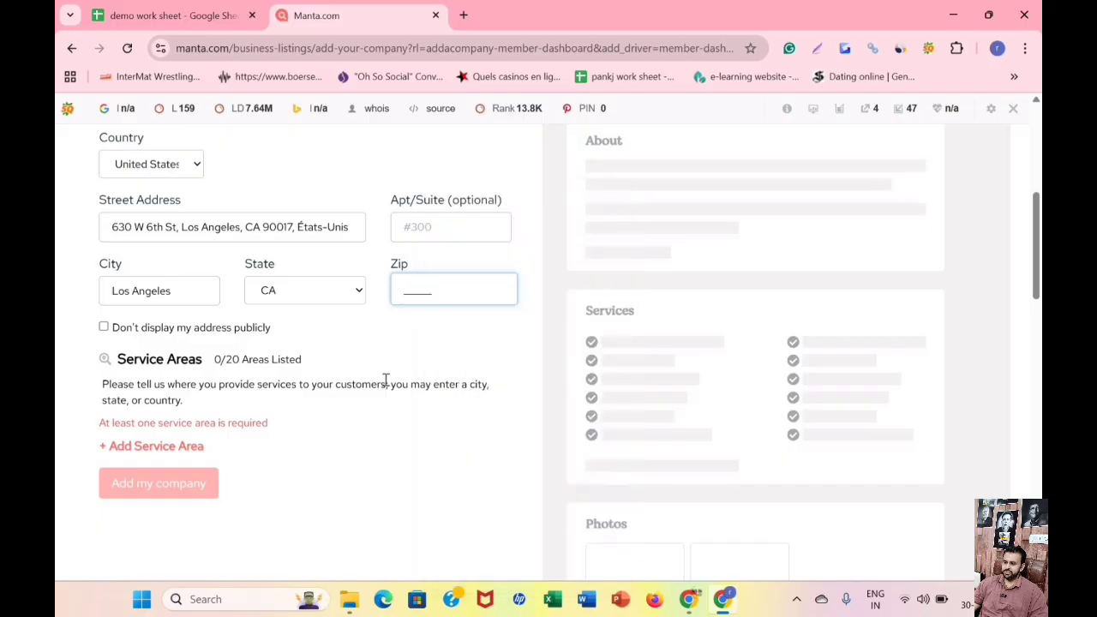
{"action": "scroll", "coordinate": [241, 353], "scroll_direction": "down", "scroll_amount": 2}
{"action": "scroll", "coordinate": [241, 353], "scroll_direction": "up", "scroll_amount": 6}
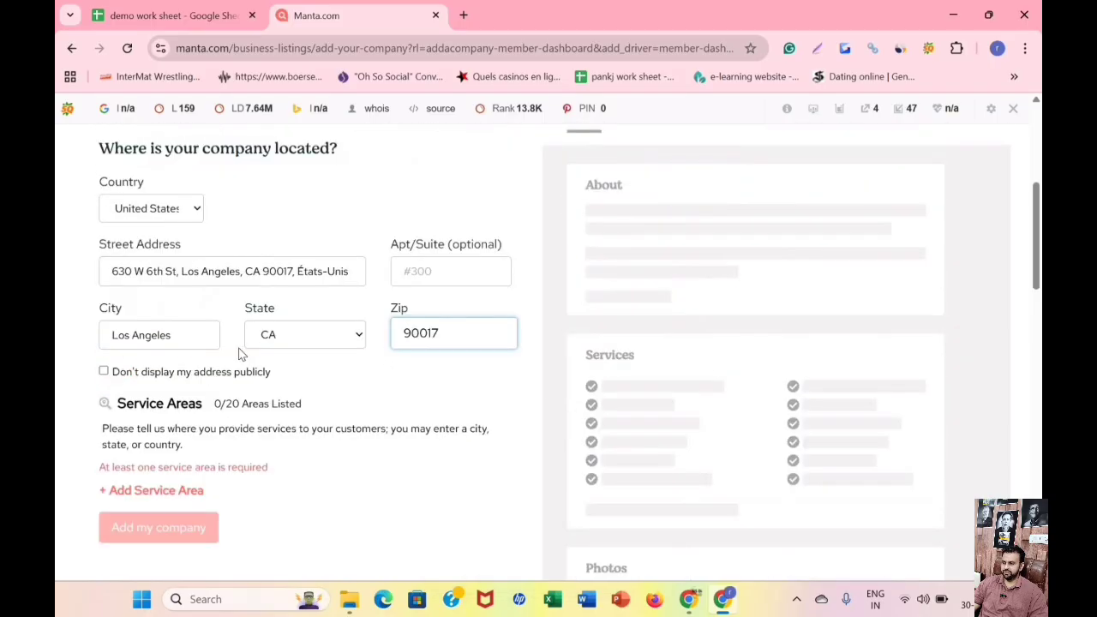
Enable "Don't display my address publicly" and fill the empty City field with the suggested Los Angeles, CA.
{"action": "scroll", "coordinate": [701, 315], "scroll_direction": "down", "scroll_amount": 1}
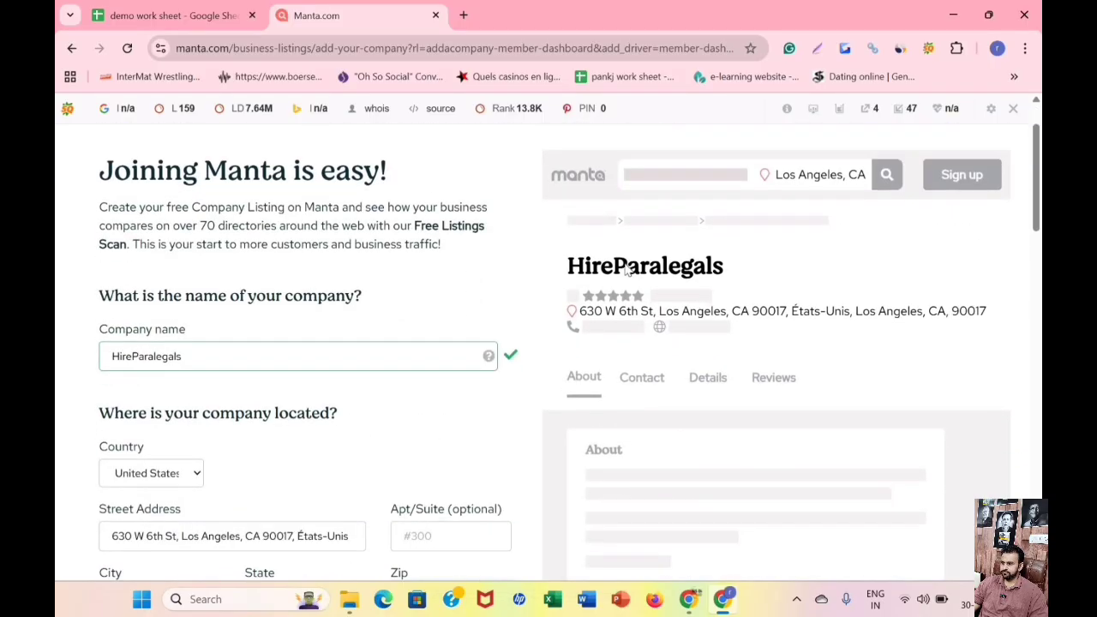
{"action": "scroll", "coordinate": [361, 388], "scroll_direction": "down", "scroll_amount": 3}
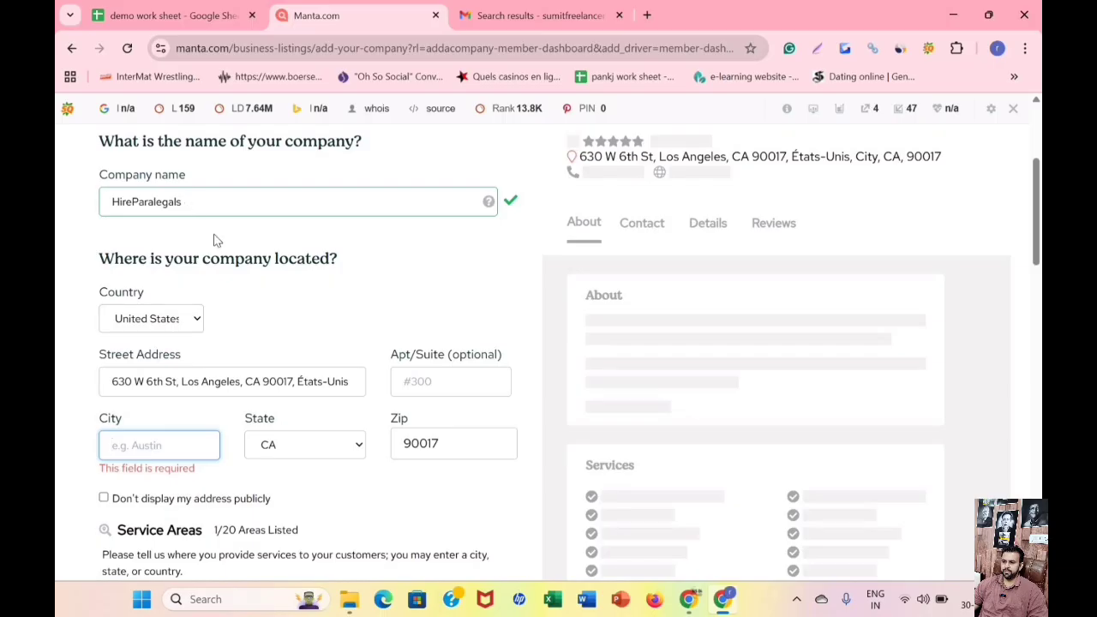
{"action": "scroll", "coordinate": [299, 221], "scroll_direction": "down", "scroll_amount": 2}
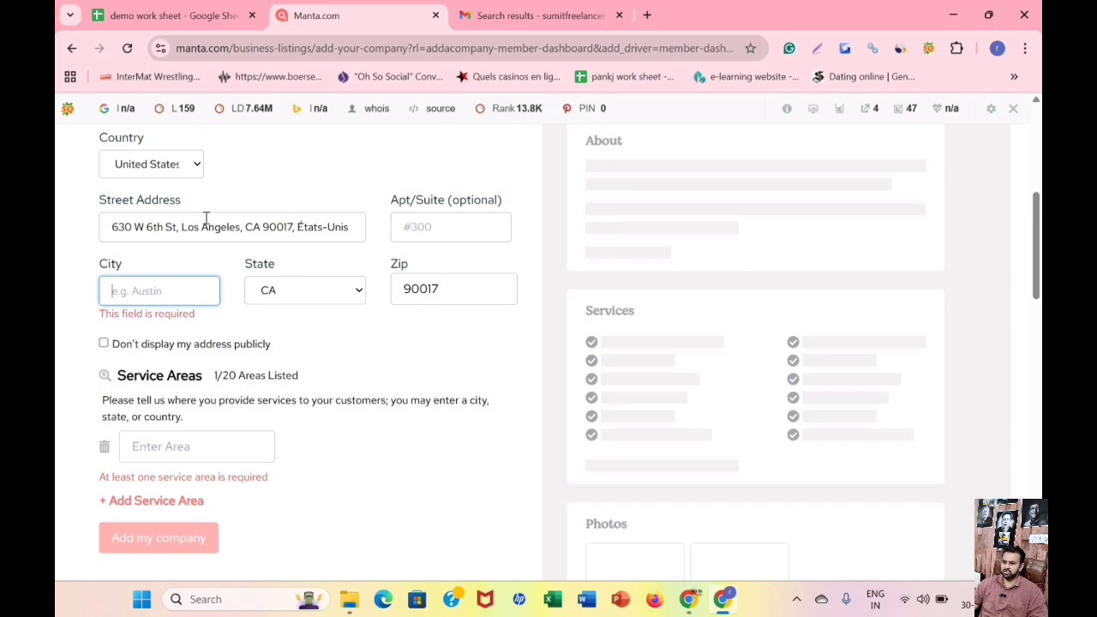
{"action": "left_click_drag", "start_coordinate": [242, 227], "coordinate": [182, 224]}
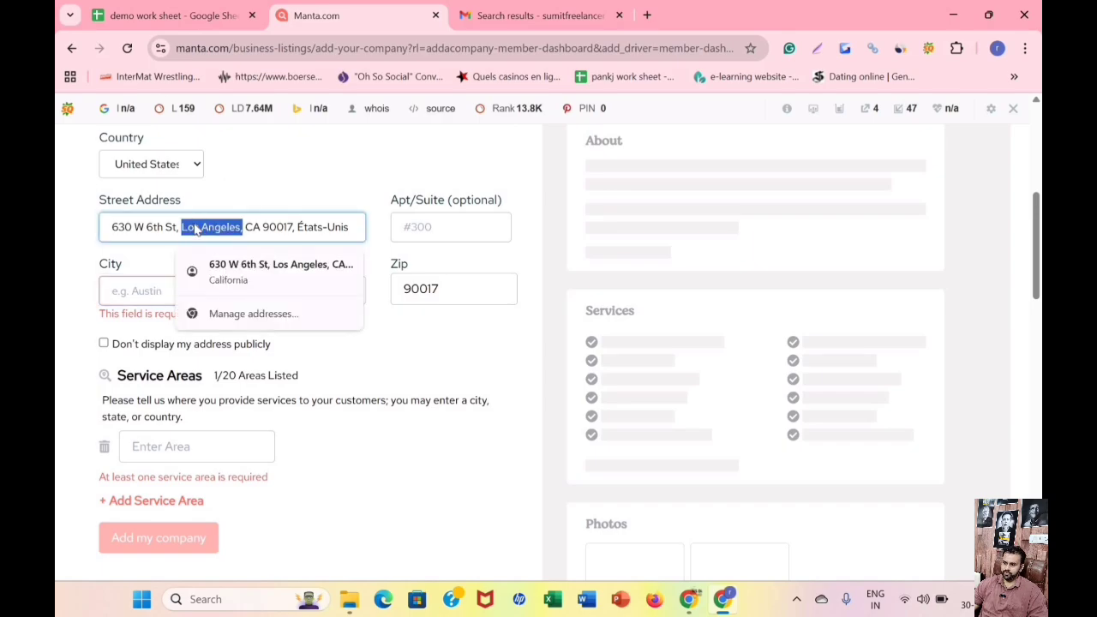
{"action": "right_click", "coordinate": [195, 227]}
{"action": "left_click", "coordinate": [239, 226]}
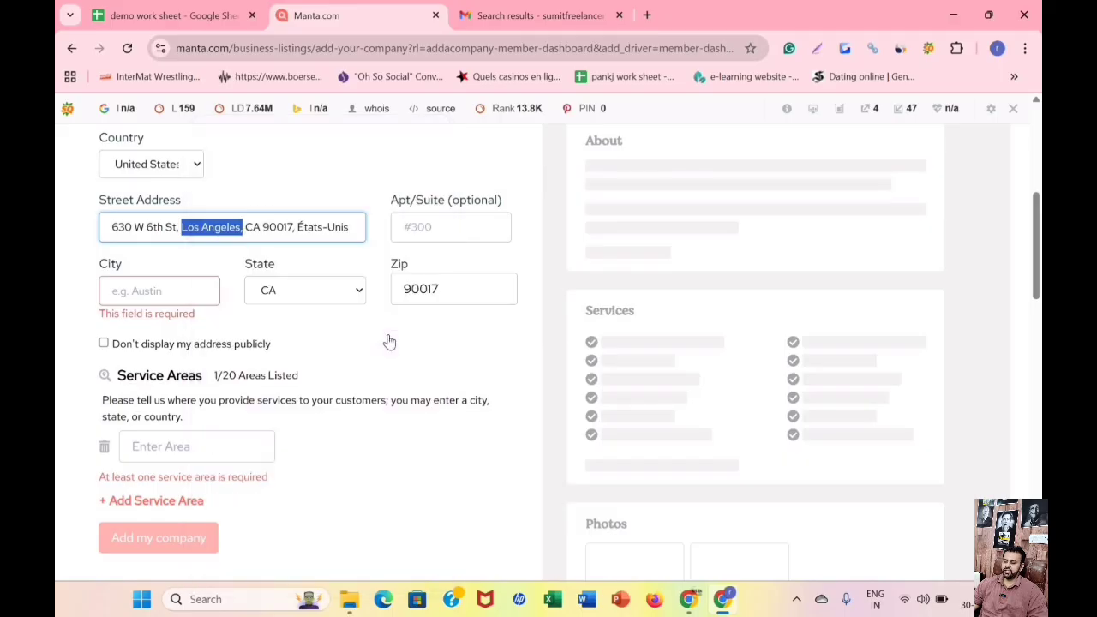
{"action": "left_click", "coordinate": [104, 343]}
{"action": "left_click", "coordinate": [144, 293]}
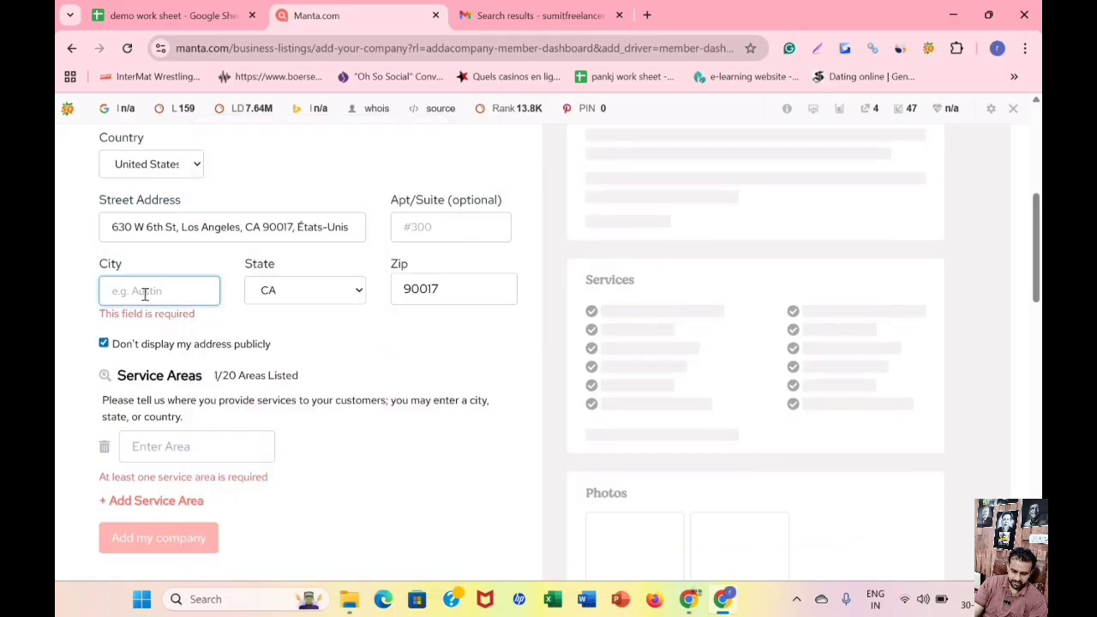
{"action": "type", "text": "los"}
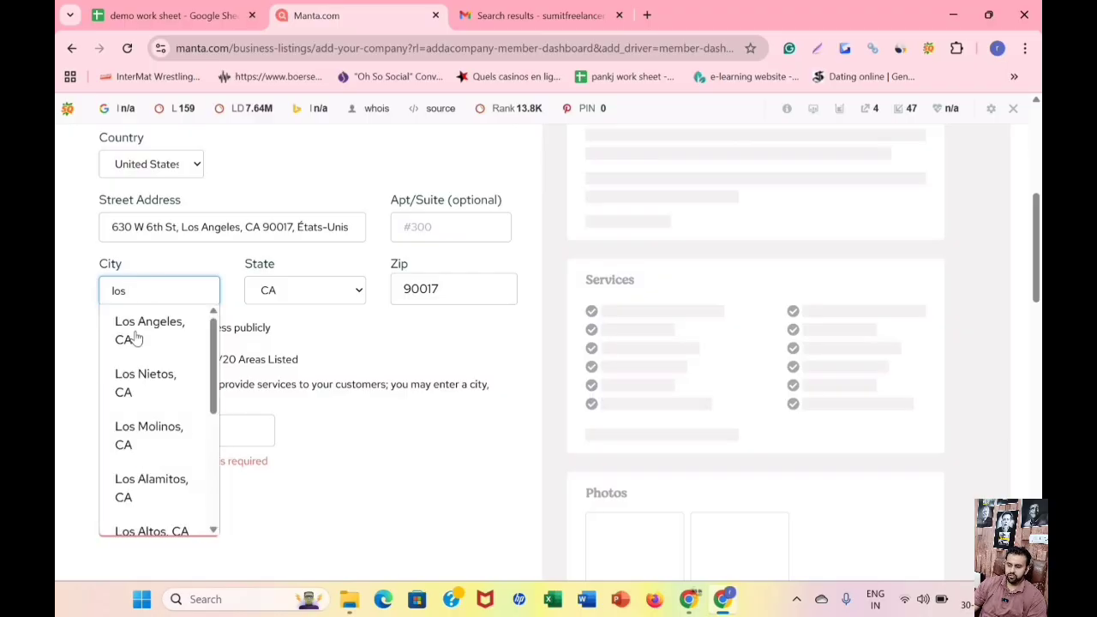
{"action": "left_click", "coordinate": [135, 340]}
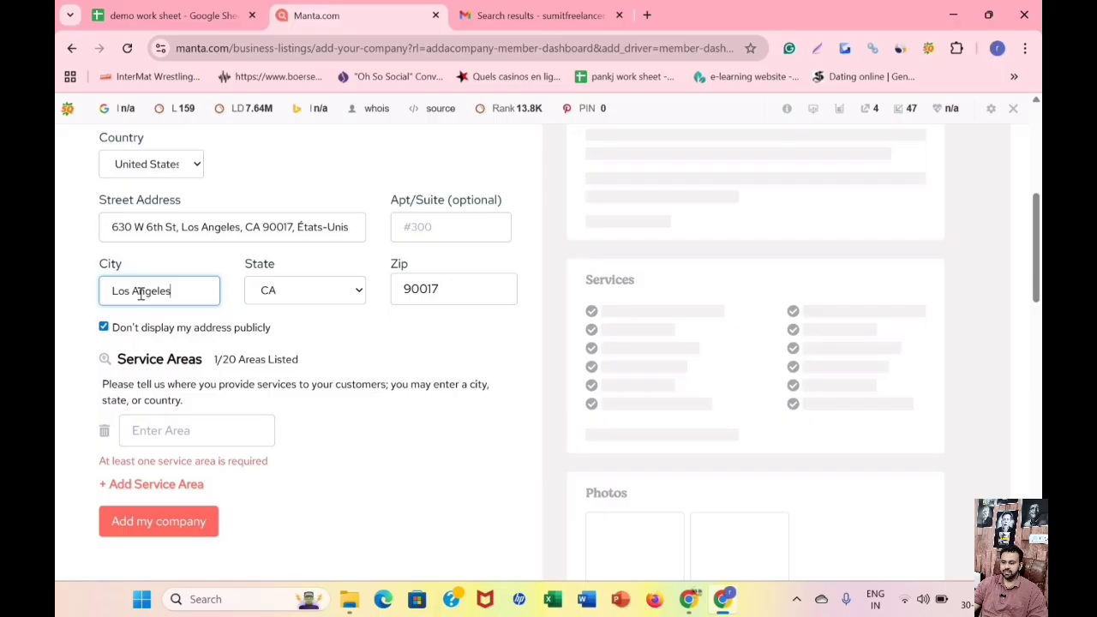
Clear the City field and refill it with Los Angeles copied from the street address.
{"action": "key", "text": "ctrl+shift+Left"}
{"action": "key", "text": "ctrl+shift+Left"}
{"action": "key", "text": "BackSpace"}
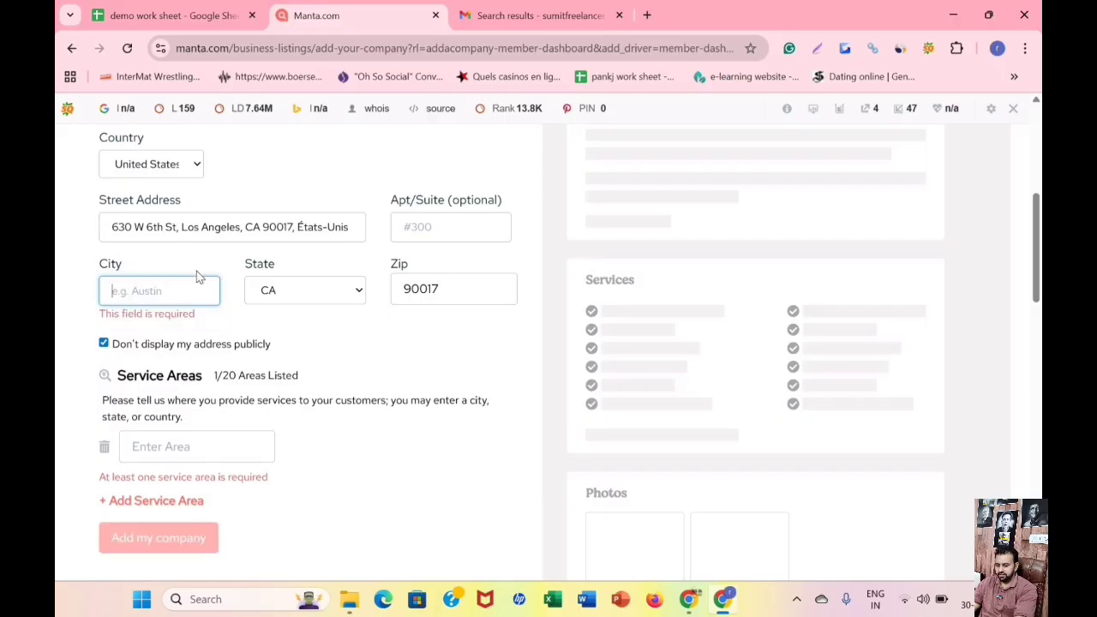
{"action": "left_click", "coordinate": [239, 226]}
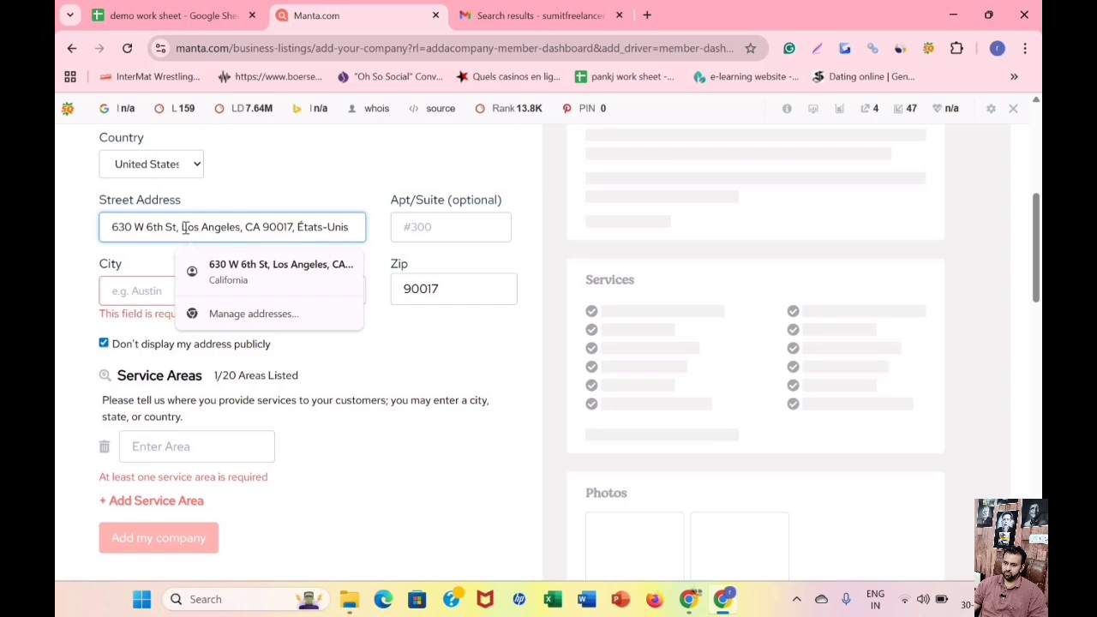
{"action": "left_click_drag", "start_coordinate": [182, 227], "coordinate": [242, 227]}
{"action": "key", "text": "ctrl+c"}
{"action": "right_click", "coordinate": [216, 227]}
{"action": "left_click", "coordinate": [154, 310]}
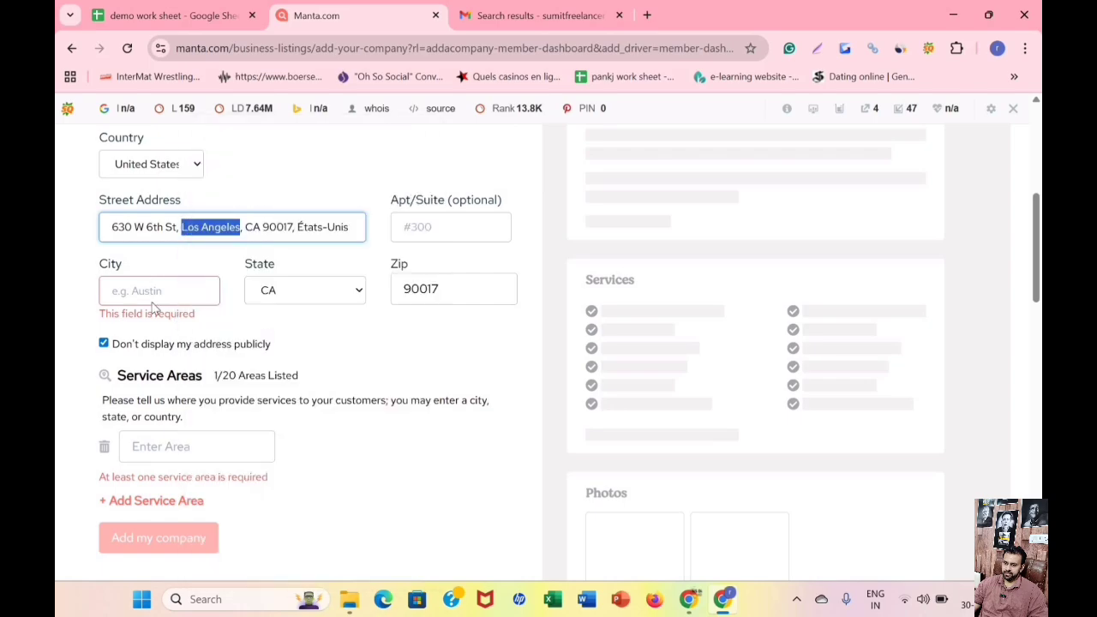
{"action": "right_click", "coordinate": [148, 291]}
{"action": "left_click", "coordinate": [274, 370]}
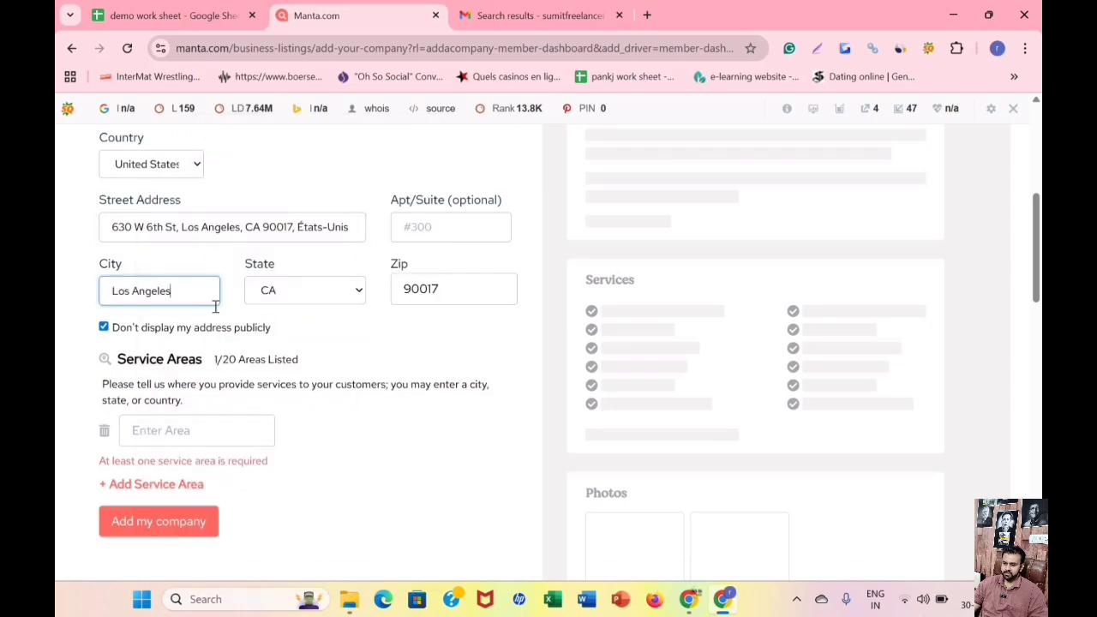
Try to submit the company form without entering a service area.
{"action": "left_click", "coordinate": [186, 523]}
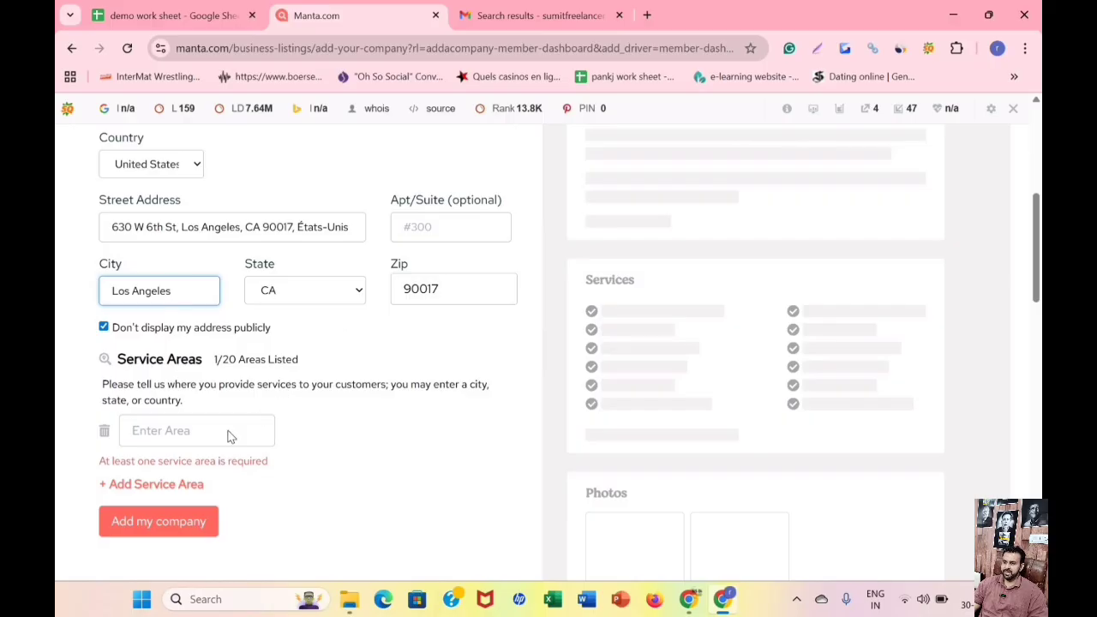
{"action": "scroll", "coordinate": [229, 436], "scroll_direction": "down", "scroll_amount": 1}
{"action": "left_click", "coordinate": [171, 418]}
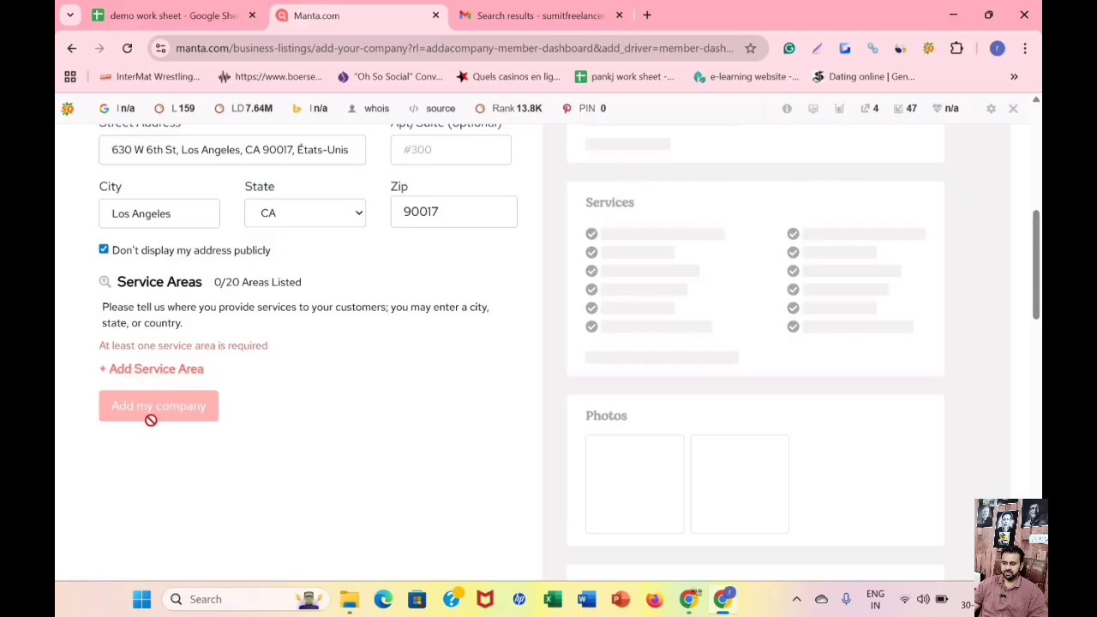
Add Los Angeles as a service area, then submit the company form and close the browser's address update prompt.
{"action": "left_click", "coordinate": [160, 374]}
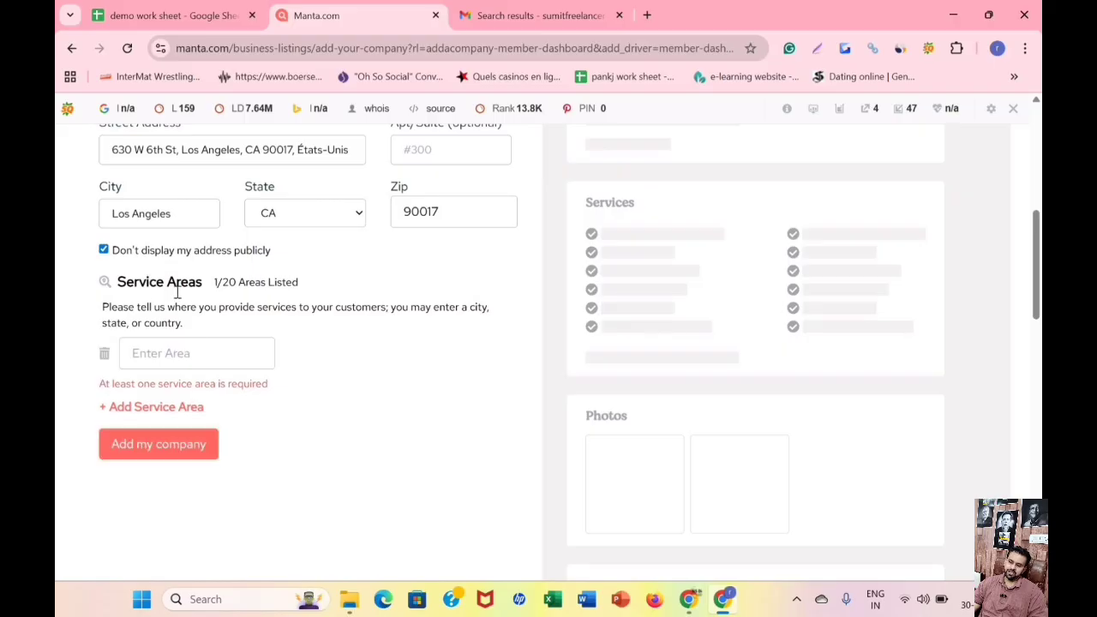
{"action": "left_click", "coordinate": [212, 360]}
{"action": "right_click", "coordinate": [226, 370]}
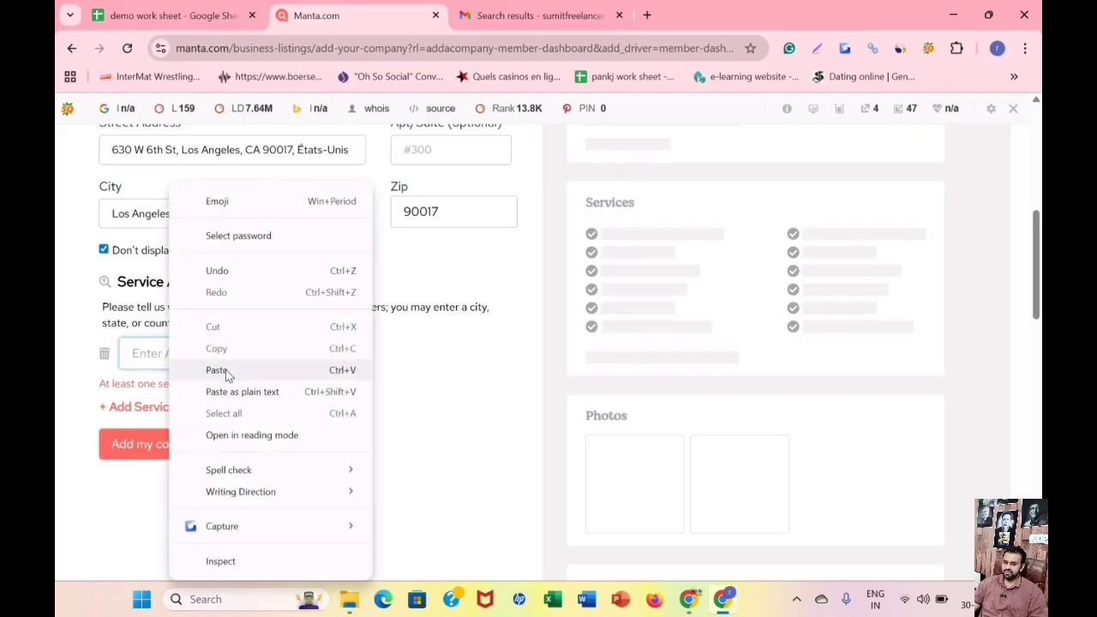
{"action": "left_click", "coordinate": [226, 372]}
{"action": "left_click", "coordinate": [178, 443]}
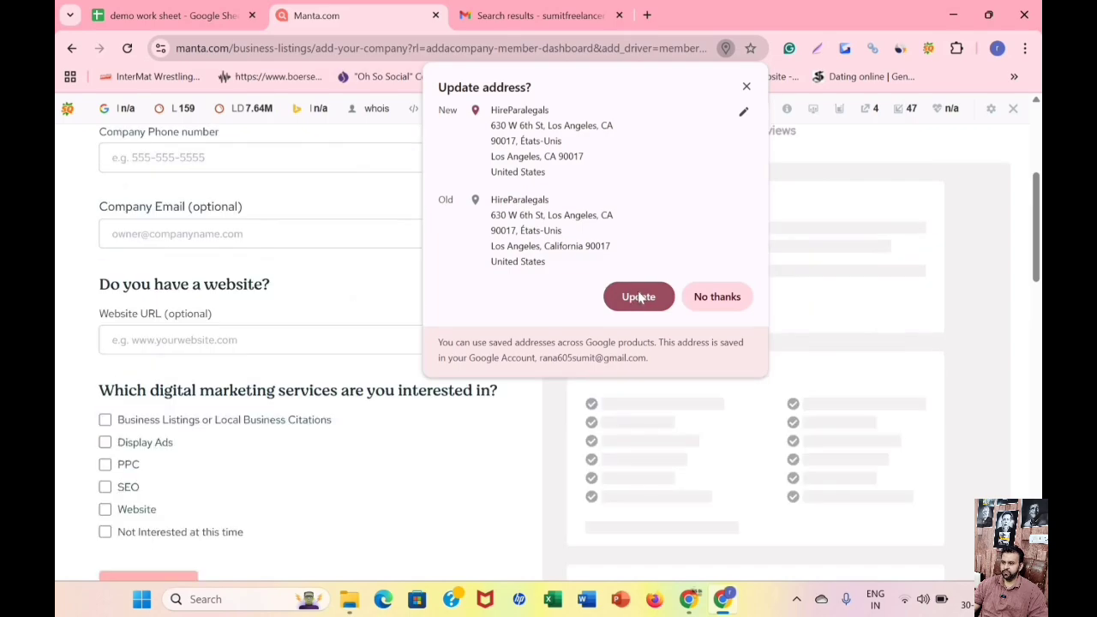
{"action": "left_click", "coordinate": [324, 332]}
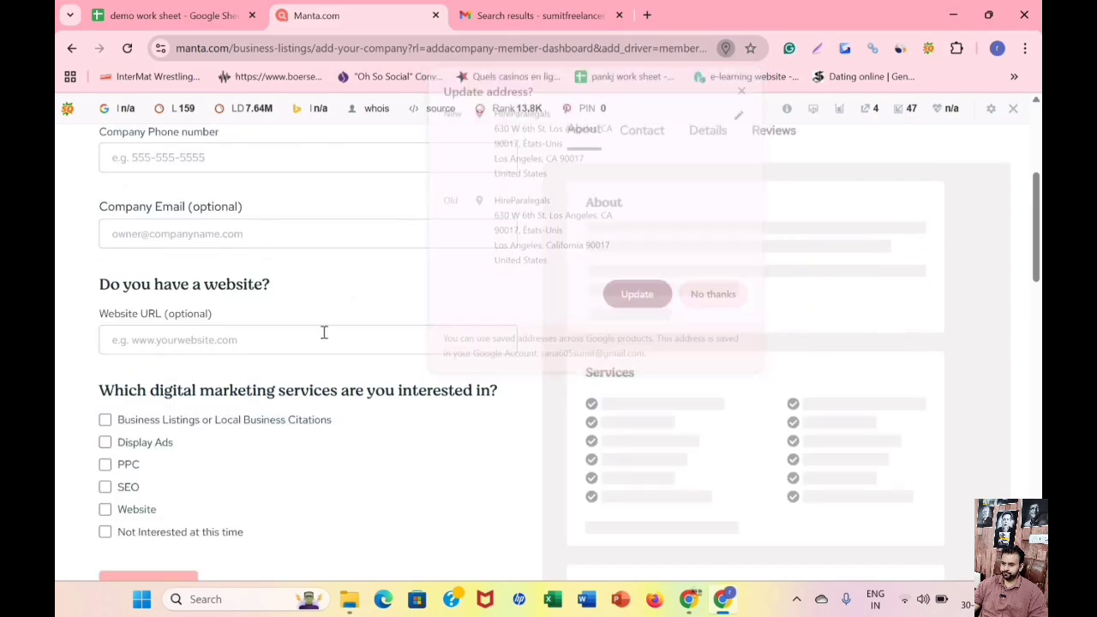
Fill the Company Email field of the Manta form with the business email copied from the demo work sheet.
{"action": "scroll", "coordinate": [199, 243], "scroll_direction": "up", "scroll_amount": 1}
{"action": "left_click", "coordinate": [203, 236]}
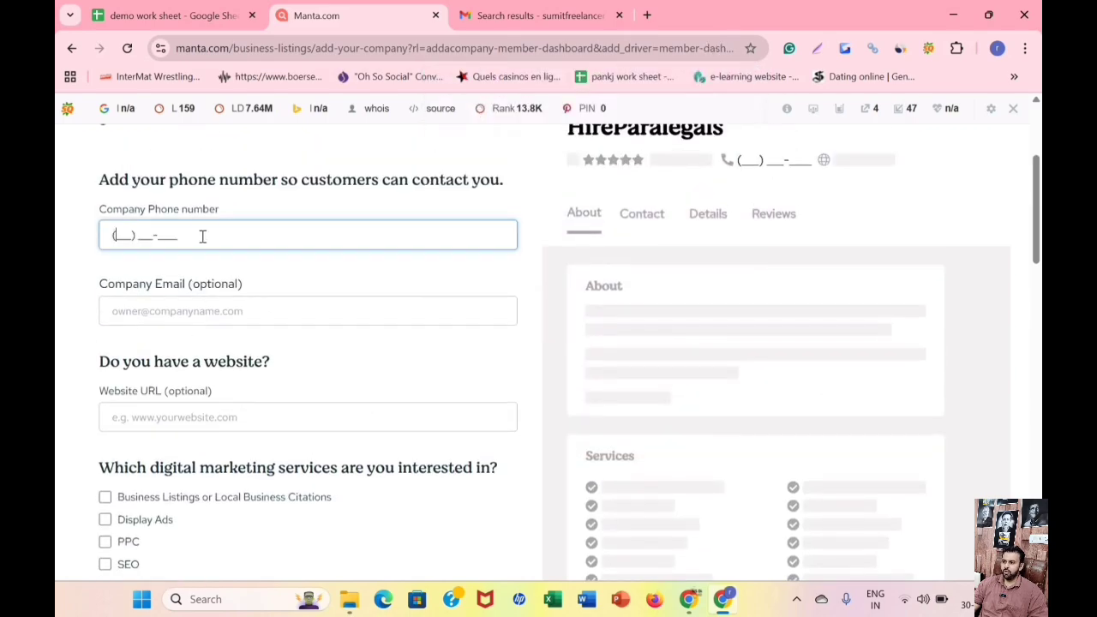
{"action": "left_click", "coordinate": [182, 15]}
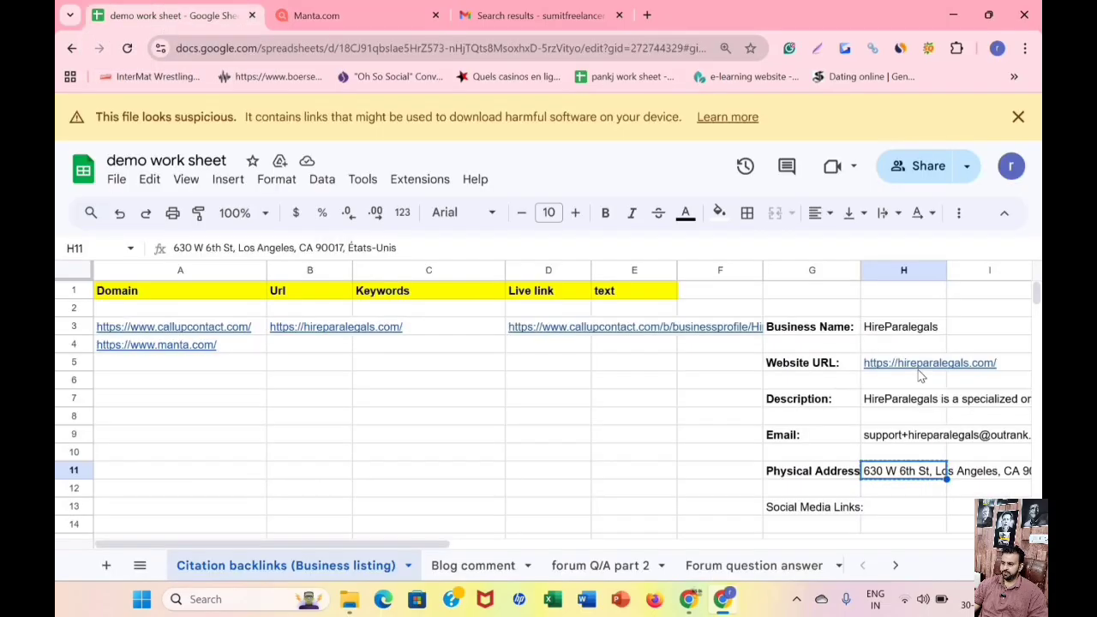
{"action": "scroll", "coordinate": [921, 377], "scroll_direction": "down", "scroll_amount": 3}
{"action": "scroll", "coordinate": [913, 389], "scroll_direction": "up", "scroll_amount": 3}
{"action": "right_click", "coordinate": [899, 438]}
{"action": "left_click", "coordinate": [828, 213]}
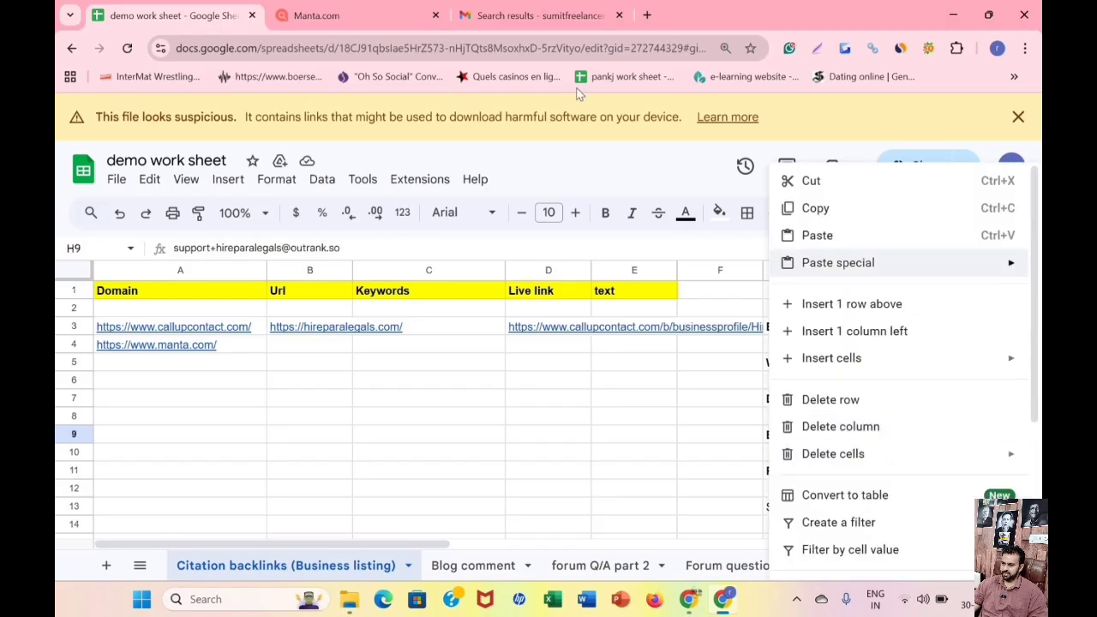
{"action": "left_click", "coordinate": [343, 9]}
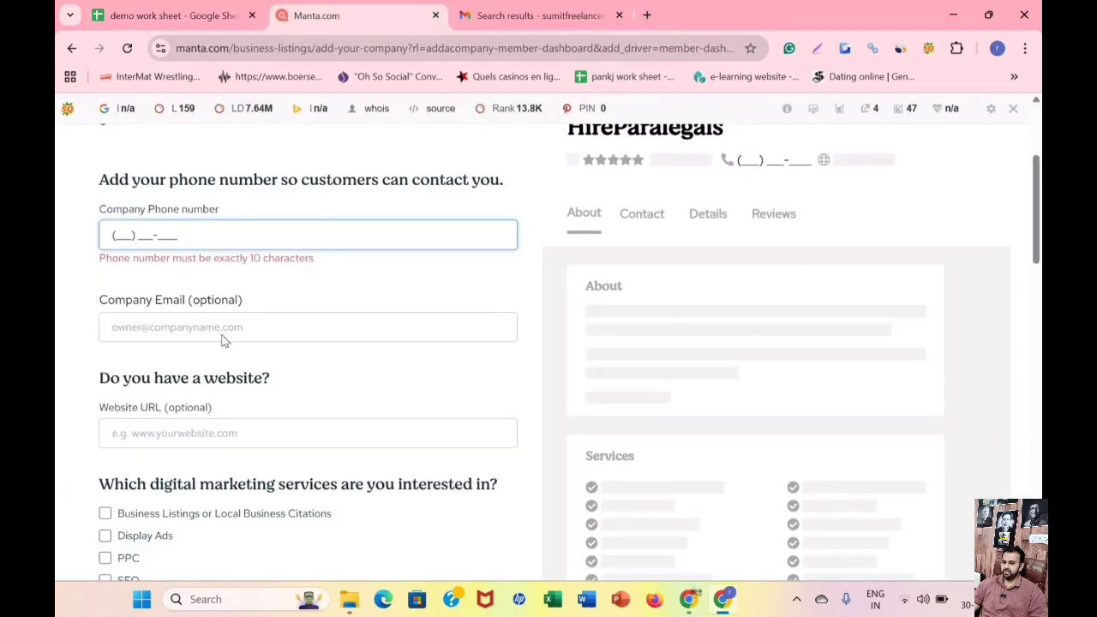
{"action": "left_click", "coordinate": [221, 335]}
{"action": "right_click", "coordinate": [223, 334]}
{"action": "left_click", "coordinate": [311, 351]}
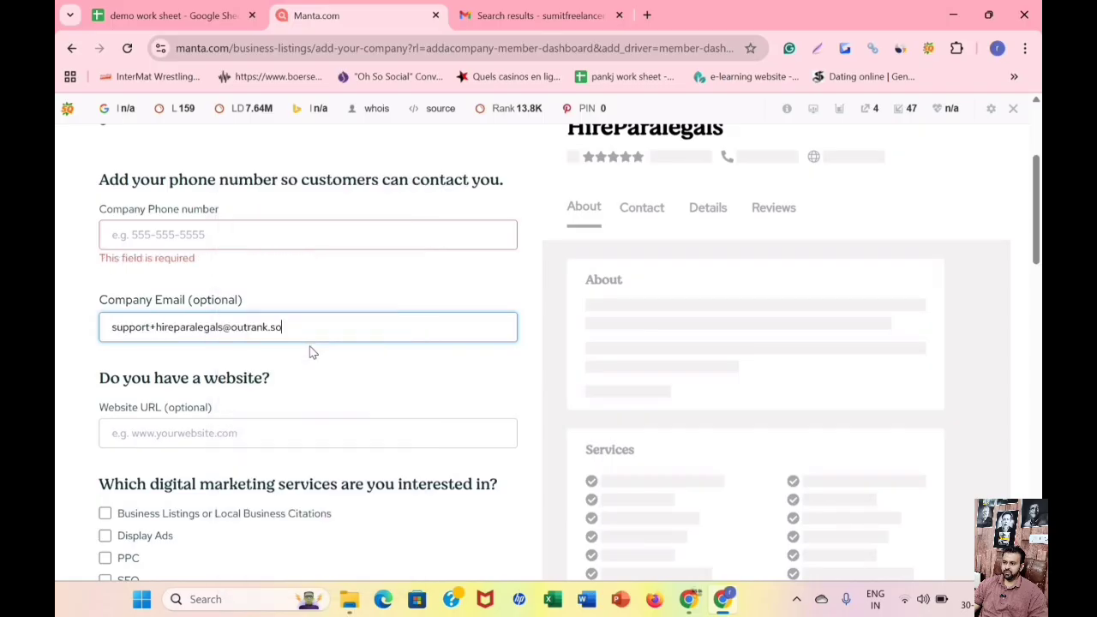
Check the work sheet for a company phone number, then search the web for a fake name generator in a new tab.
{"action": "scroll", "coordinate": [308, 356], "scroll_direction": "down", "scroll_amount": 1}
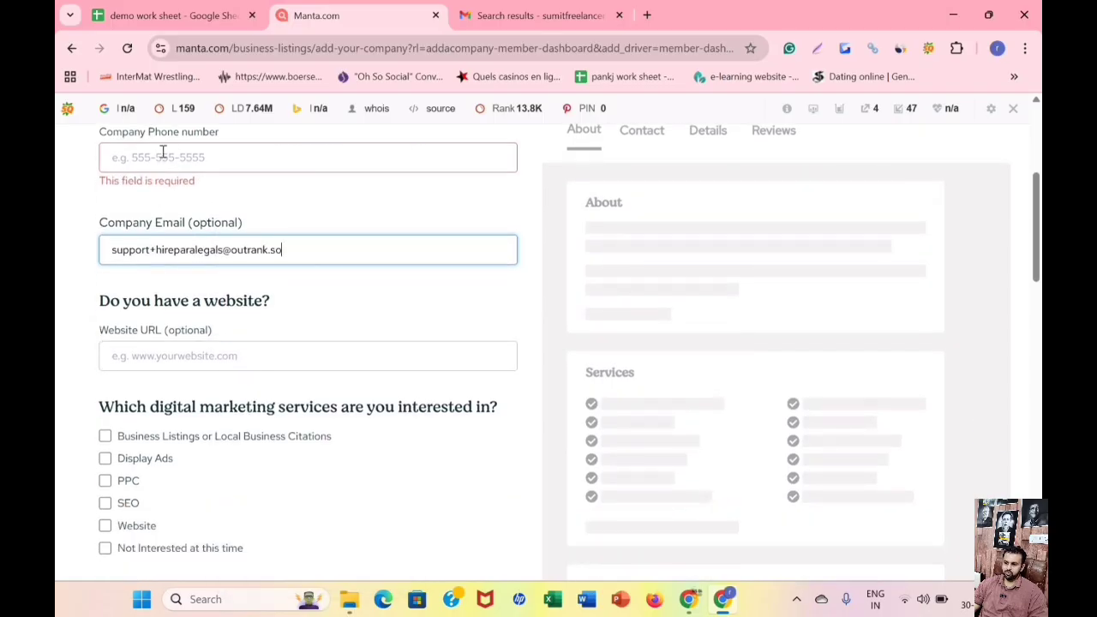
{"action": "left_click", "coordinate": [163, 154]}
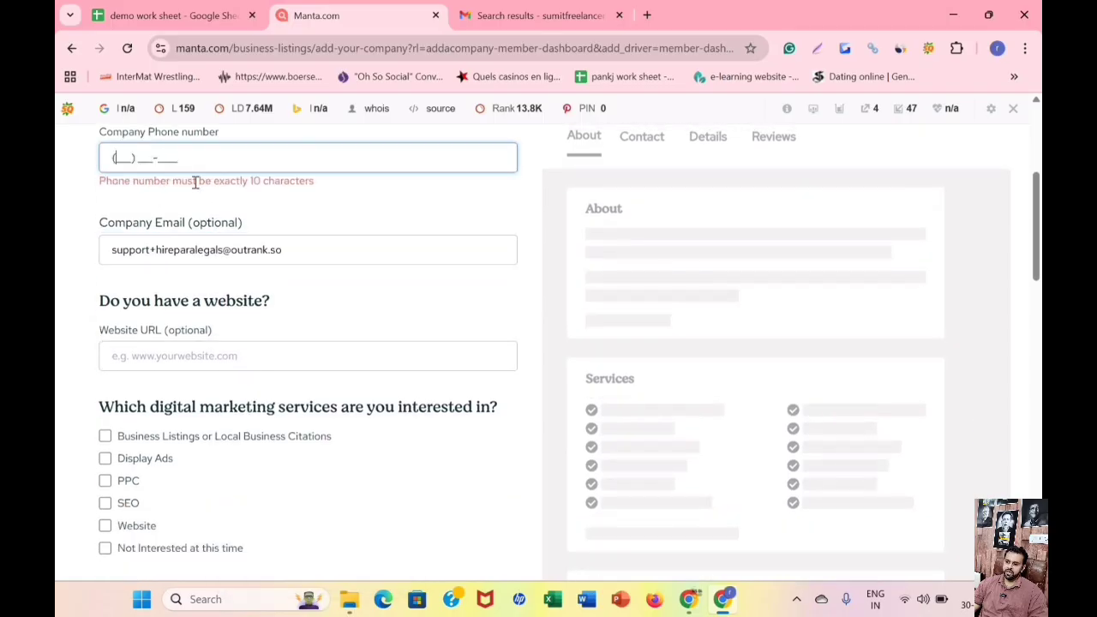
{"action": "left_click", "coordinate": [174, 15]}
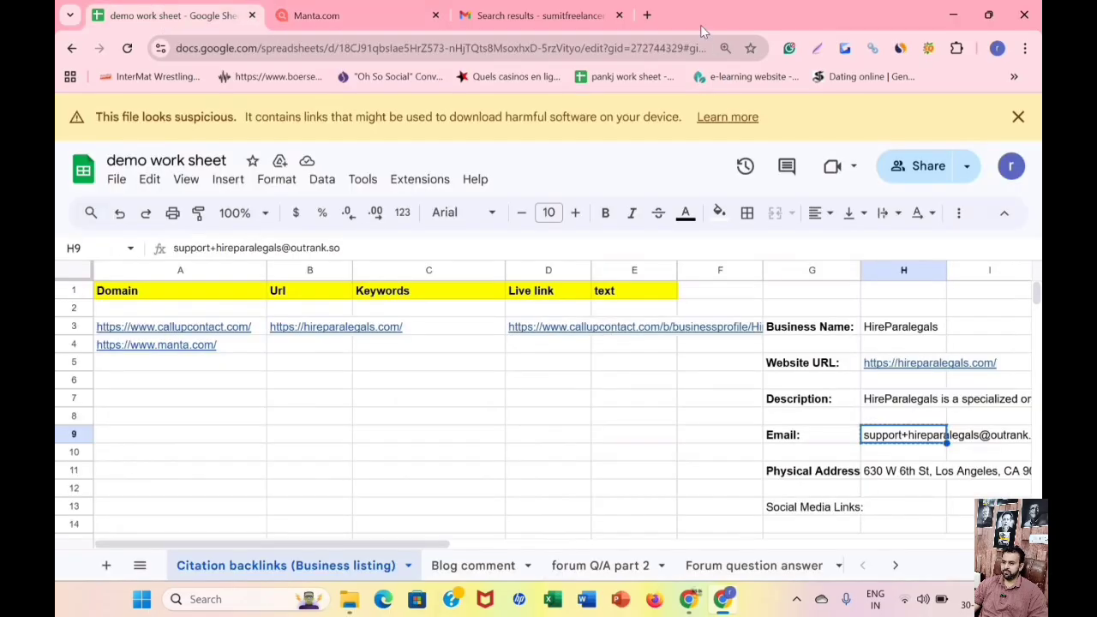
{"action": "left_click", "coordinate": [648, 12]}
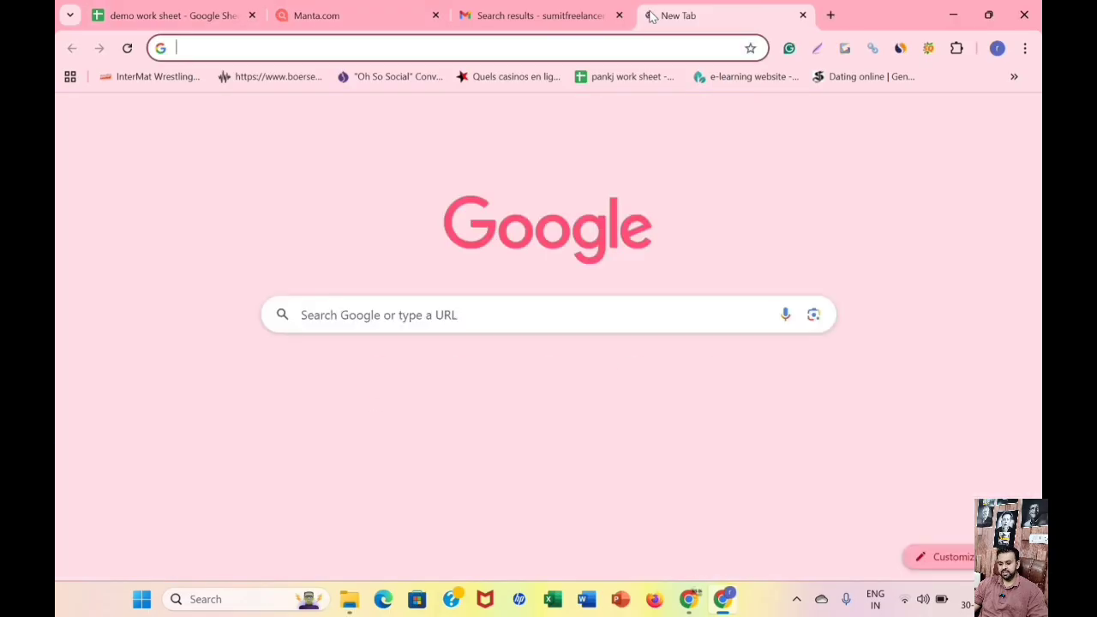
{"action": "type", "text": "fake"}
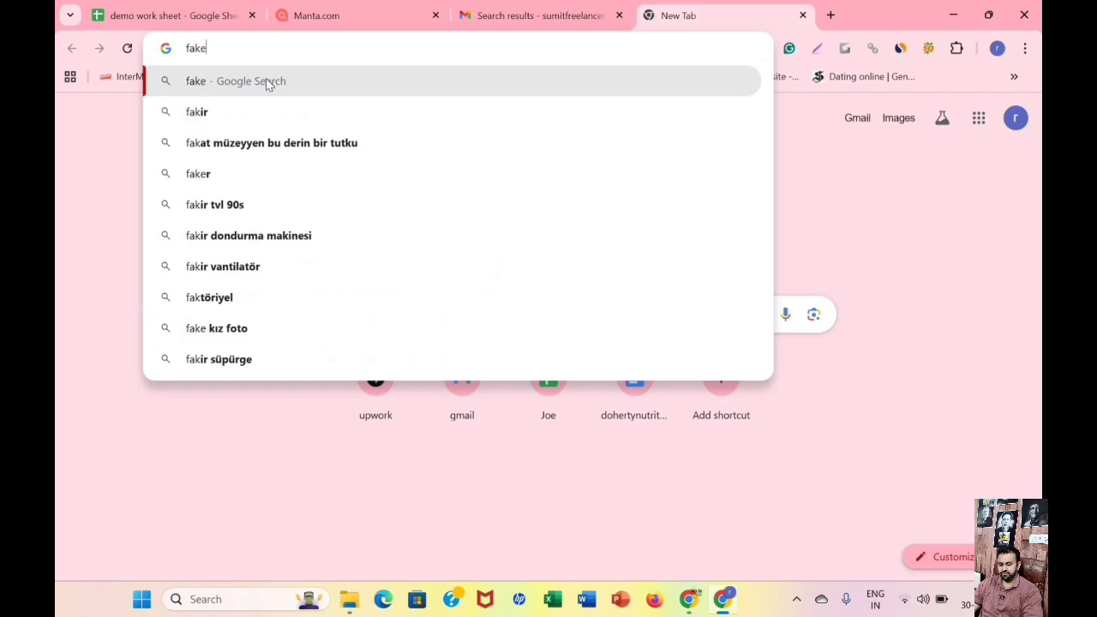
{"action": "type", "text": " nm"}
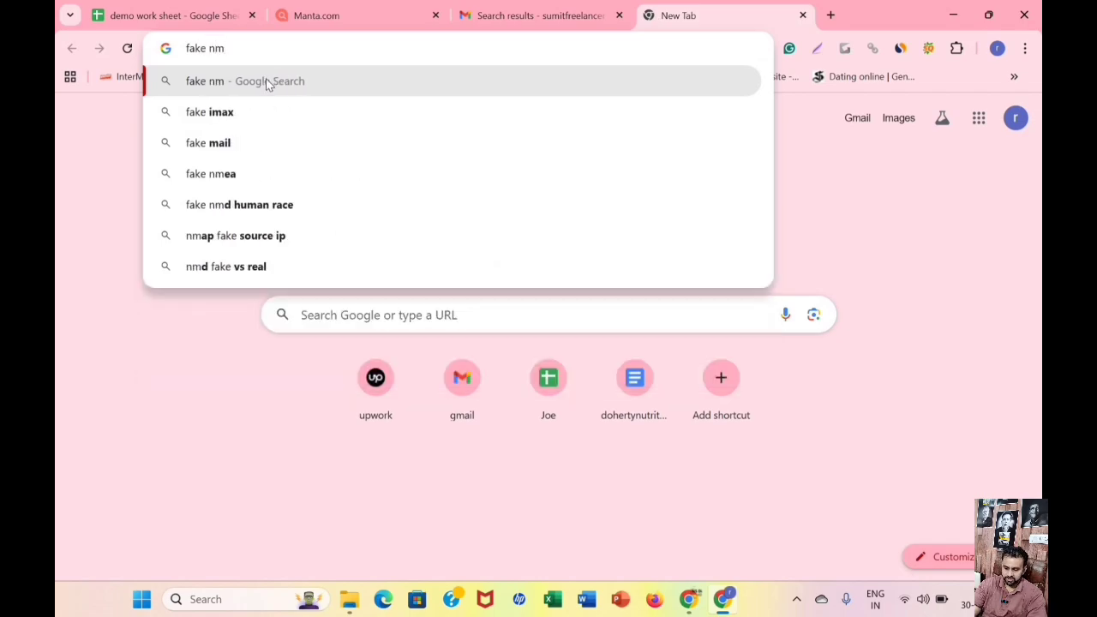
{"action": "key", "text": "BackSpace"}
{"action": "type", "text": "ame genrator"}
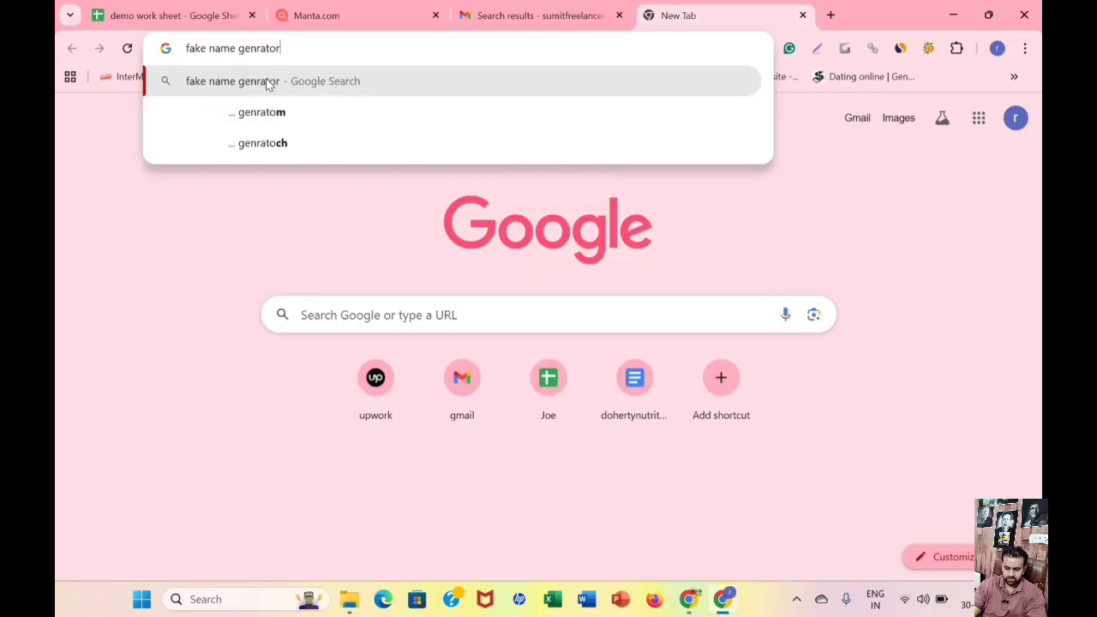
{"action": "key", "text": "Return"}
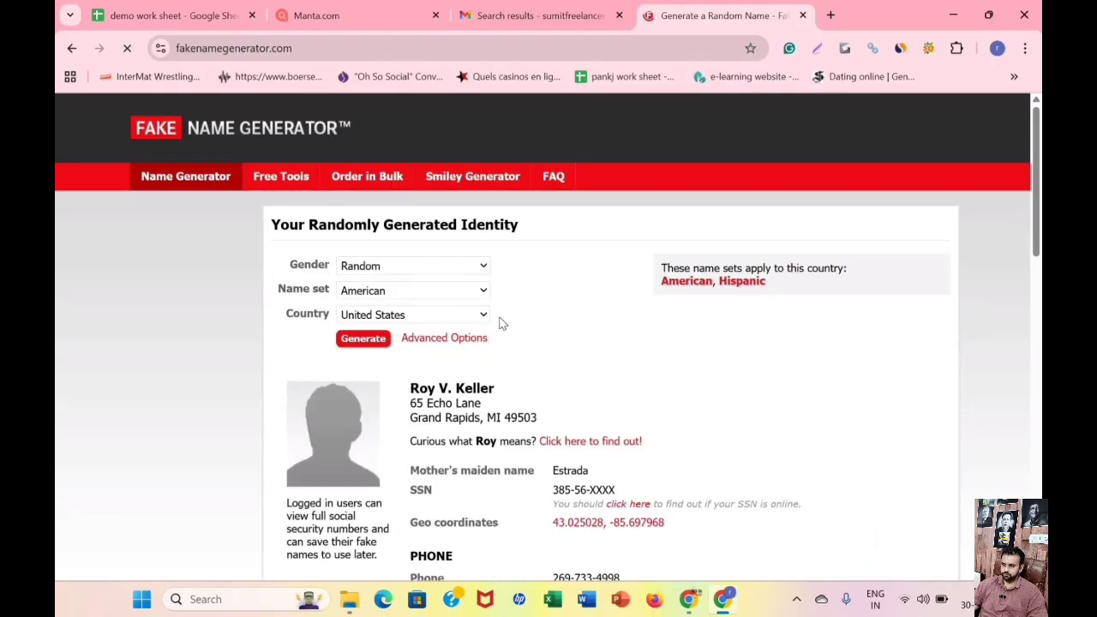
Copy the generated identity's phone number from Fake Name Generator into the Company Phone number field on Manta.
{"action": "scroll", "coordinate": [410, 248], "scroll_direction": "down", "scroll_amount": 1}
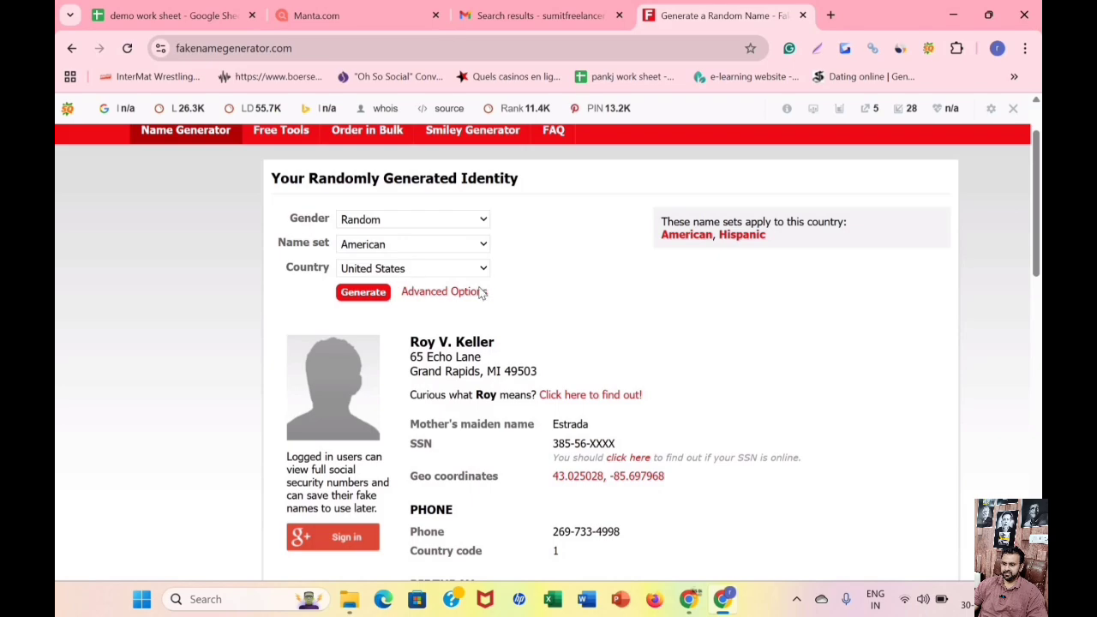
{"action": "scroll", "coordinate": [631, 316], "scroll_direction": "down", "scroll_amount": 5}
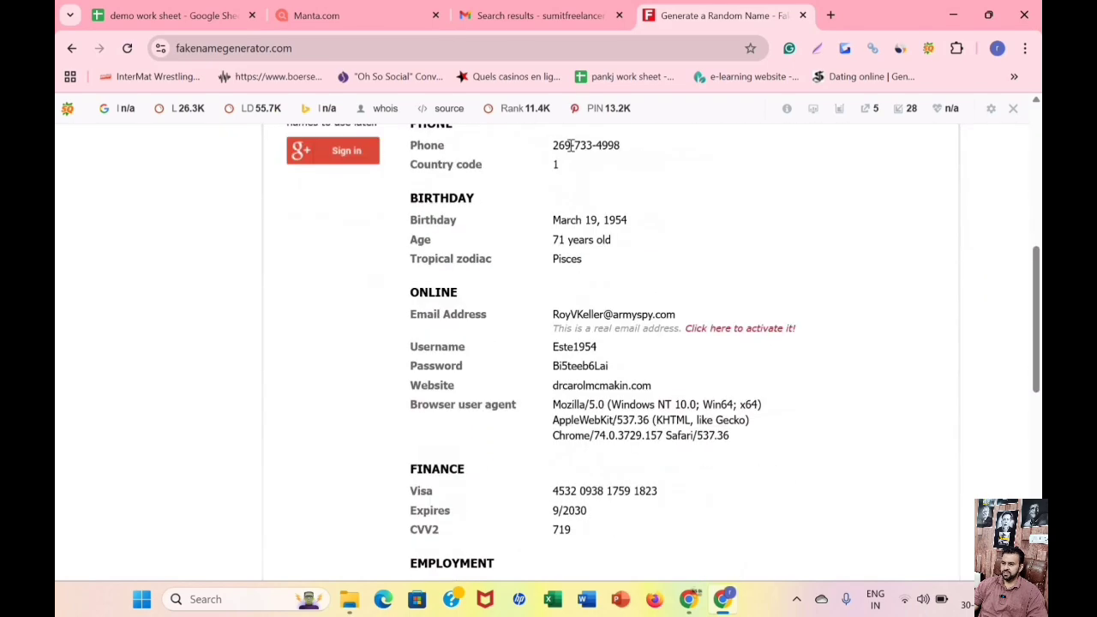
{"action": "left_click_drag", "start_coordinate": [553, 145], "coordinate": [619, 145]}
{"action": "right_click", "coordinate": [569, 148]}
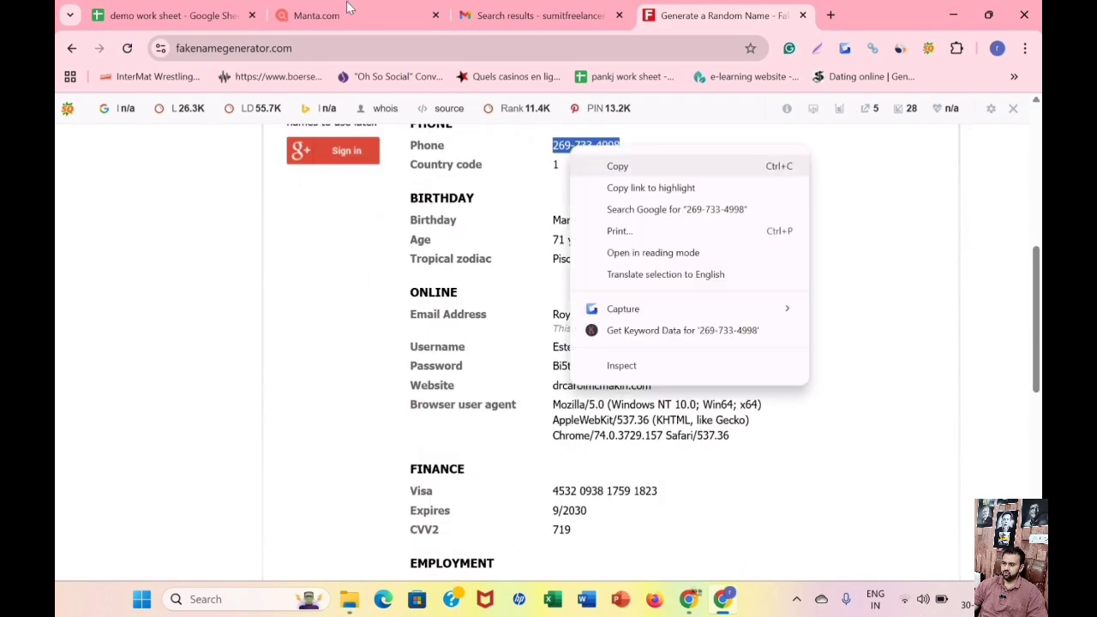
{"action": "left_click", "coordinate": [600, 164]}
{"action": "key", "text": "ctrl+2"}
{"action": "scroll", "coordinate": [194, 248], "scroll_direction": "up", "scroll_amount": 1}
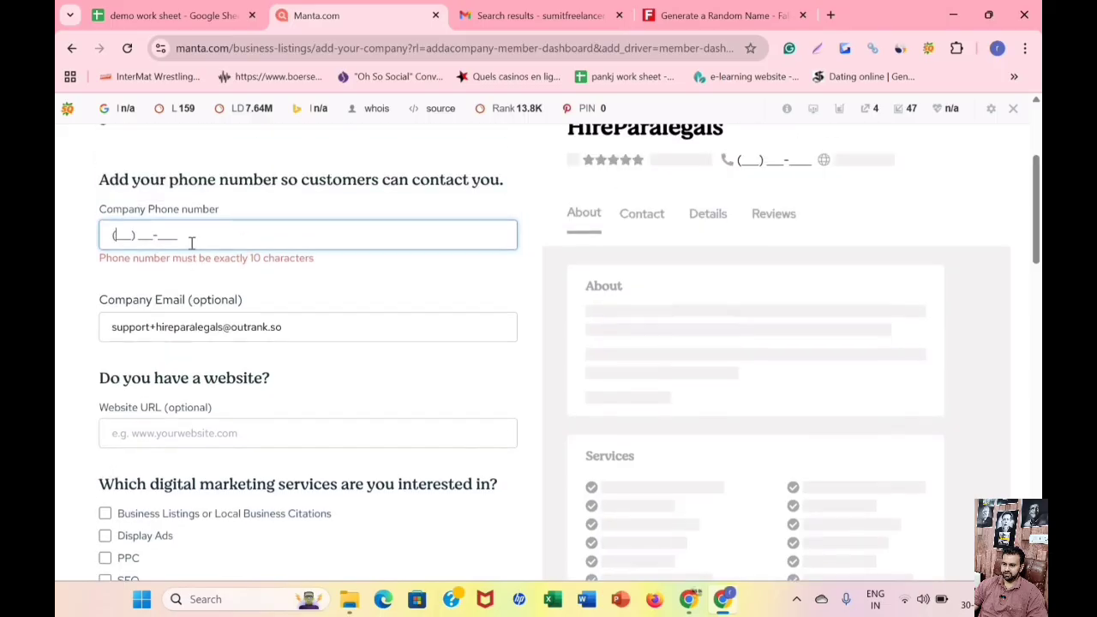
{"action": "triple_click", "coordinate": [192, 241]}
{"action": "right_click", "coordinate": [192, 242]}
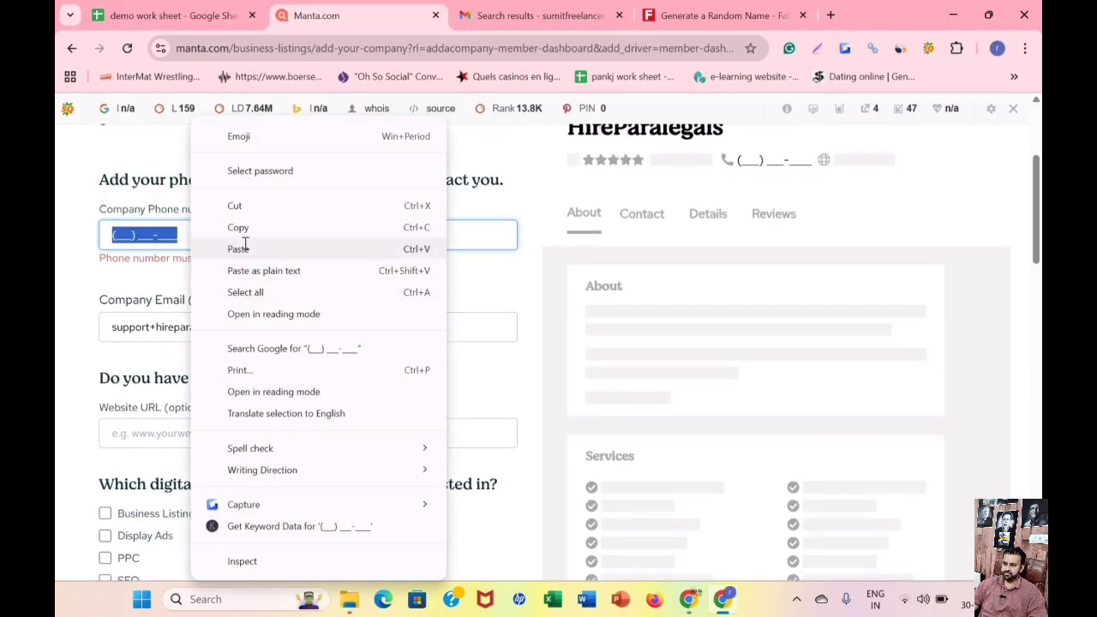
{"action": "left_click", "coordinate": [240, 248]}
{"action": "scroll", "coordinate": [163, 266], "scroll_direction": "down", "scroll_amount": 2}
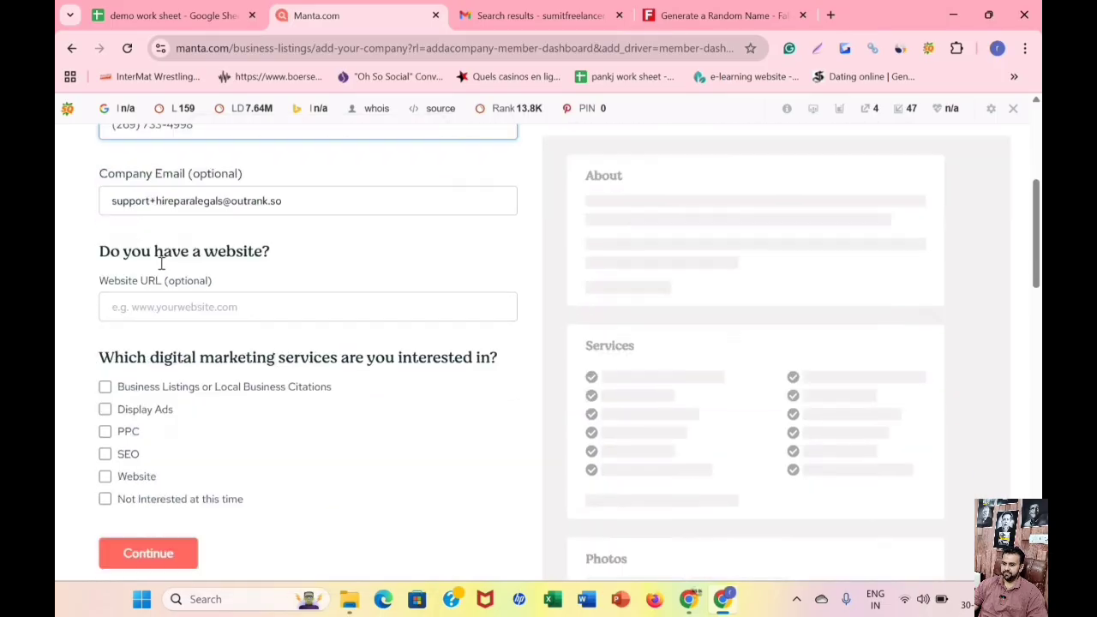
{"action": "left_click", "coordinate": [163, 263]}
{"action": "key", "text": "ctrl+shift+Tab"}
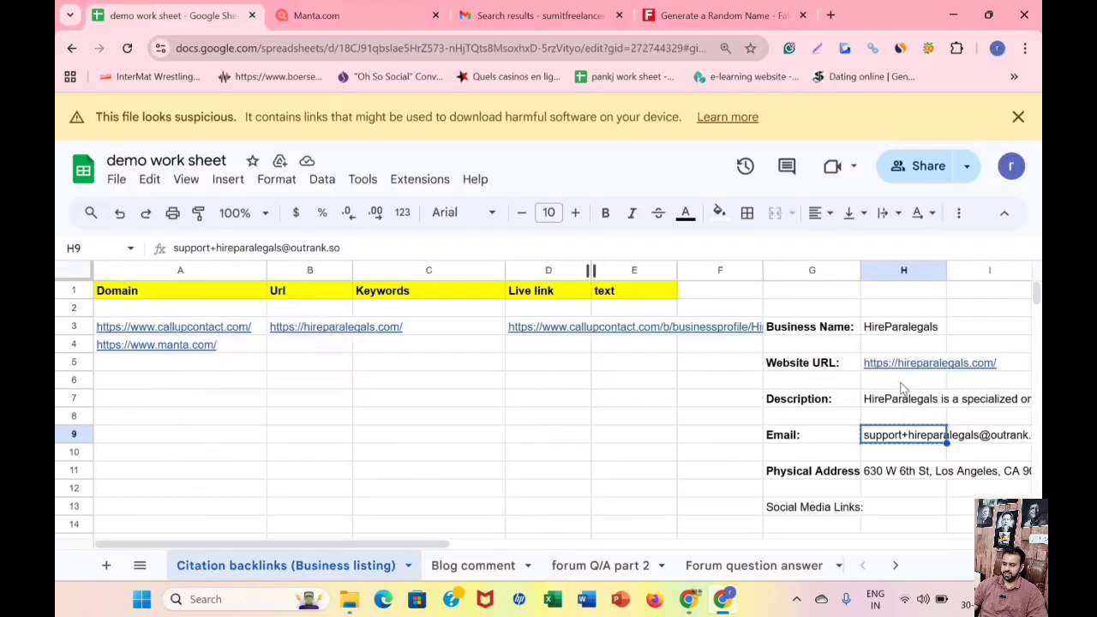
{"action": "right_click", "coordinate": [895, 366]}
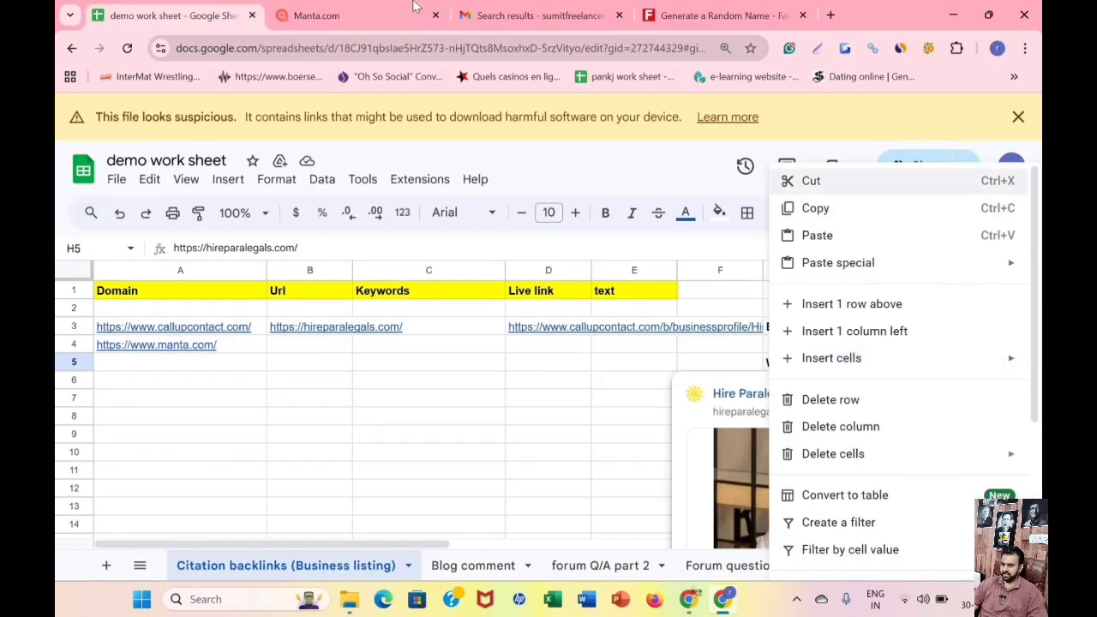
{"action": "left_click", "coordinate": [822, 208]}
{"action": "key", "text": "ctrl+Tab"}
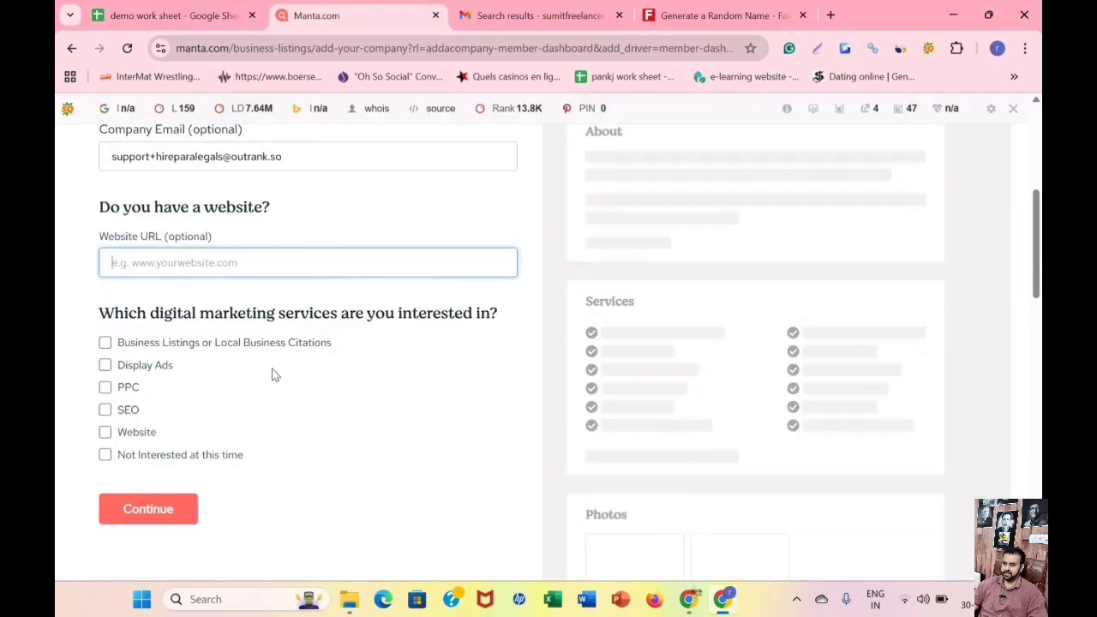
{"action": "right_click", "coordinate": [209, 262]}
{"action": "left_click", "coordinate": [276, 368]}
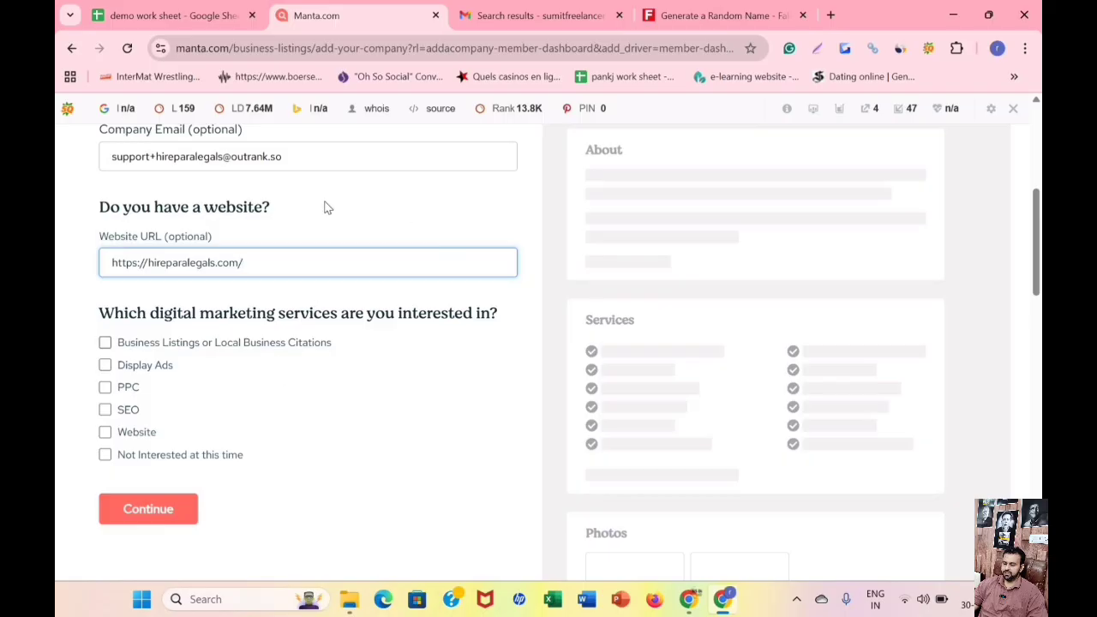
Mark the digital marketing services question as "Not Interested at this time" and continue to the business category page.
{"action": "scroll", "coordinate": [345, 263], "scroll_direction": "down", "scroll_amount": 1}
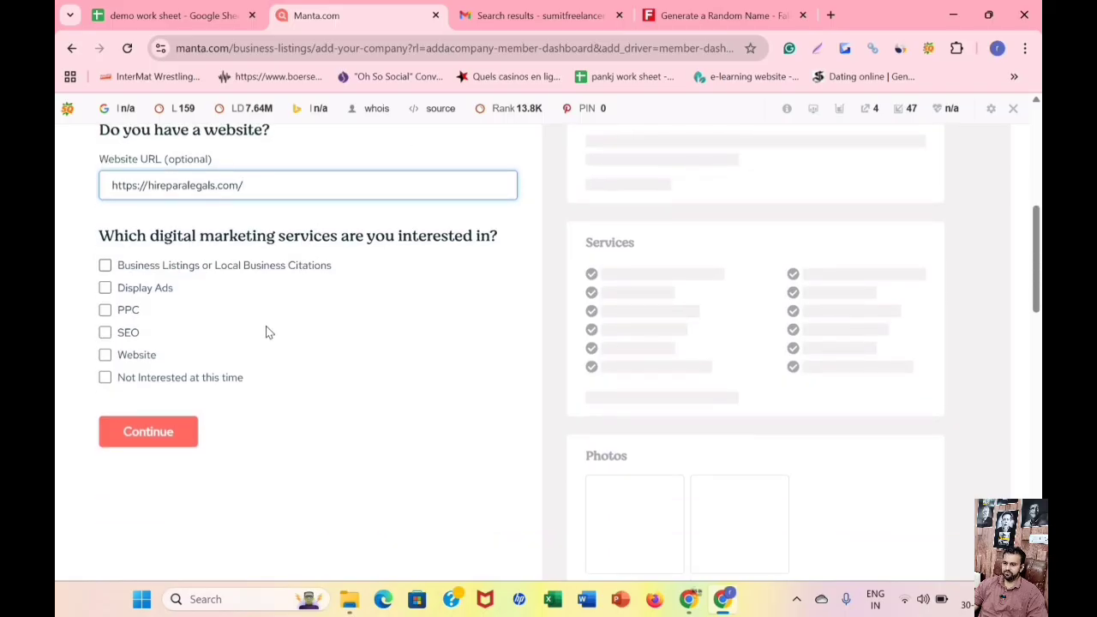
{"action": "scroll", "coordinate": [69, 204], "scroll_direction": "down", "scroll_amount": 1}
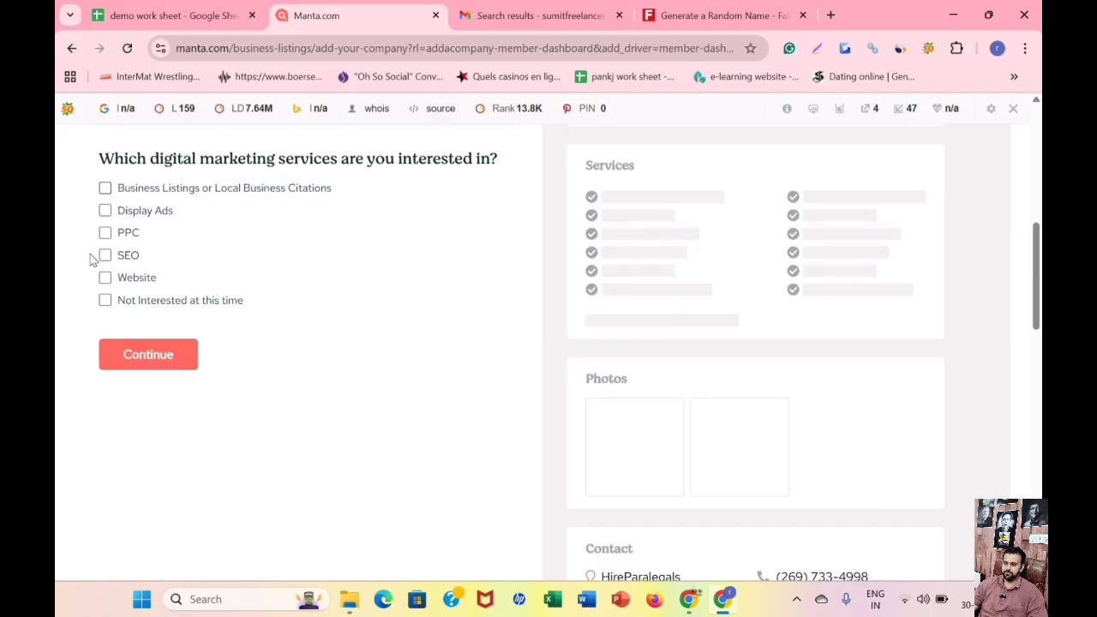
{"action": "left_click", "coordinate": [105, 301]}
{"action": "left_click", "coordinate": [146, 347]}
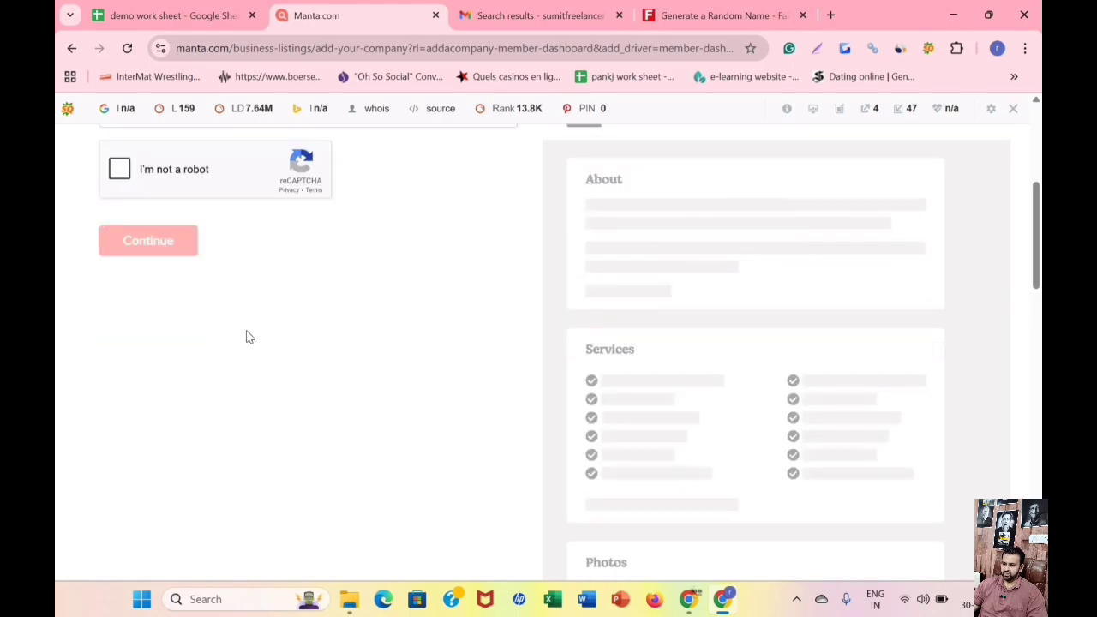
Open the HireParalegals website from the work sheet and review what kind of business it is for the category choice.
{"action": "scroll", "coordinate": [246, 337], "scroll_direction": "up", "scroll_amount": 1}
{"action": "scroll", "coordinate": [247, 337], "scroll_direction": "up", "scroll_amount": 3}
{"action": "scroll", "coordinate": [220, 351], "scroll_direction": "down", "scroll_amount": 1}
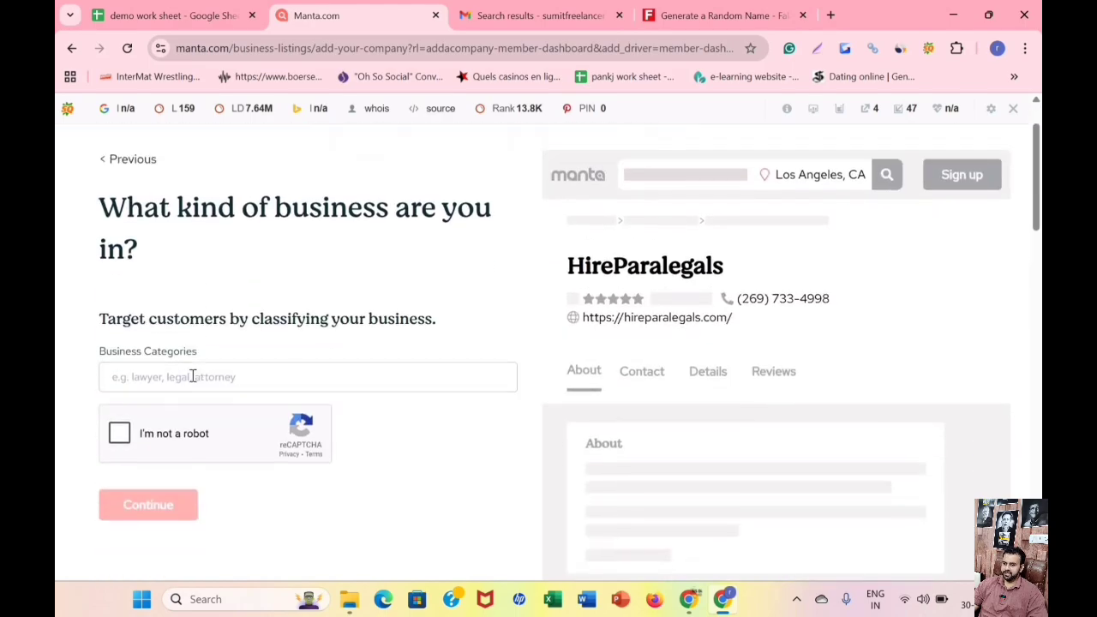
{"action": "left_click", "coordinate": [192, 377]}
{"action": "key", "text": "ctrl+shift+Tab"}
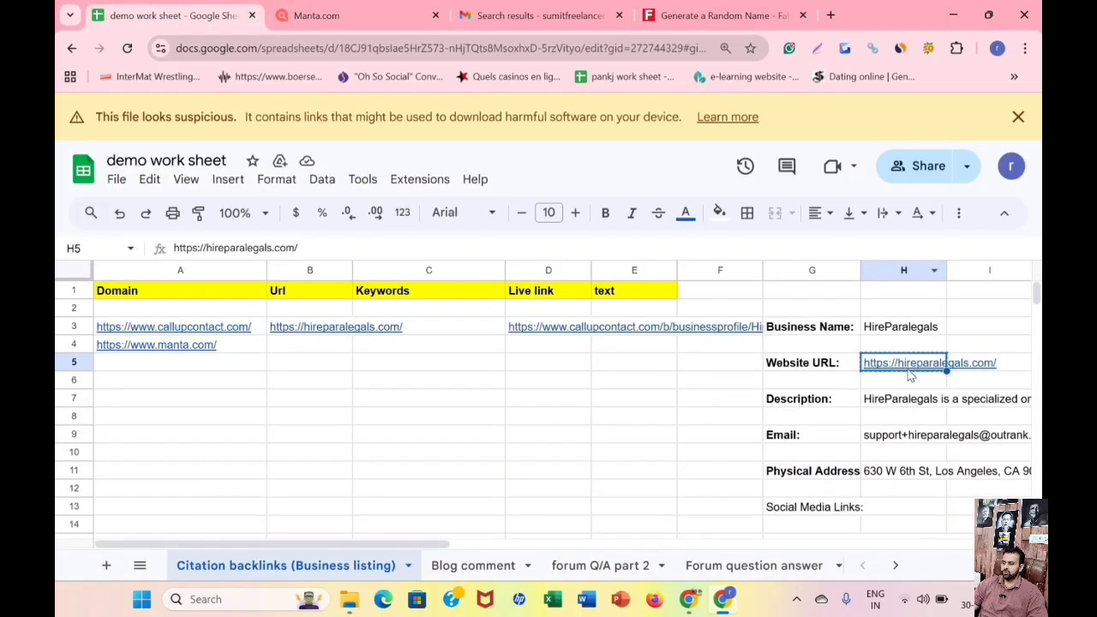
{"action": "left_click", "coordinate": [900, 369]}
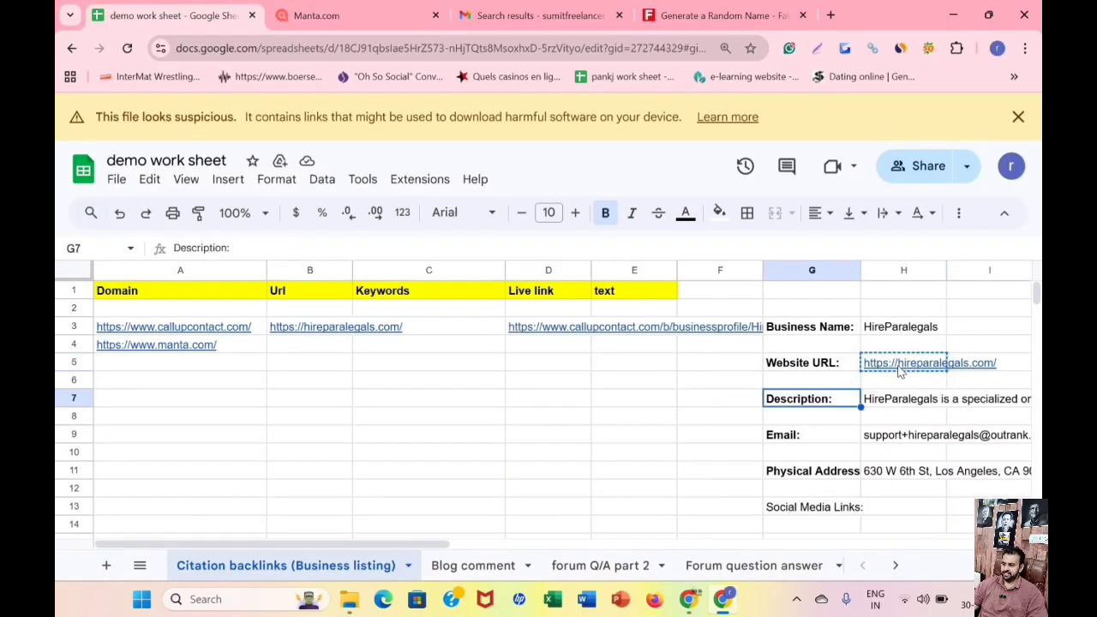
{"action": "left_click", "coordinate": [774, 393]}
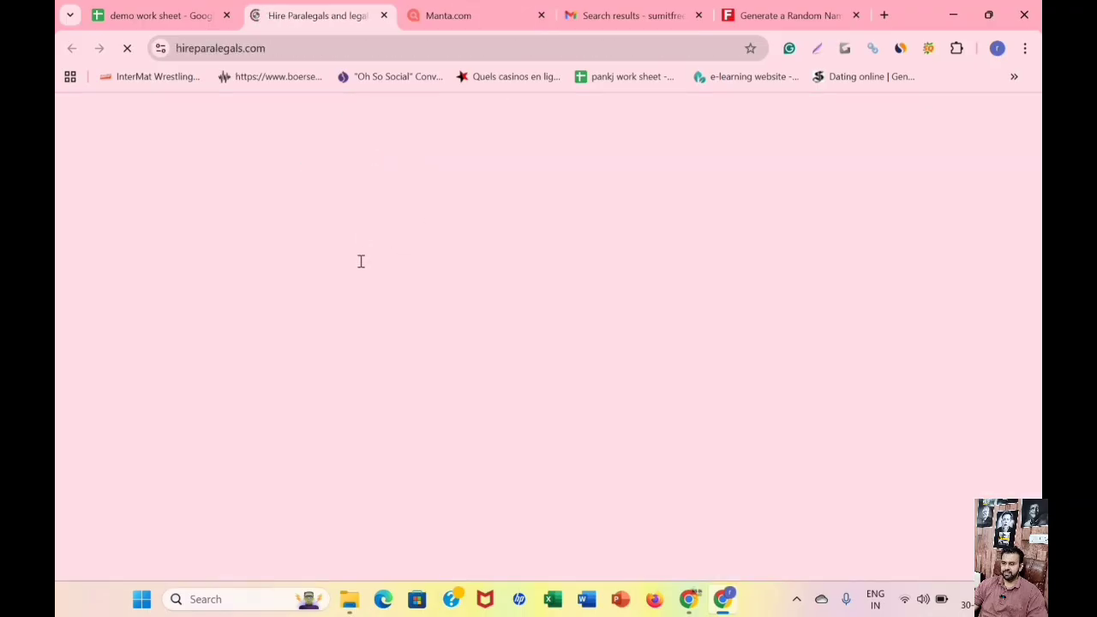
{"action": "scroll", "coordinate": [286, 259], "scroll_direction": "down", "scroll_amount": 3}
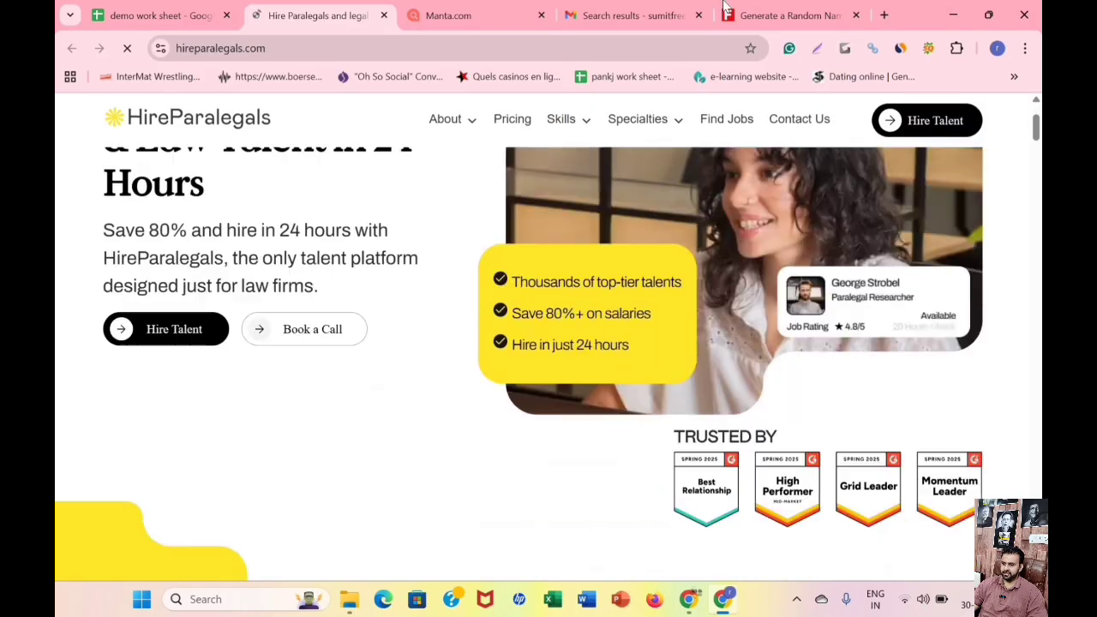
Search Manta's business categories for "legal" and choose Malpractice Attorneys and Lawyers.
{"action": "left_click", "coordinate": [456, 12]}
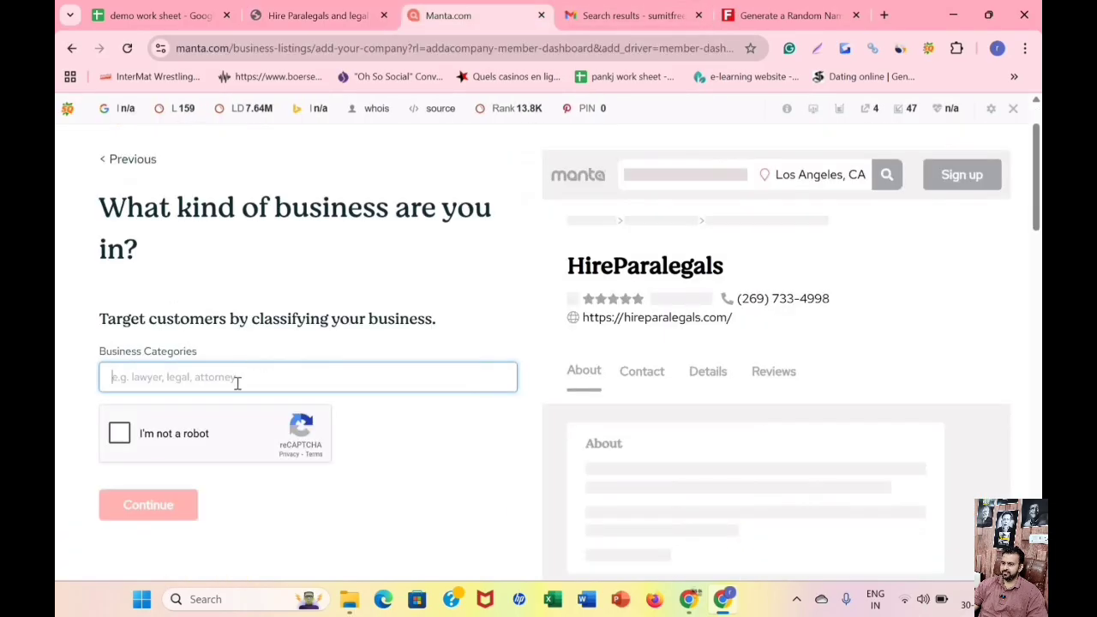
{"action": "type", "text": "legal"}
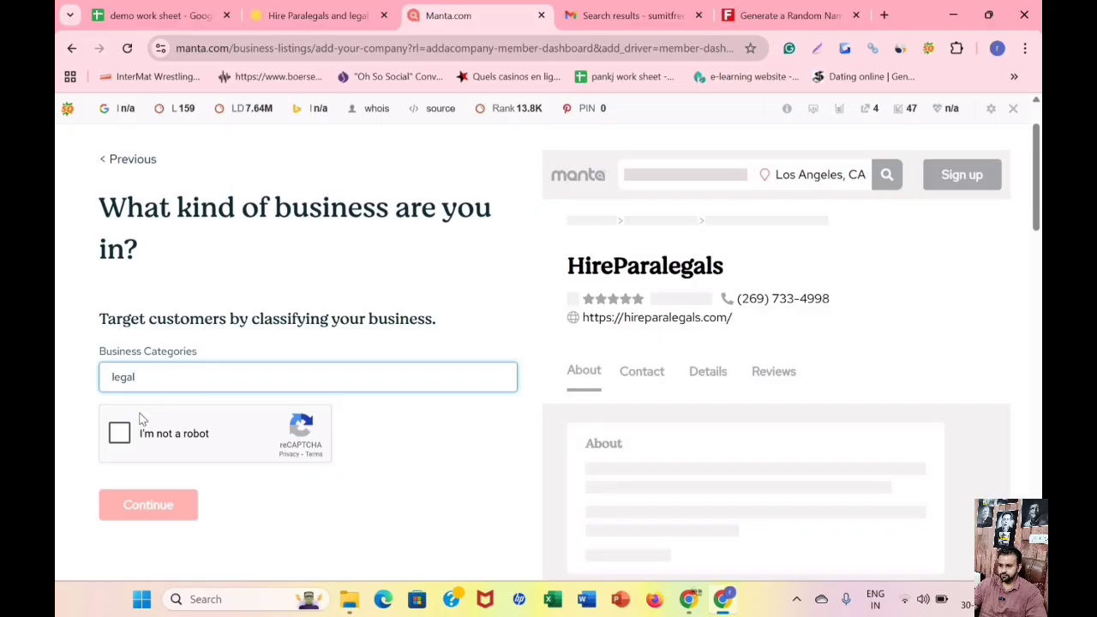
{"action": "left_click", "coordinate": [124, 441]}
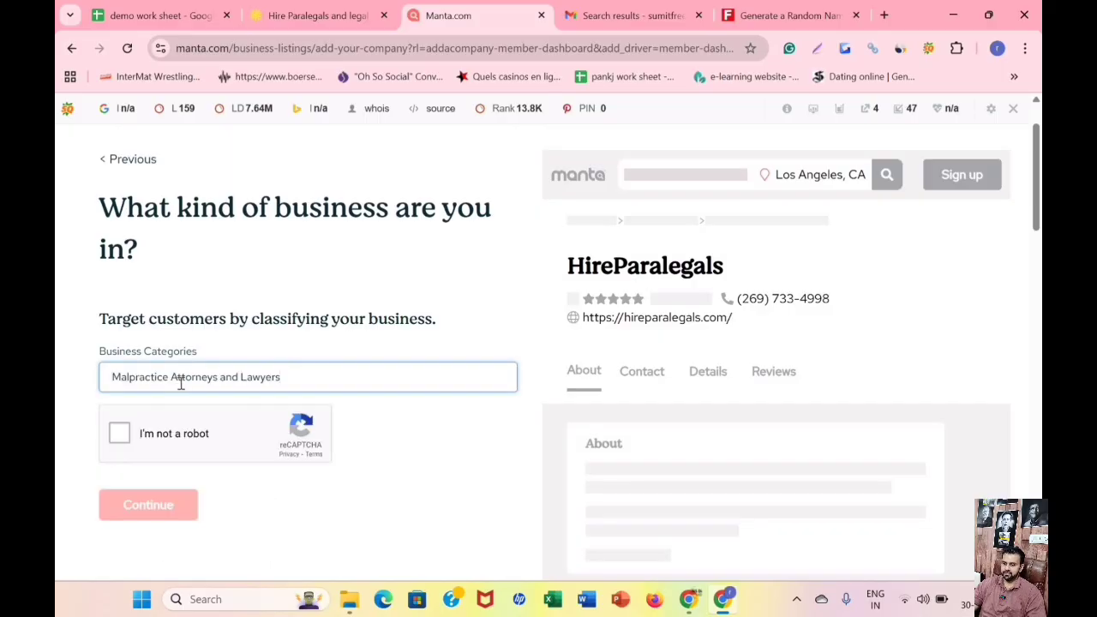
Replace the business category with Law Firms and Law Offices, complete the robot check and submit the Manta listing.
{"action": "triple_click", "coordinate": [181, 382]}
{"action": "type", "text": "law"}
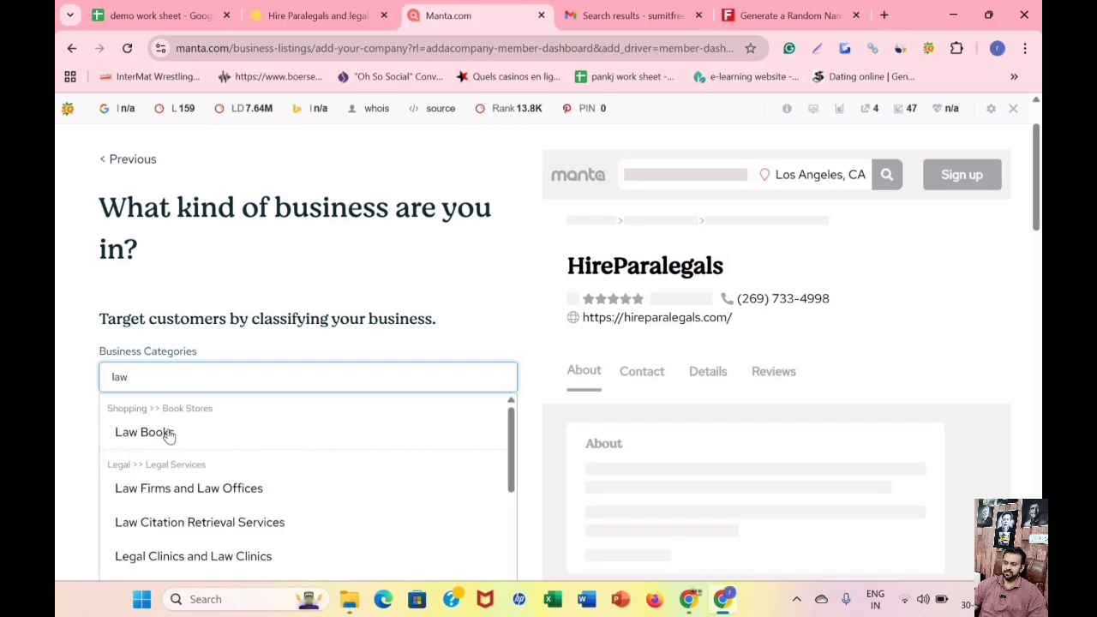
{"action": "left_click", "coordinate": [159, 472]}
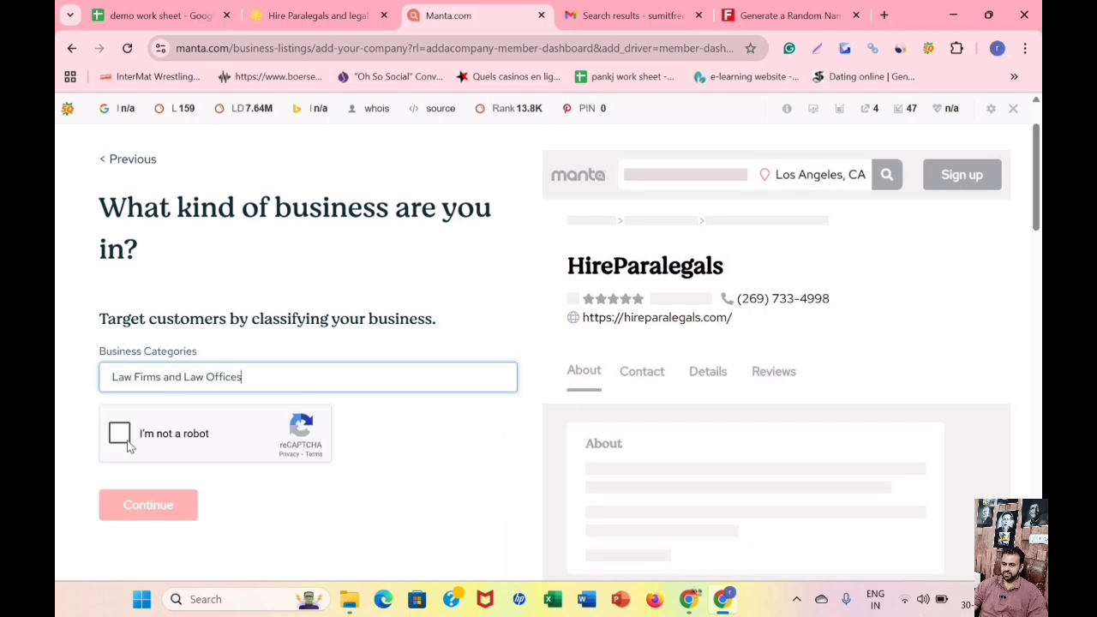
{"action": "left_click", "coordinate": [125, 440]}
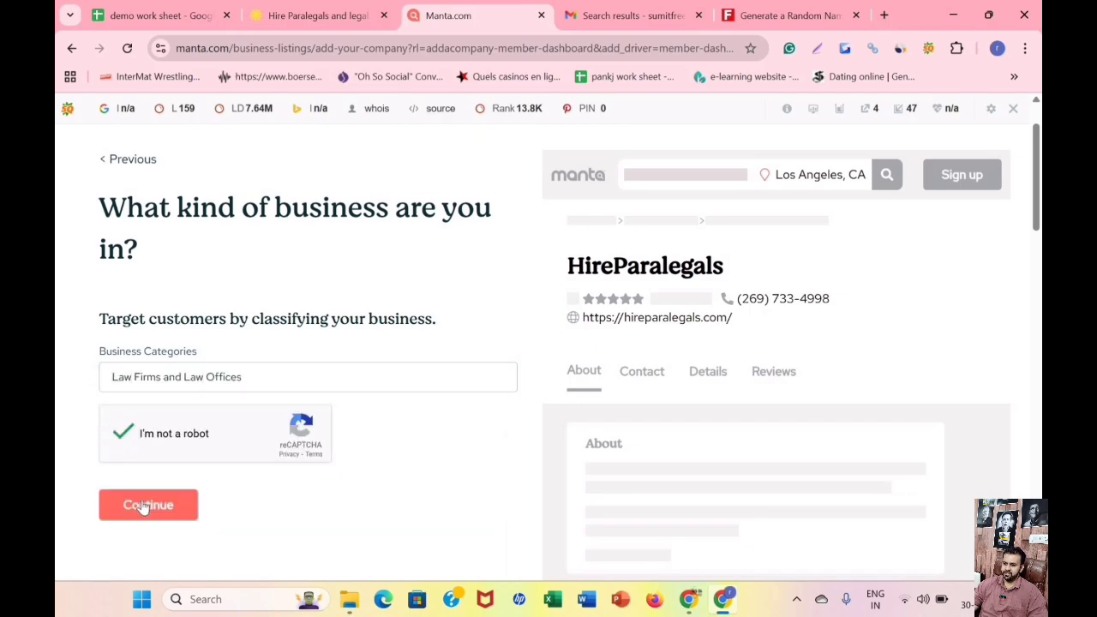
{"action": "left_click", "coordinate": [148, 504]}
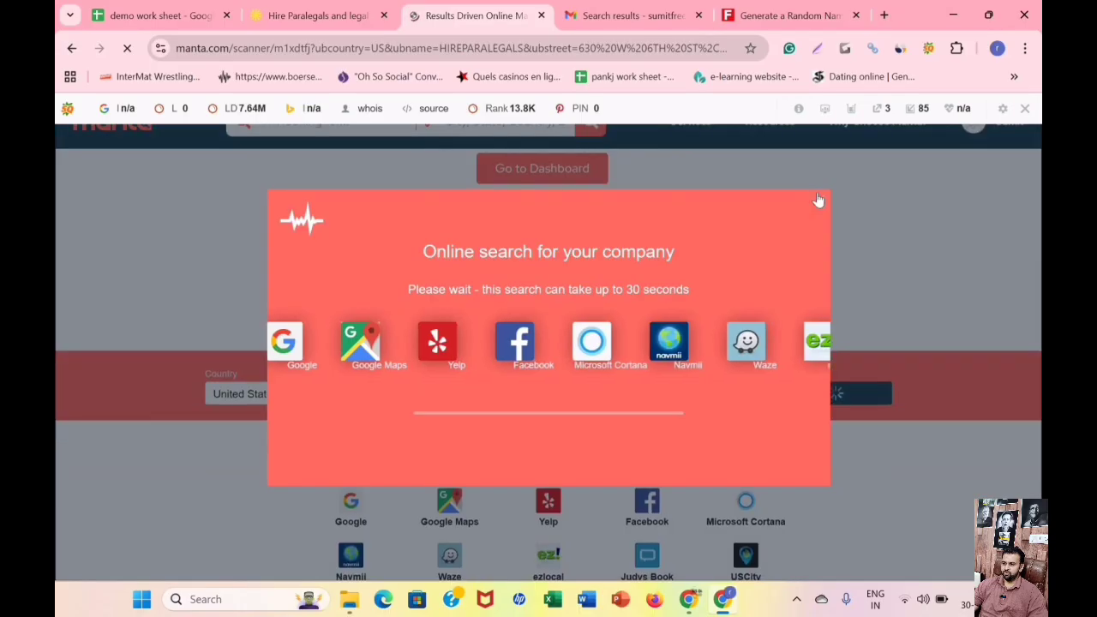
Go to the Manta member dashboard and open the public company page for HireParalegals.
{"action": "scroll", "coordinate": [556, 265], "scroll_direction": "up", "scroll_amount": 1}
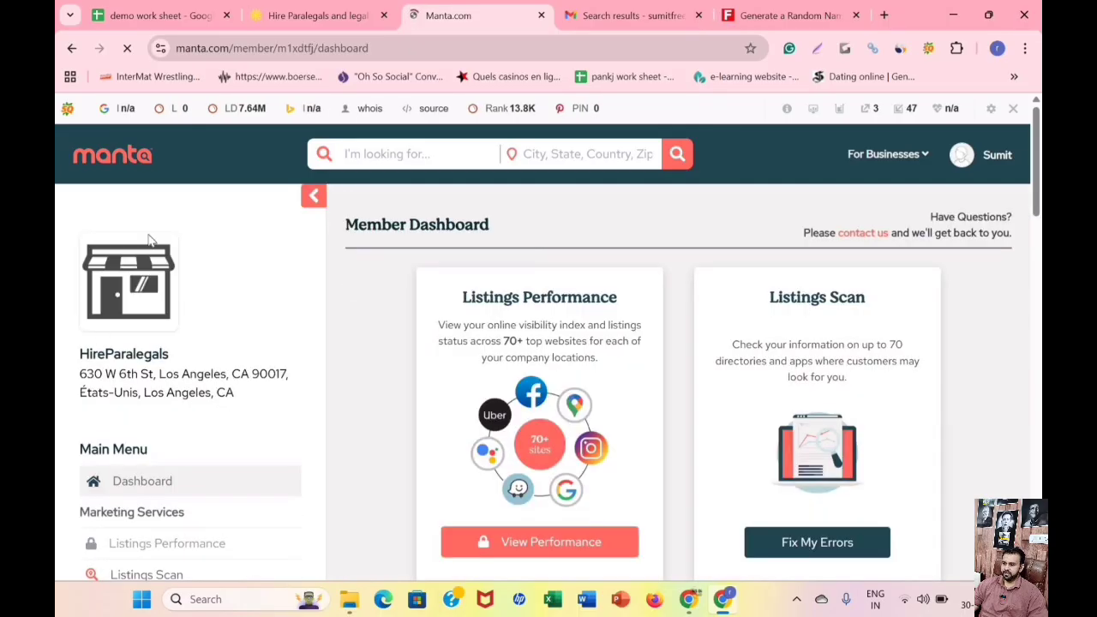
{"action": "scroll", "coordinate": [103, 297], "scroll_direction": "down", "scroll_amount": 1}
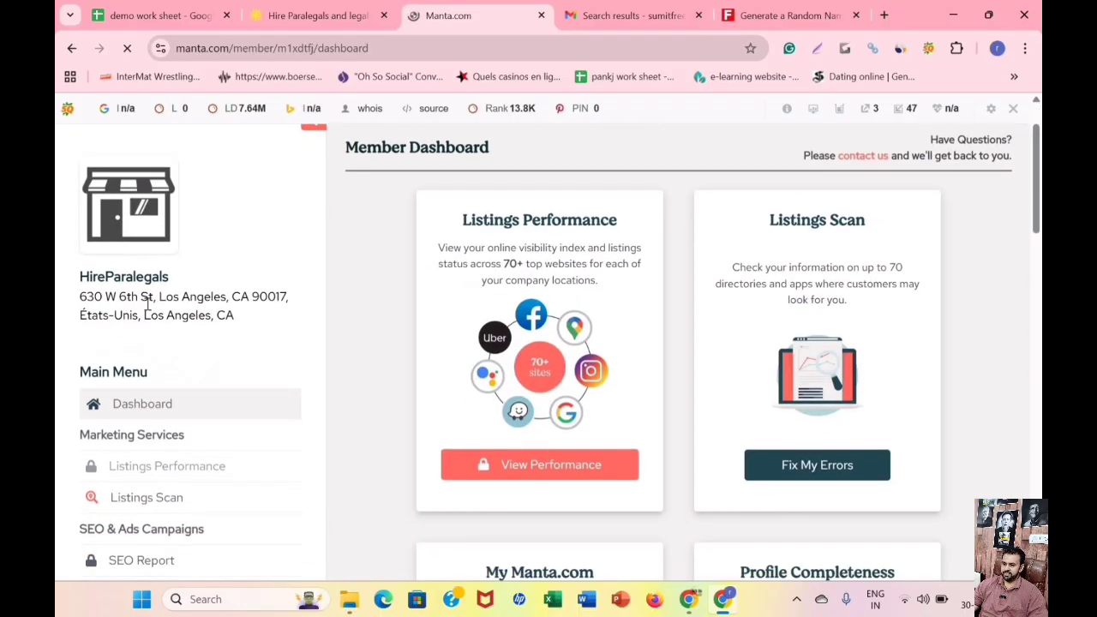
{"action": "scroll", "coordinate": [525, 340], "scroll_direction": "down", "scroll_amount": 1}
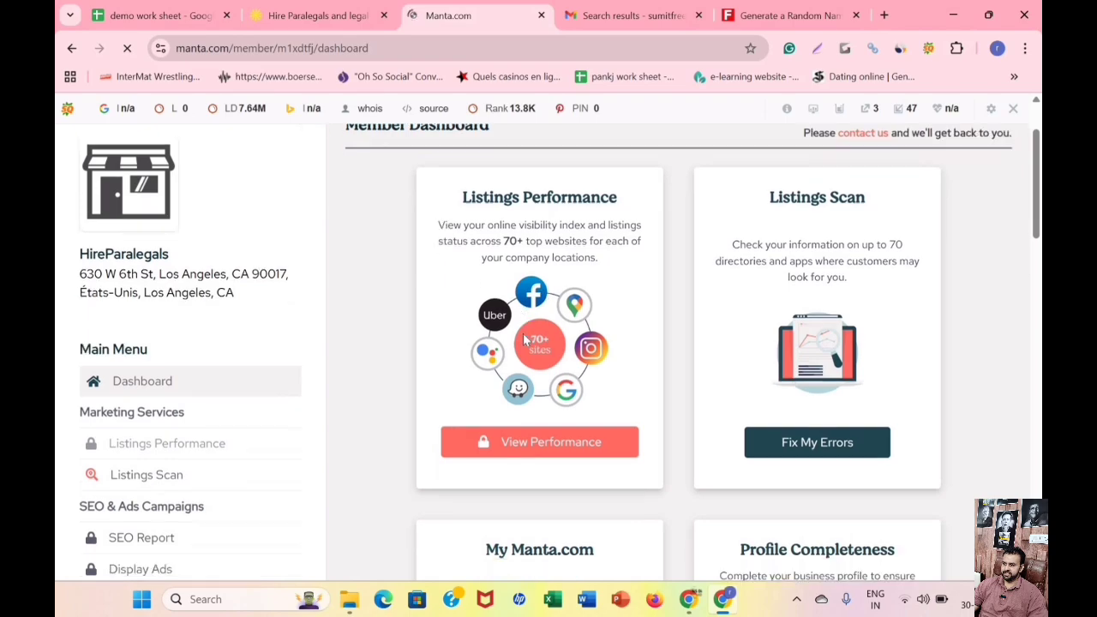
{"action": "scroll", "coordinate": [443, 306], "scroll_direction": "down", "scroll_amount": 6}
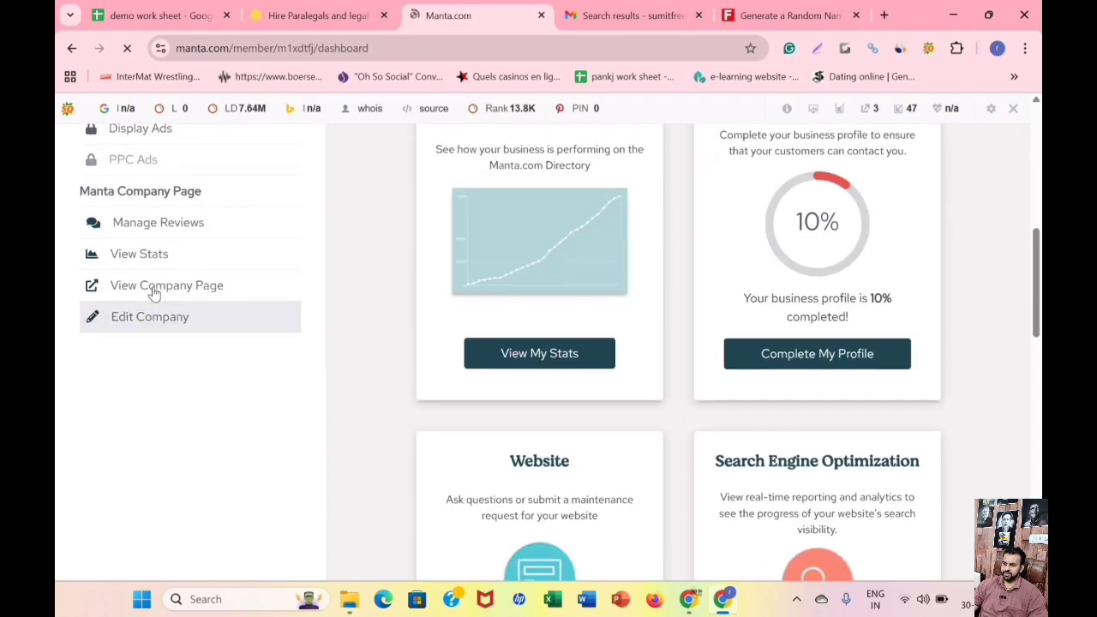
{"action": "scroll", "coordinate": [163, 313], "scroll_direction": "up", "scroll_amount": 4}
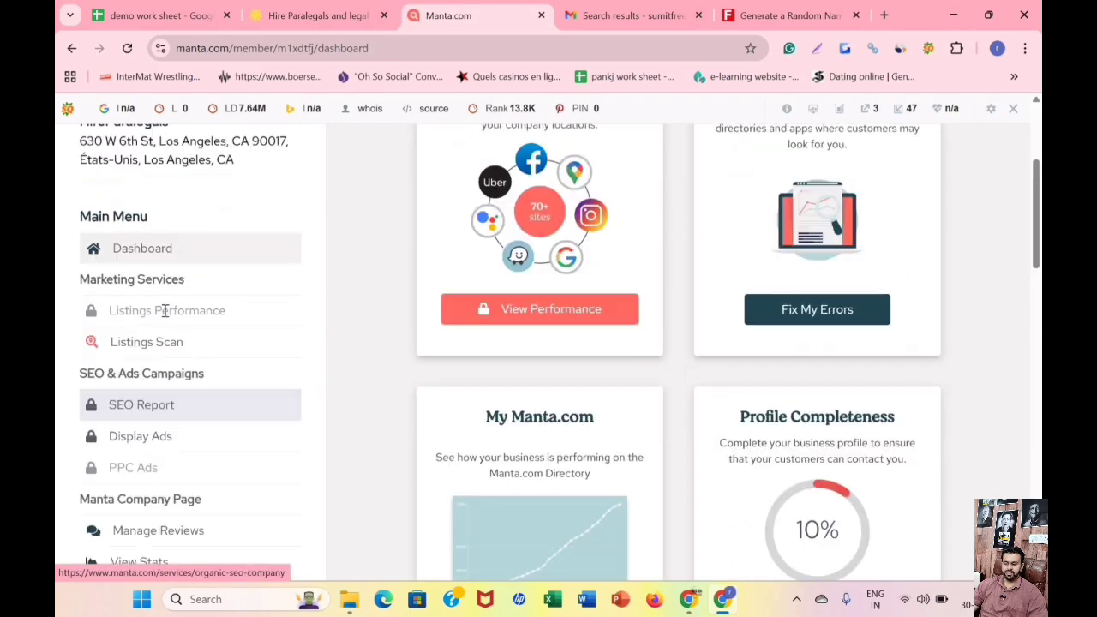
{"action": "scroll", "coordinate": [162, 320], "scroll_direction": "down", "scroll_amount": 4}
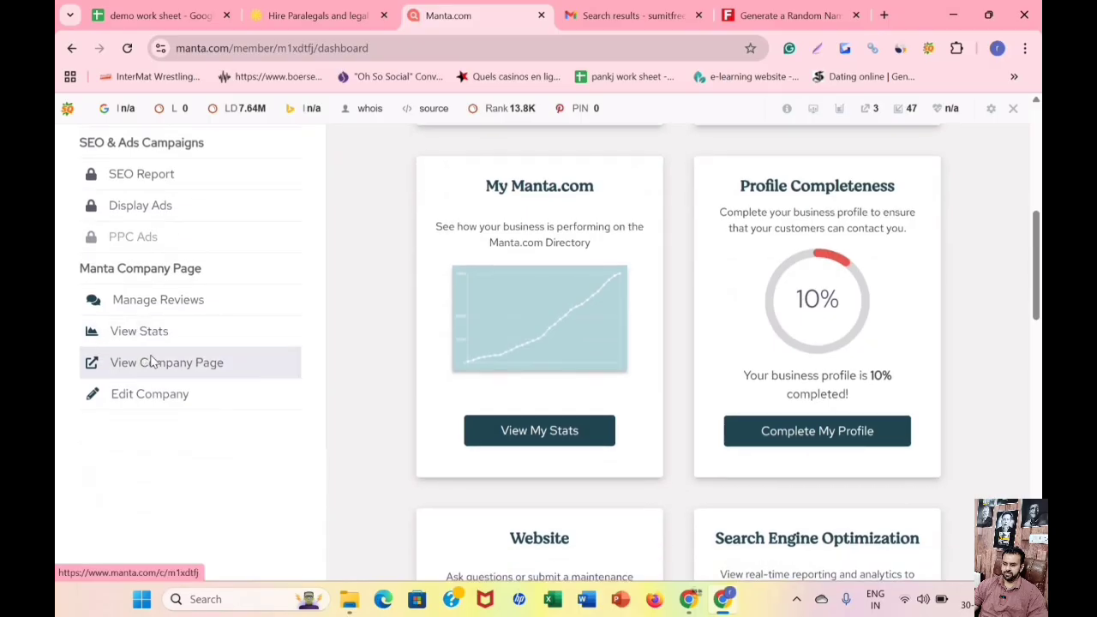
{"action": "left_click", "coordinate": [151, 361]}
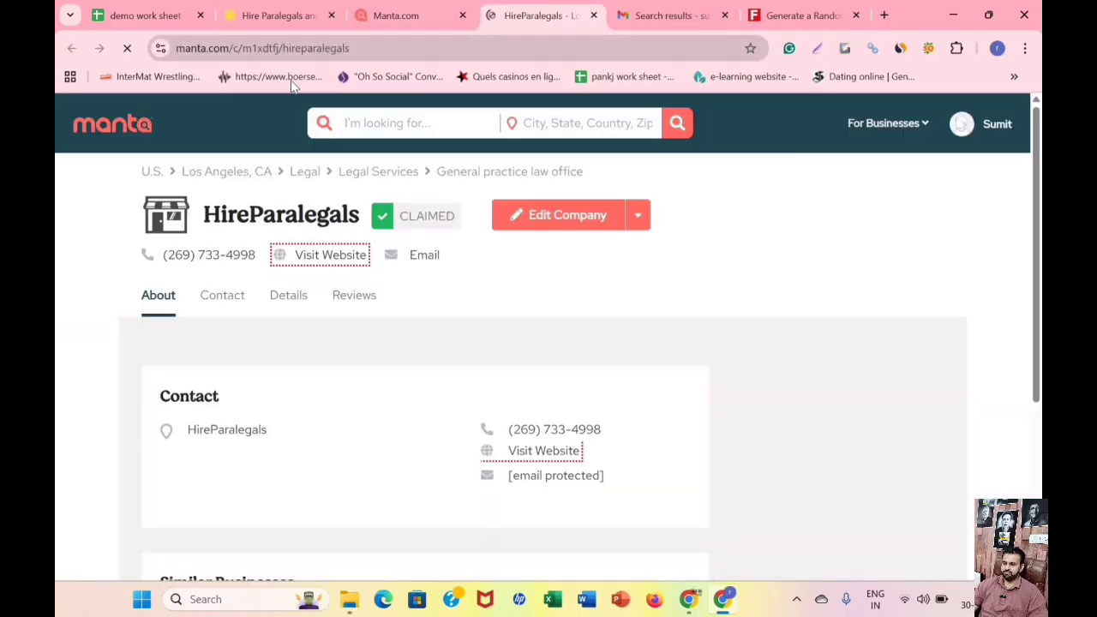
Copy the URL of the HireParalegals company page on Manta and look over the published listing.
{"action": "left_click", "coordinate": [247, 49]}
{"action": "right_click", "coordinate": [248, 53]}
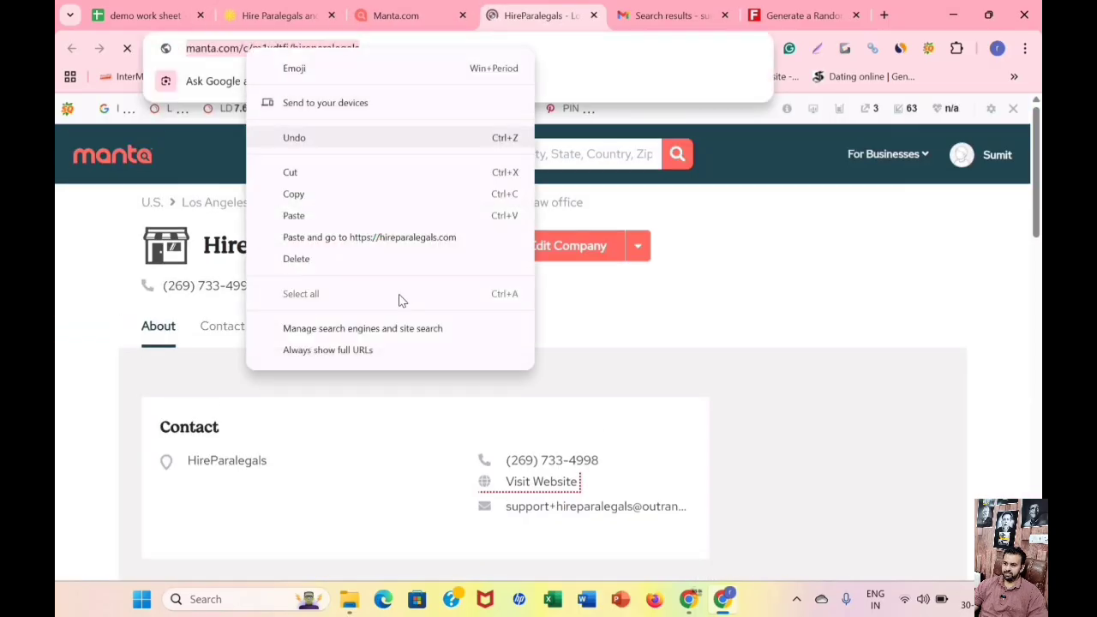
{"action": "left_click", "coordinate": [347, 194]}
{"action": "scroll", "coordinate": [372, 267], "scroll_direction": "down", "scroll_amount": 2}
{"action": "scroll", "coordinate": [333, 221], "scroll_direction": "up", "scroll_amount": 1}
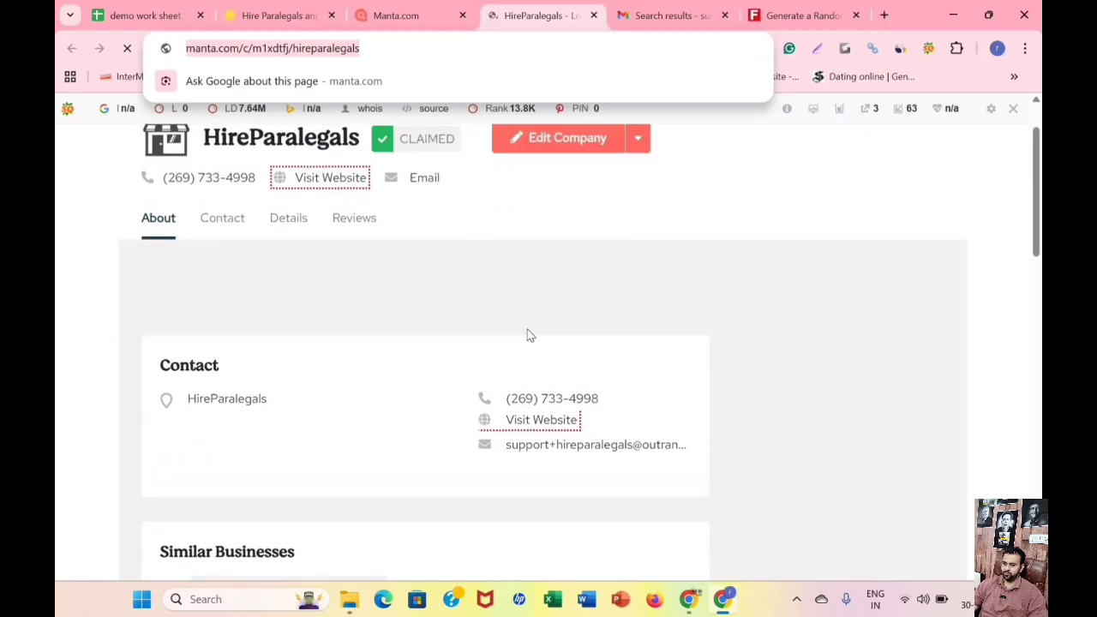
{"action": "scroll", "coordinate": [532, 259], "scroll_direction": "down", "scroll_amount": 1}
{"action": "scroll", "coordinate": [362, 320], "scroll_direction": "down", "scroll_amount": 5}
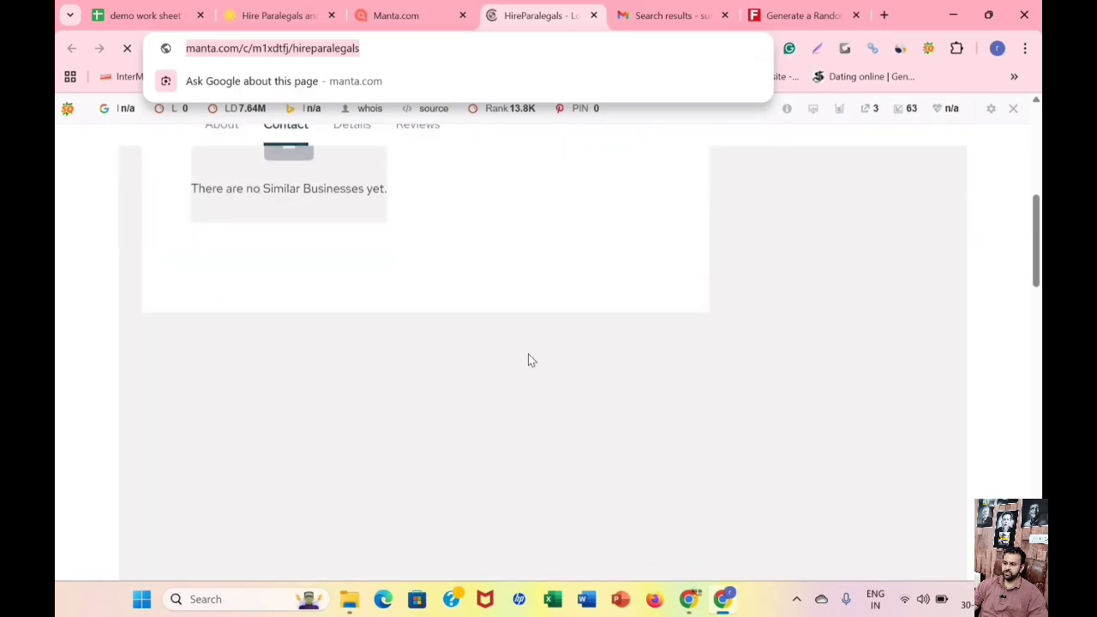
{"action": "scroll", "coordinate": [528, 360], "scroll_direction": "up", "scroll_amount": 4}
{"action": "scroll", "coordinate": [514, 246], "scroll_direction": "up", "scroll_amount": 3}
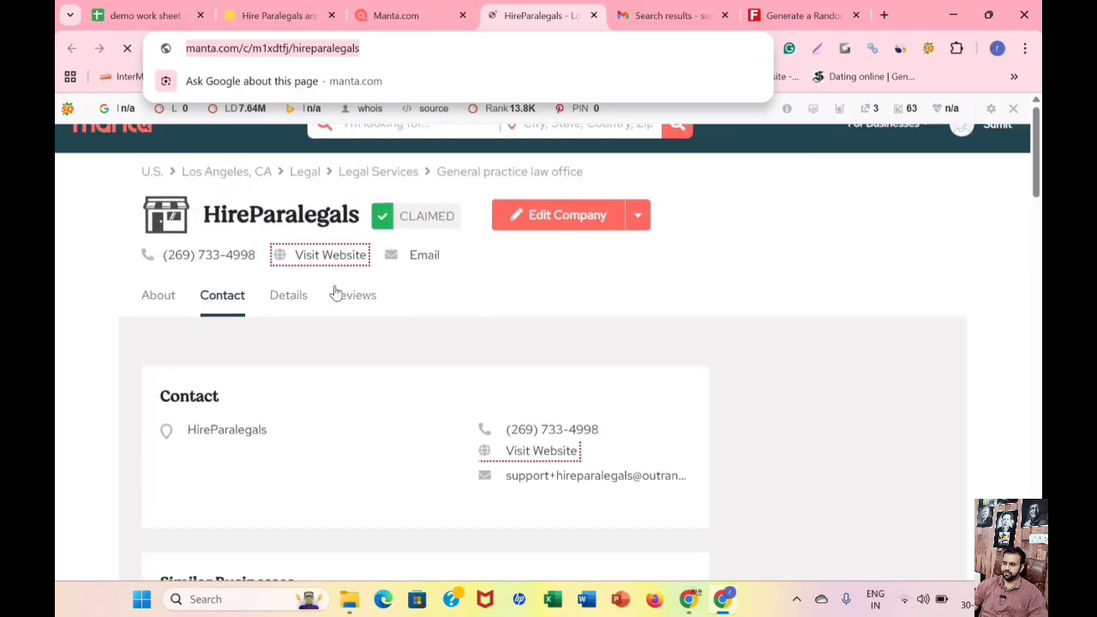
Paste the Manta listing URL into cell D4 of the demo work sheet as the live link for manta.com.
{"action": "left_click", "coordinate": [161, 18]}
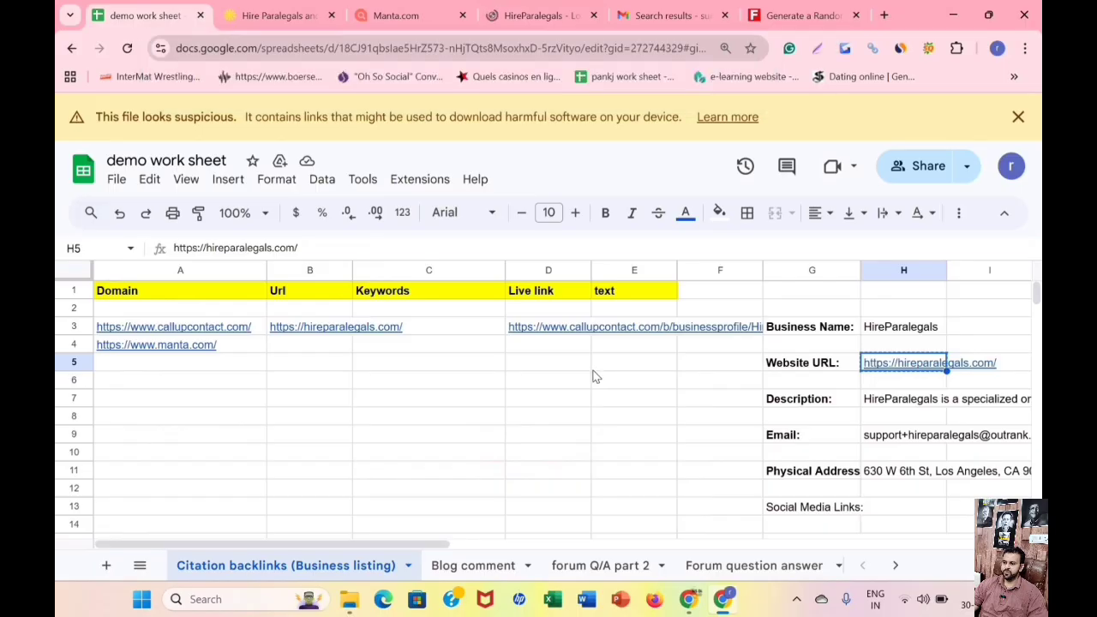
{"action": "right_click", "coordinate": [541, 345]}
{"action": "left_click", "coordinate": [581, 234]}
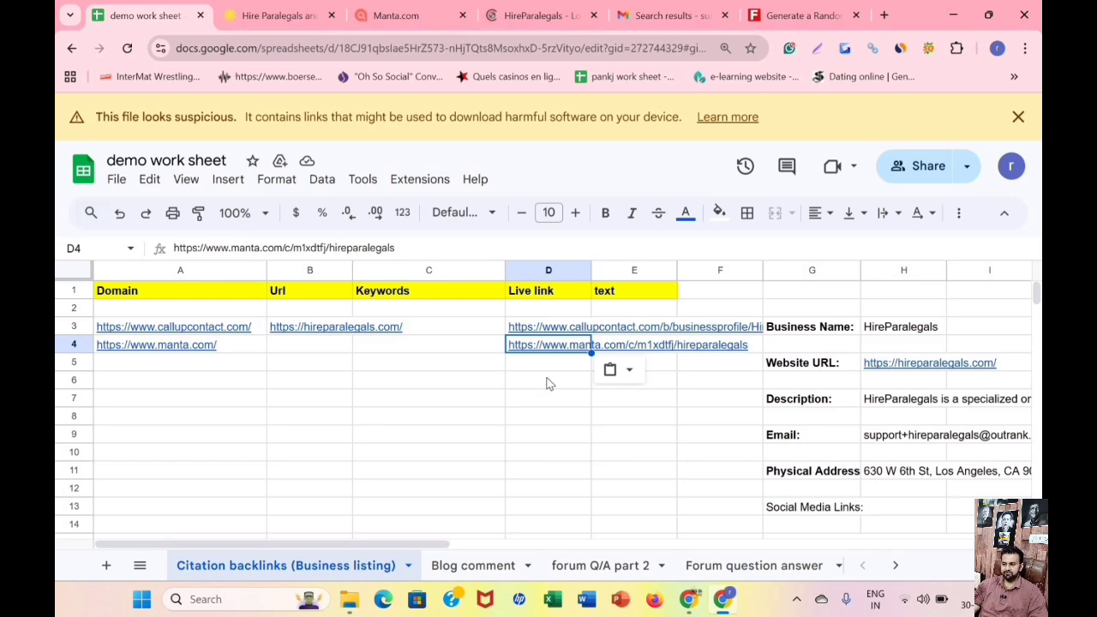
Select the business detail labels from Business Name to Social Media Links in column G and review the details used for citations.
{"action": "left_click_drag", "start_coordinate": [812, 326], "coordinate": [811, 506]}
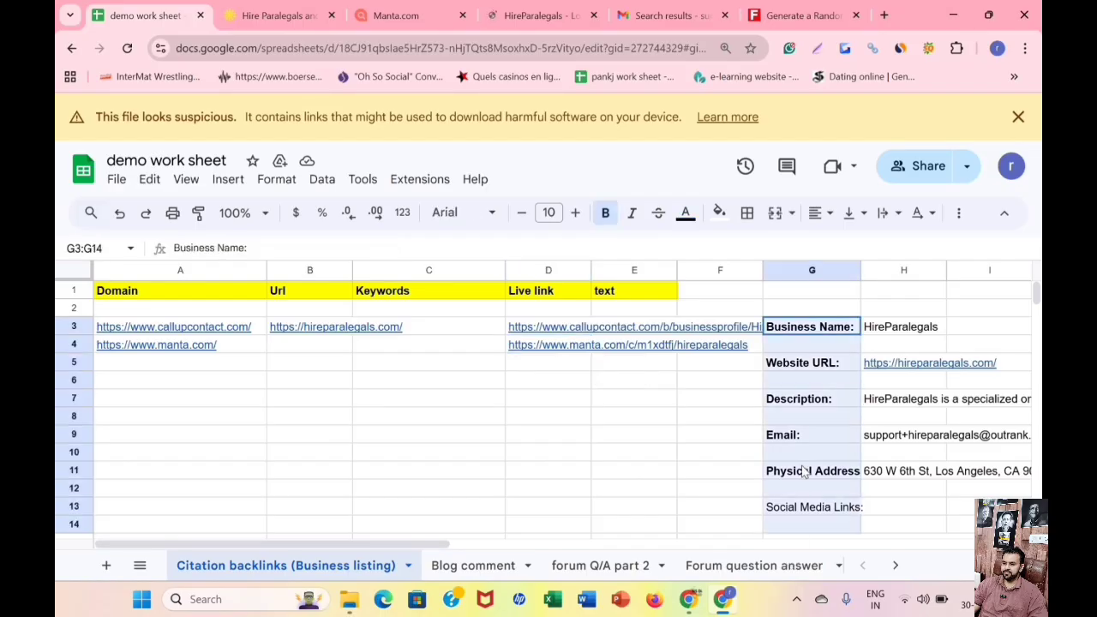
{"action": "scroll", "coordinate": [756, 426], "scroll_direction": "down", "scroll_amount": 1}
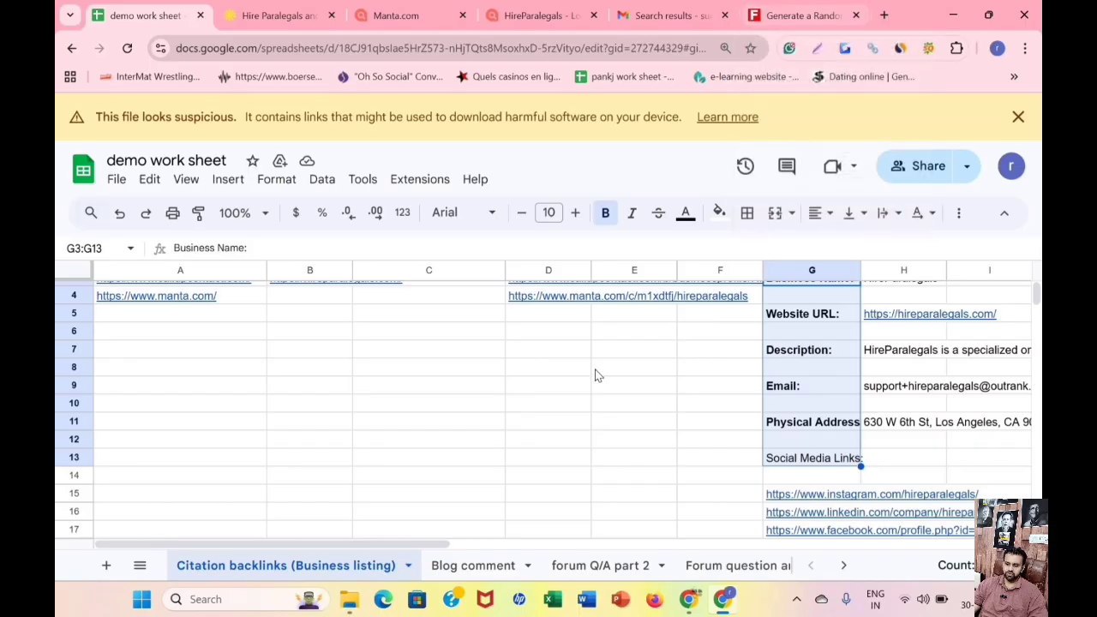
{"action": "scroll", "coordinate": [597, 374], "scroll_direction": "up", "scroll_amount": 2}
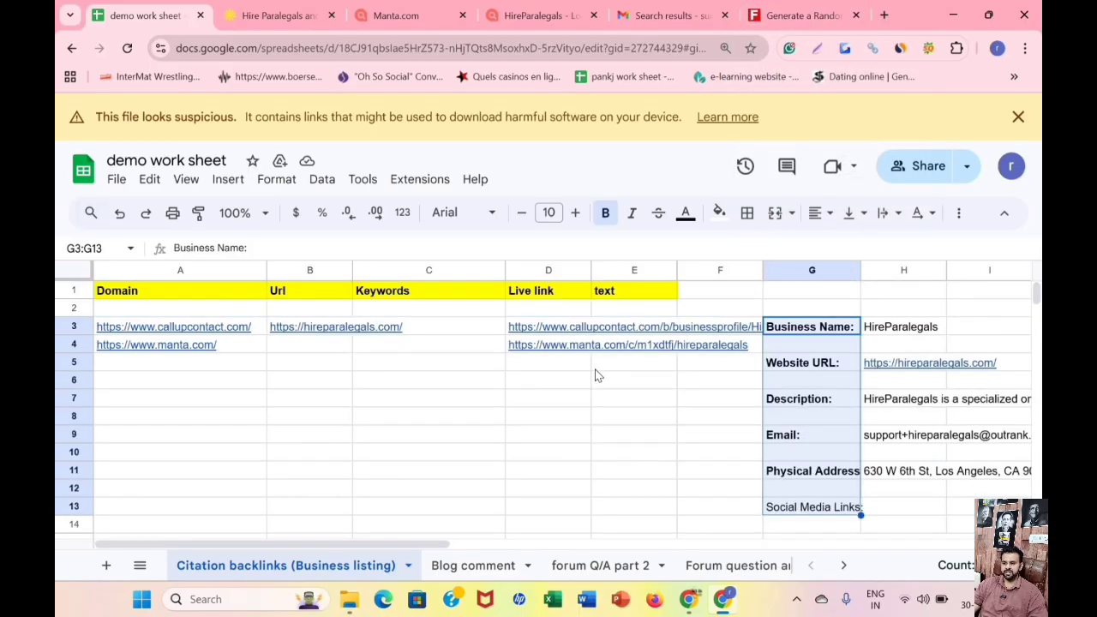